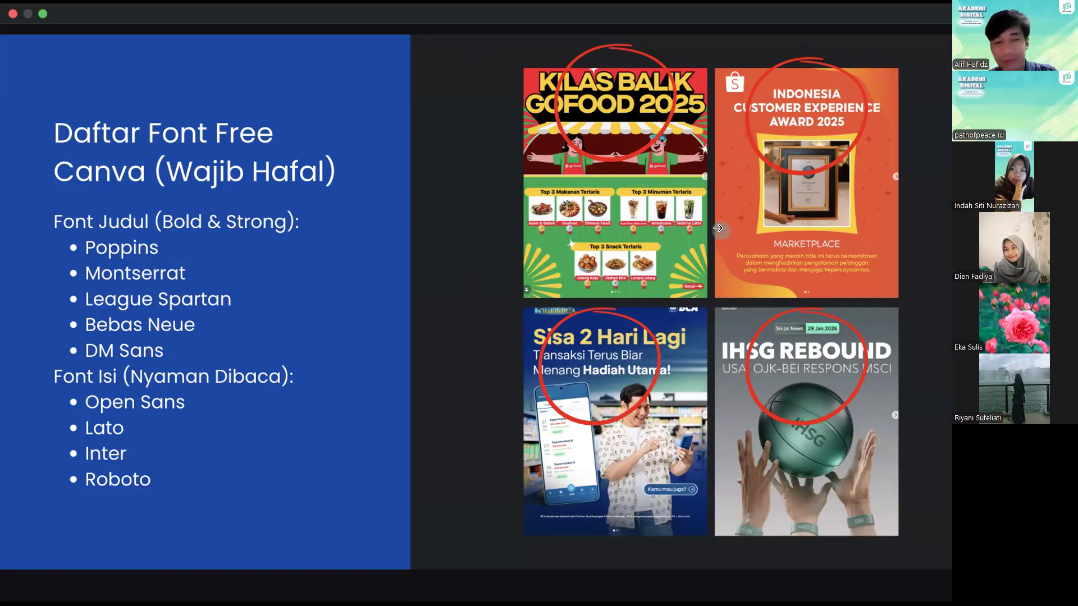
Present the font list and font combination slides, continuing to the "Manfaatkan Spacing & Line Height" slide.
click(718, 229)
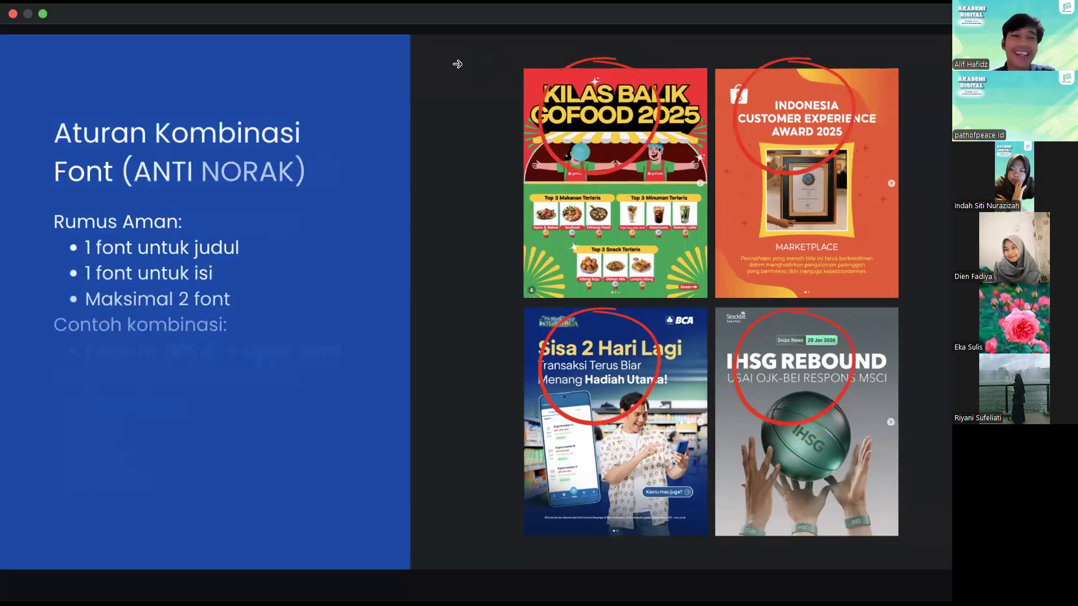
key(Left)
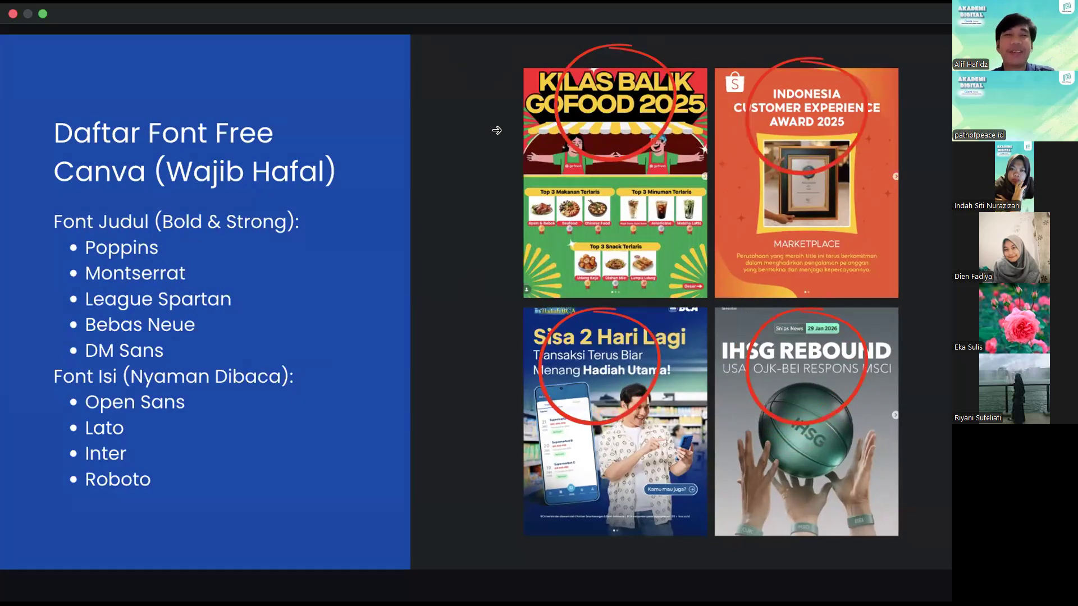
click(497, 130)
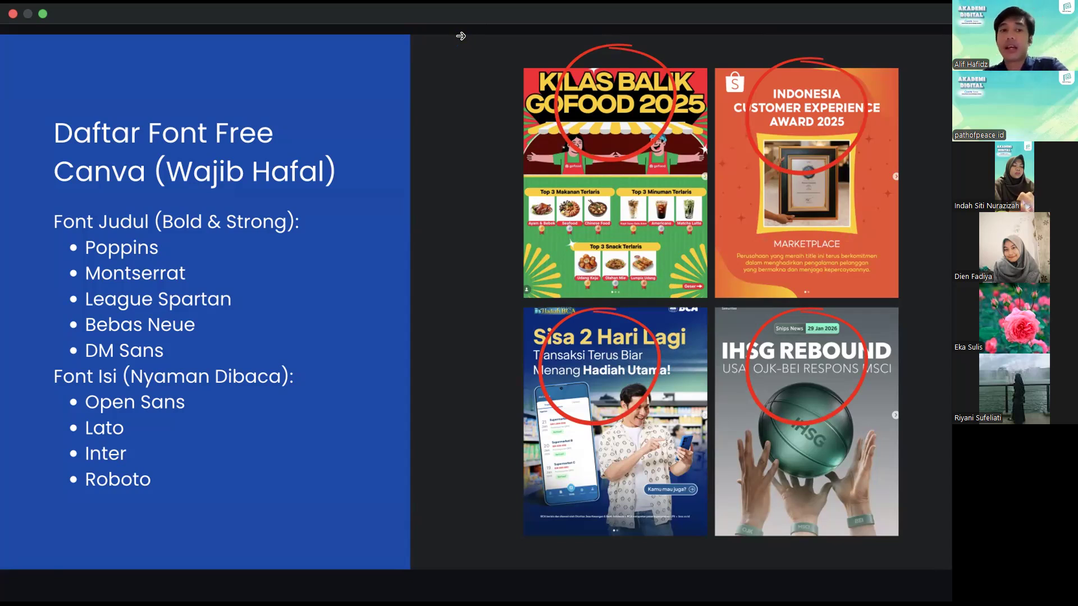
click(874, 190)
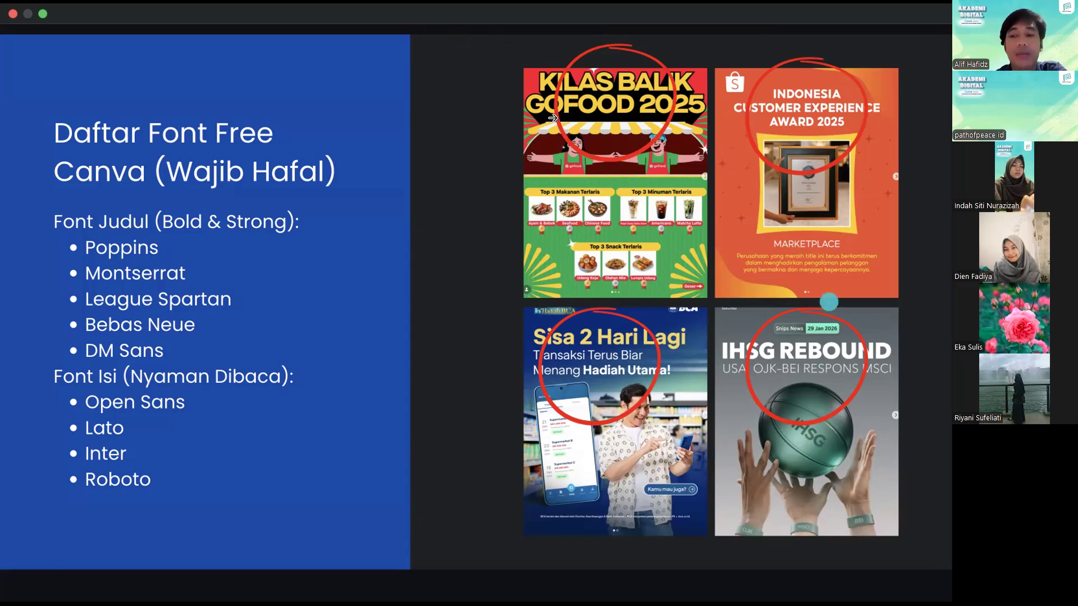
click(408, 86)
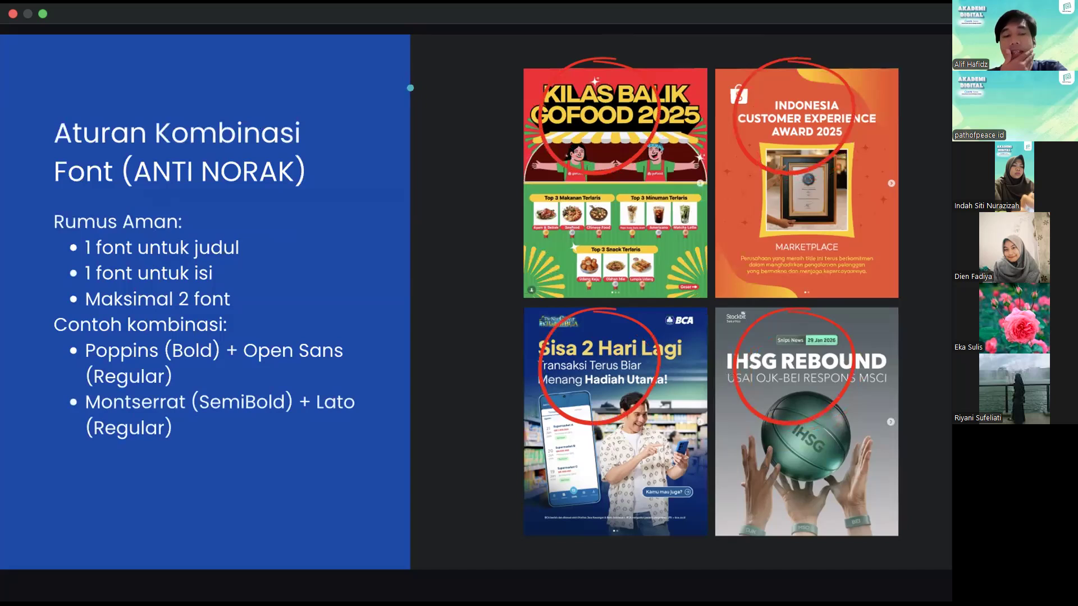
click(326, 89)
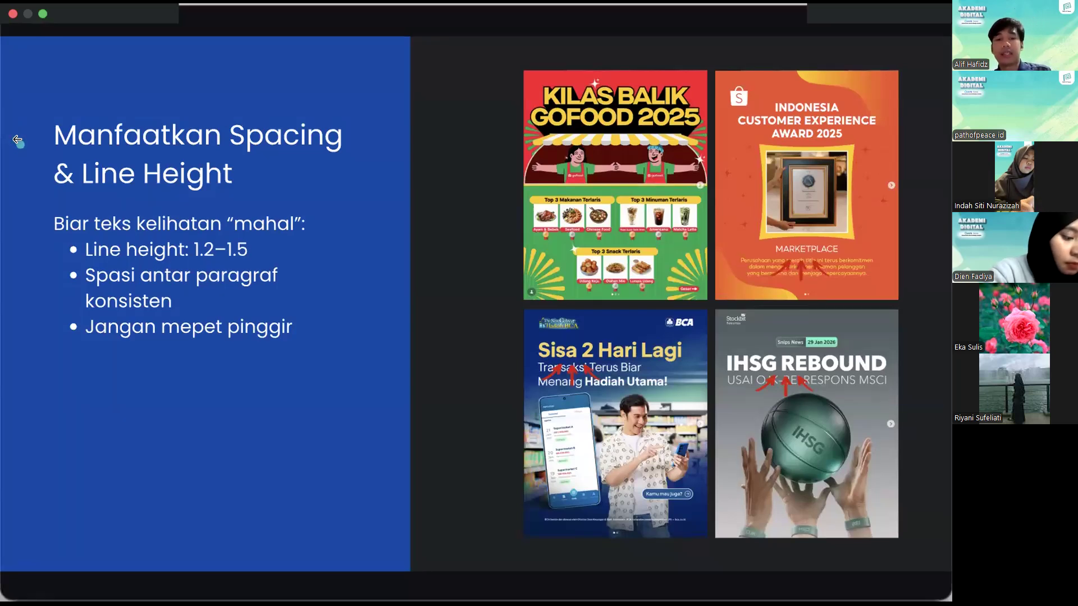
Leave the presentation, try moving the "Manfaatkan Spacing & Line Height" heading flush against the slide's left edge, and undo the move.
key(Escape)
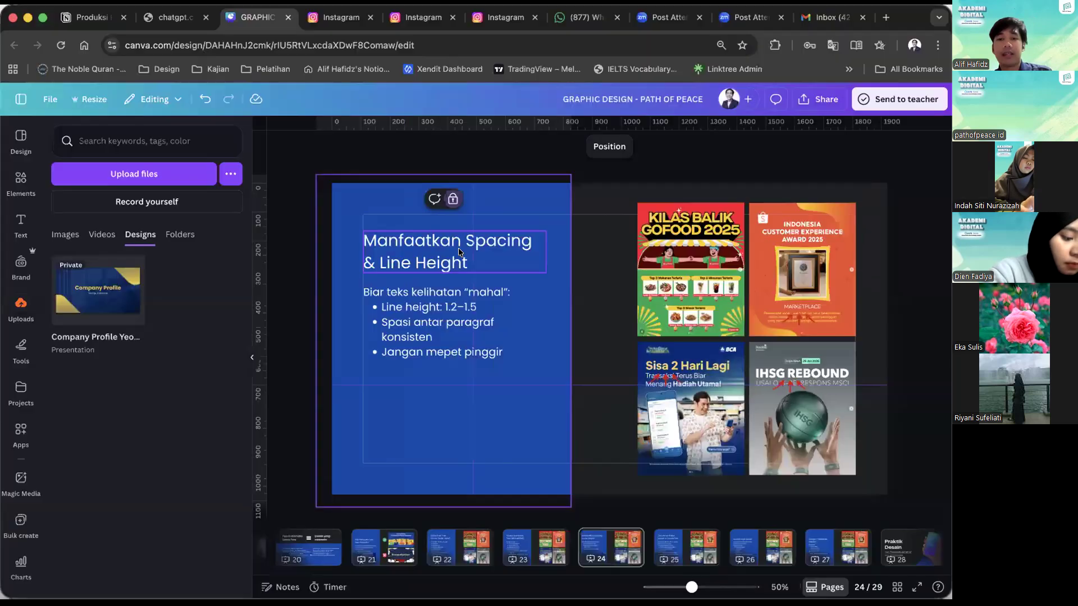
right_click(429, 251)
drag(428, 251, 397, 253)
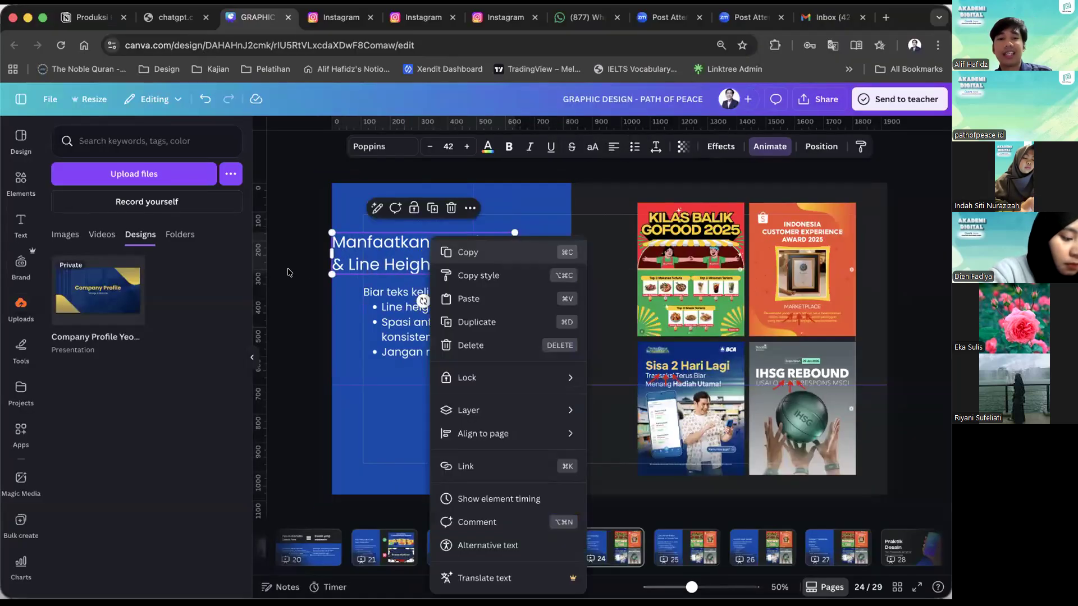
click(339, 258)
click(339, 258)
drag(341, 252, 341, 248)
click(280, 284)
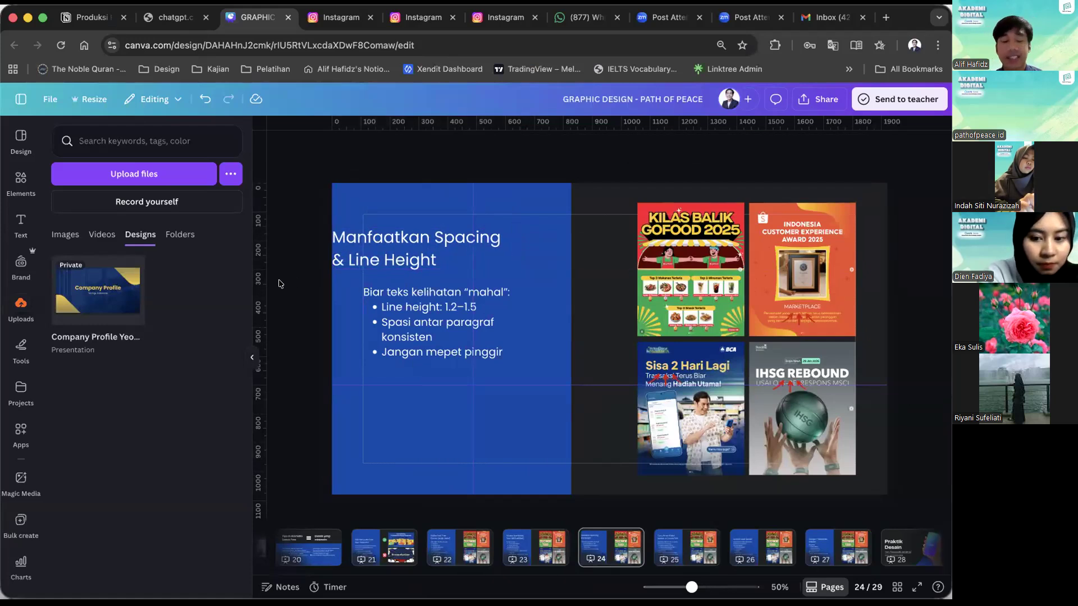
key(super+z)
key(super+z)
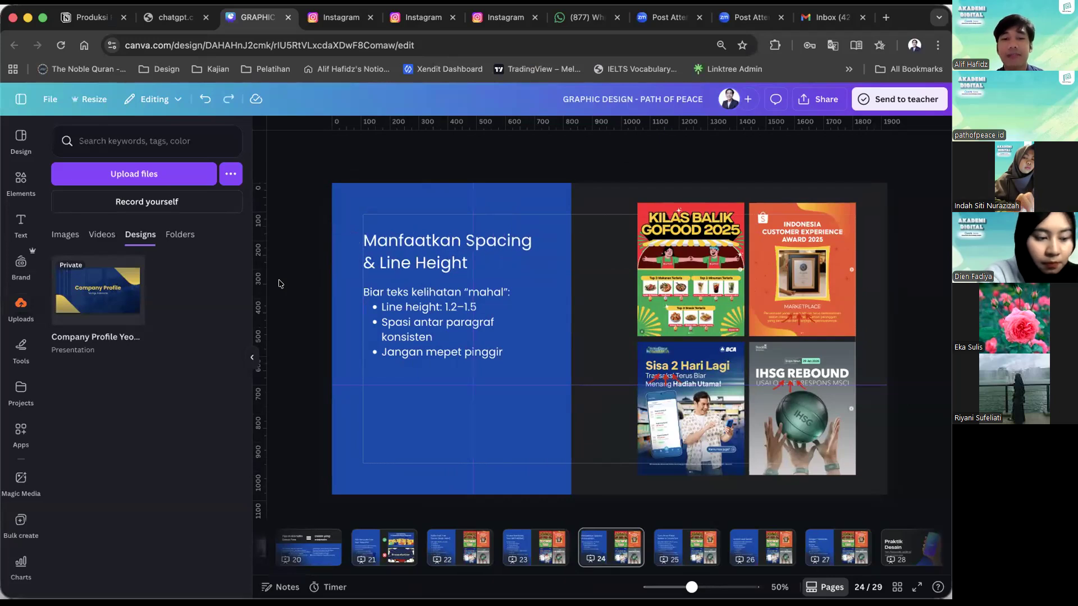
Resume the full-screen presentation from slide 24 and advance through the color, asset and template slides to "Praktik Desain".
click(910, 587)
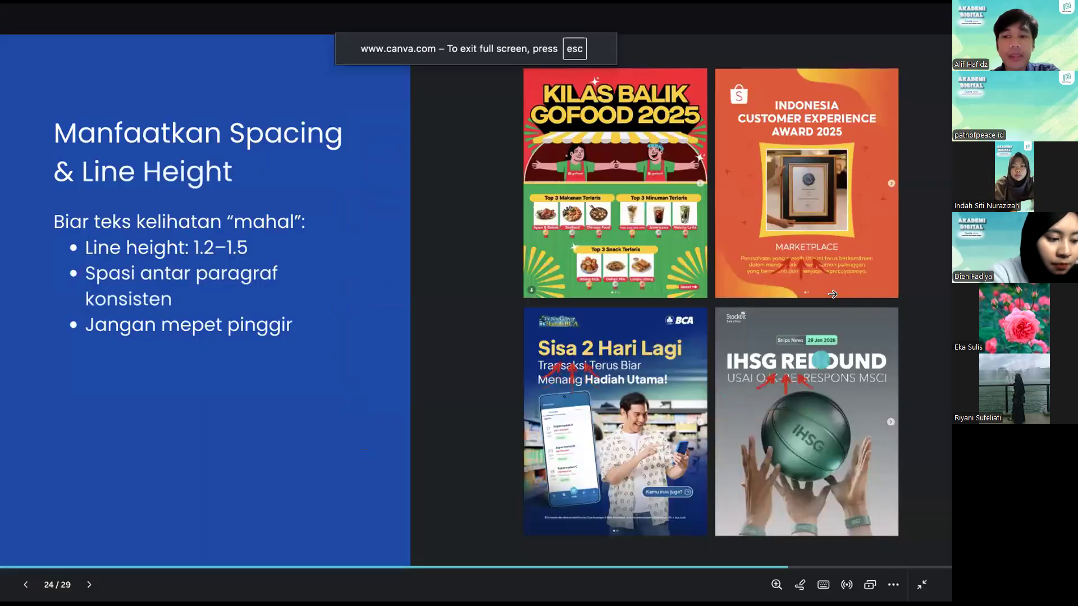
click(832, 294)
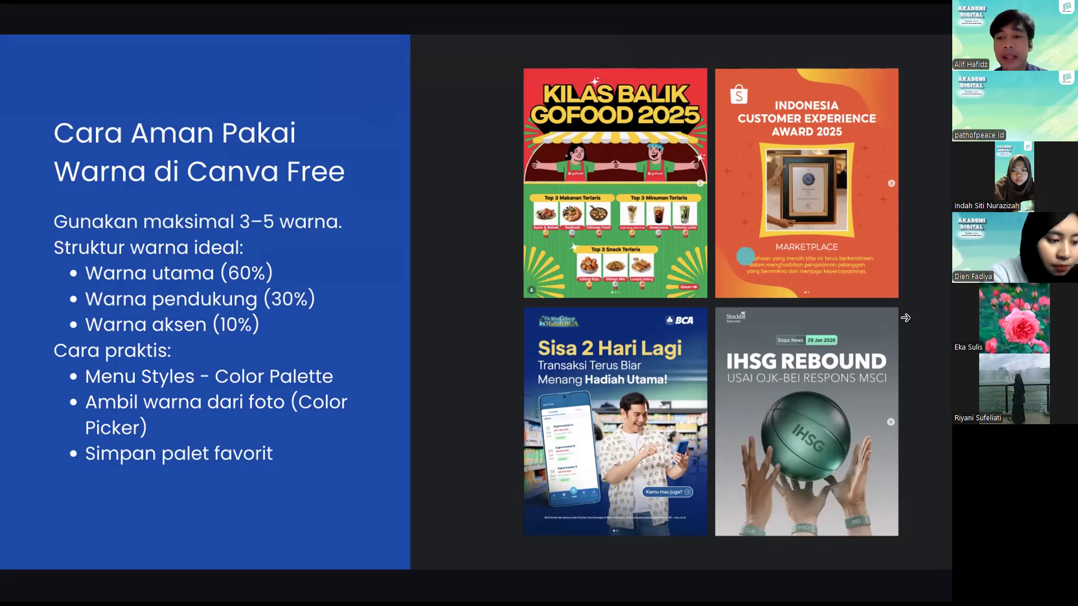
click(906, 318)
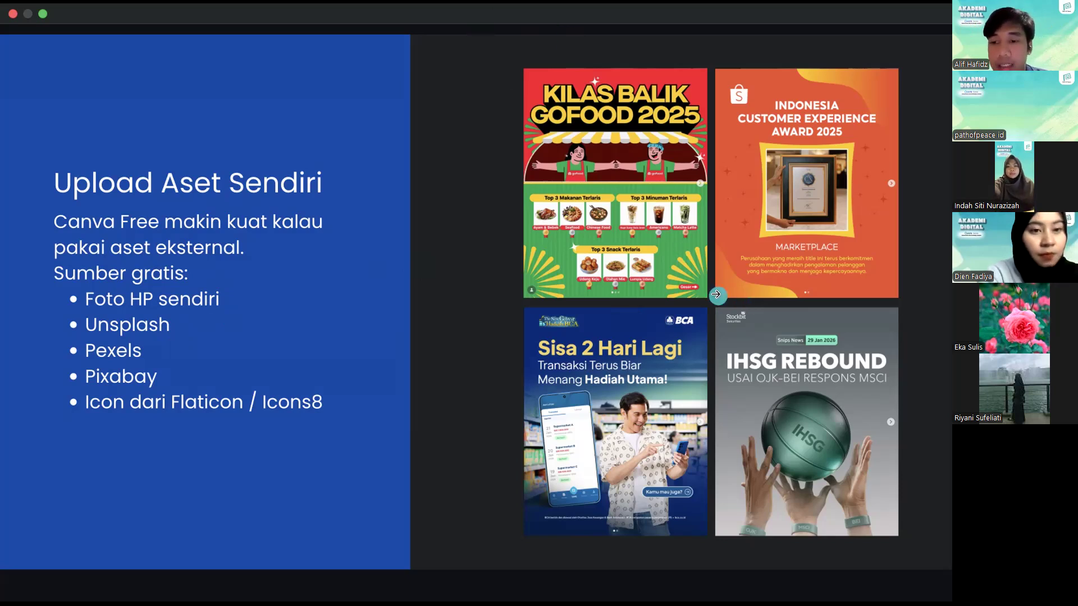
click(603, 227)
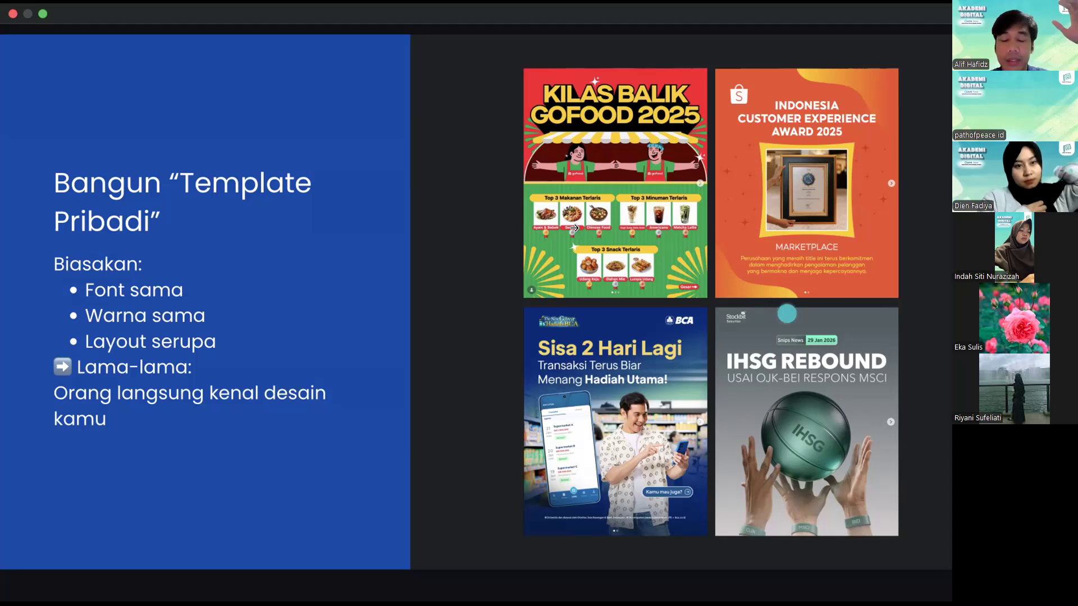
key(Right)
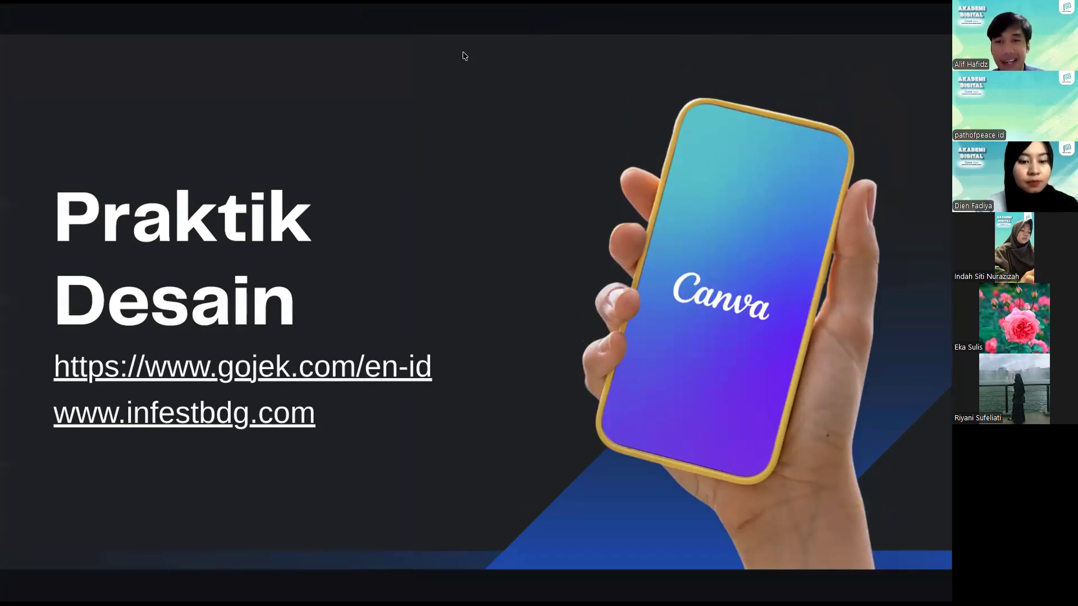
Leave the presentation, open the gojek.com/en-id link from the "Praktik Desain" slide and accept all cookies on the site.
key(Escape)
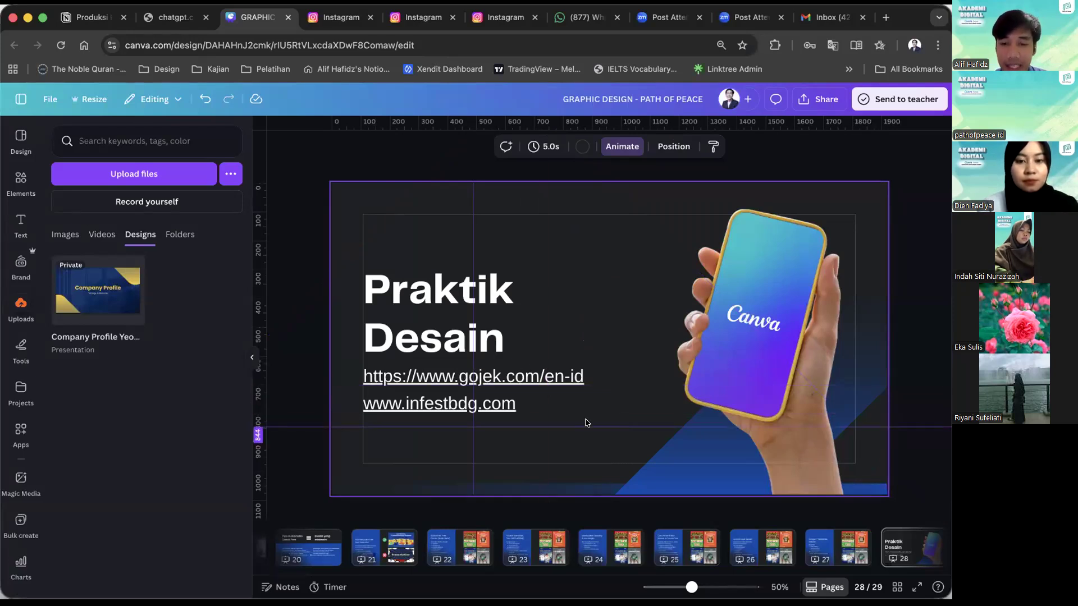
click(501, 381)
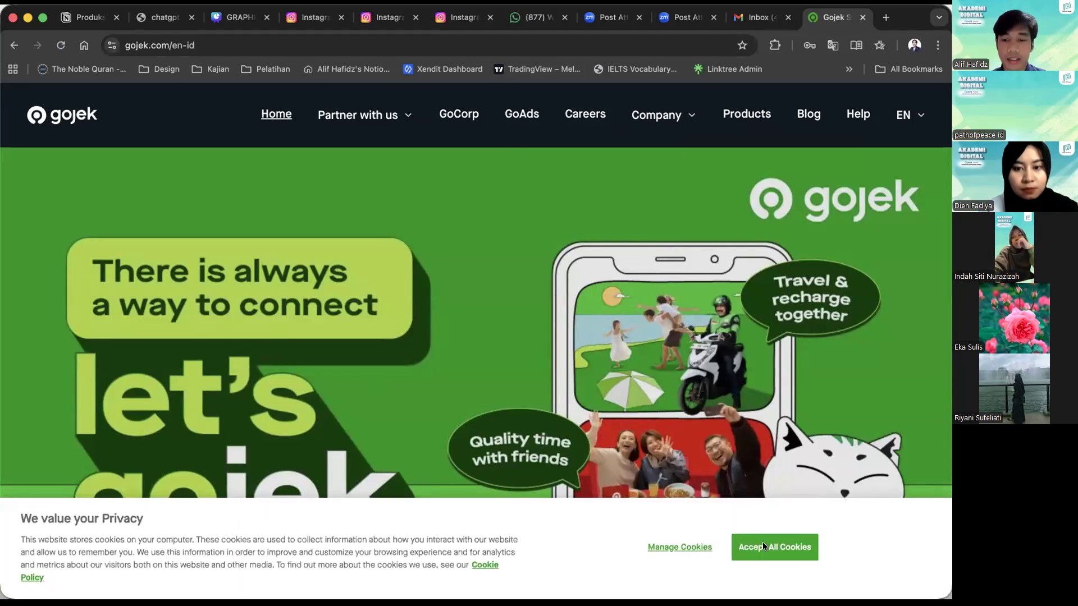
click(762, 544)
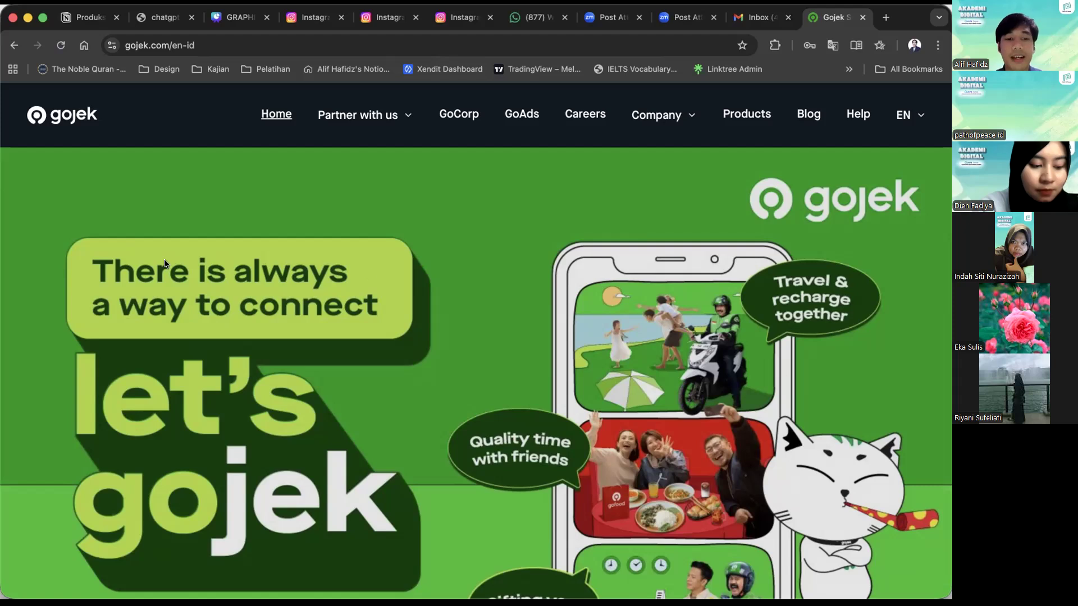
Examine the visual style of the Gojek homepage's main banner, awards carousel and "Our scale" cards.
scroll(231, 214, down, 2)
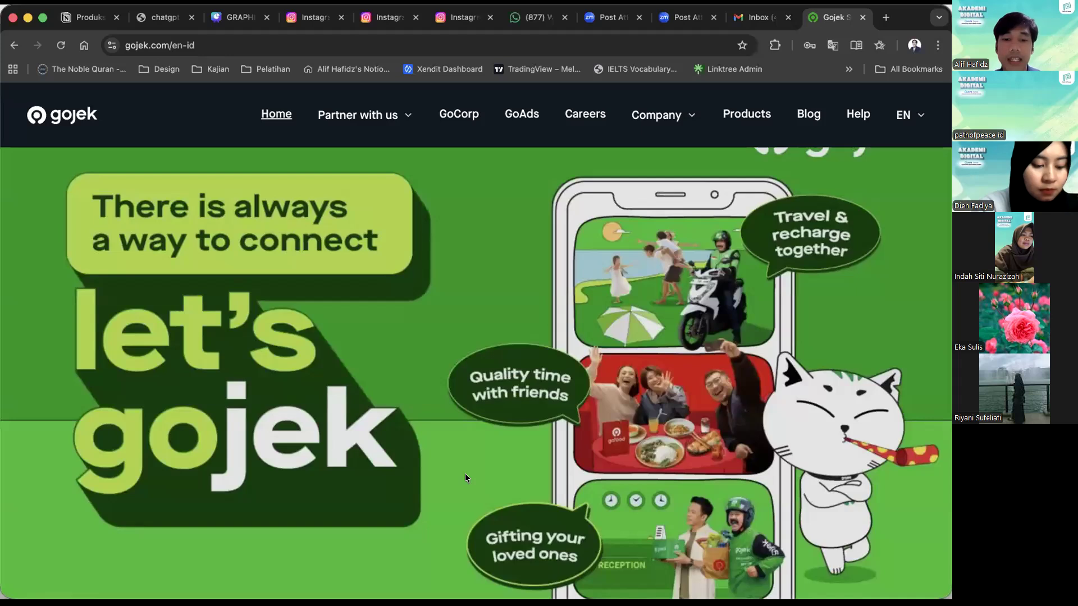
scroll(465, 478, down, 5)
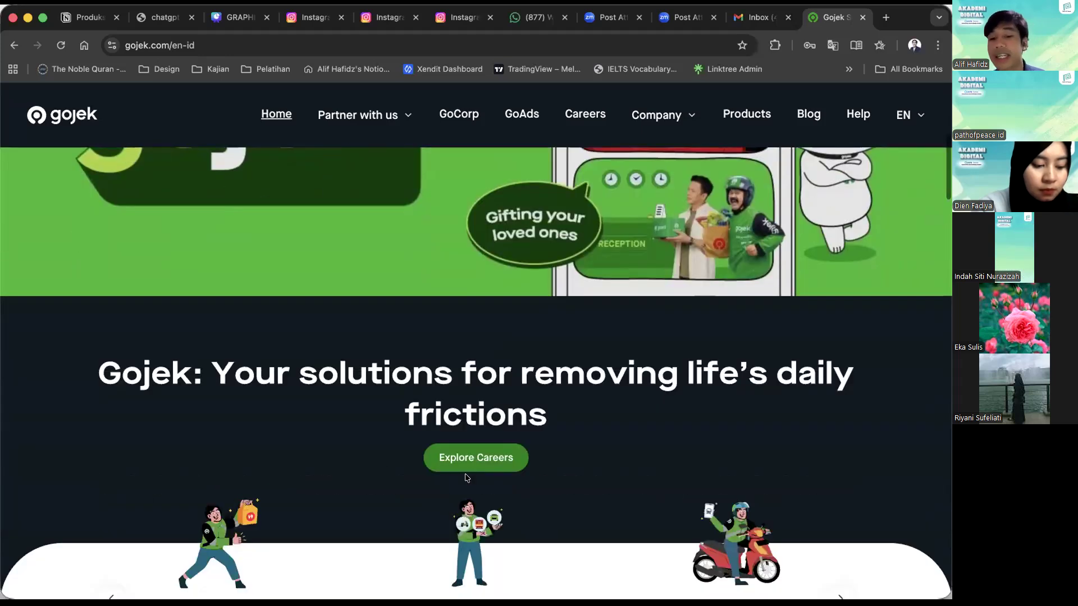
scroll(466, 477, down, 3)
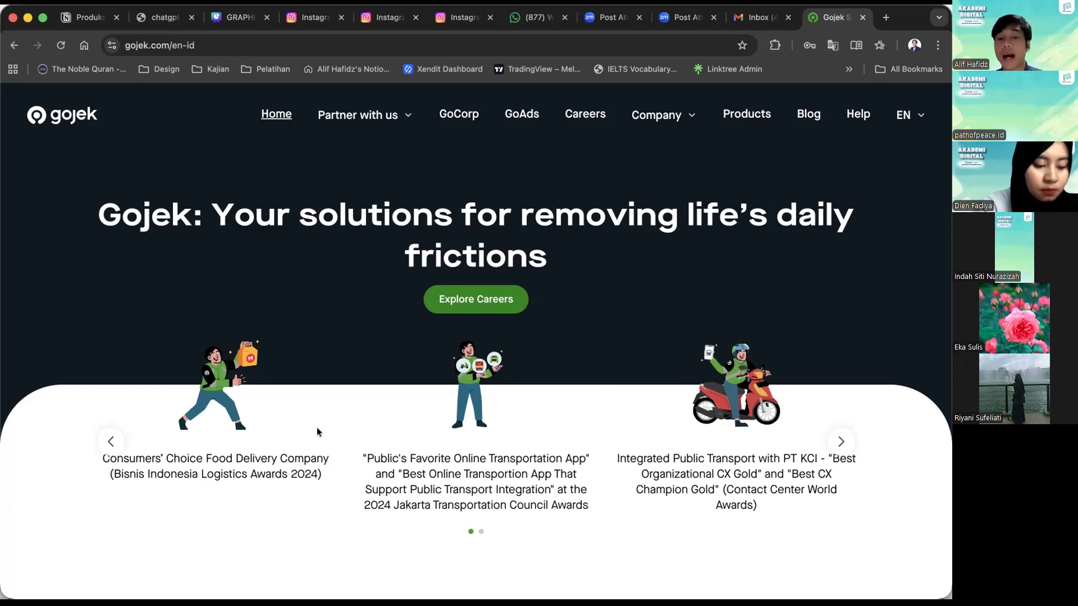
scroll(316, 425, down, 5)
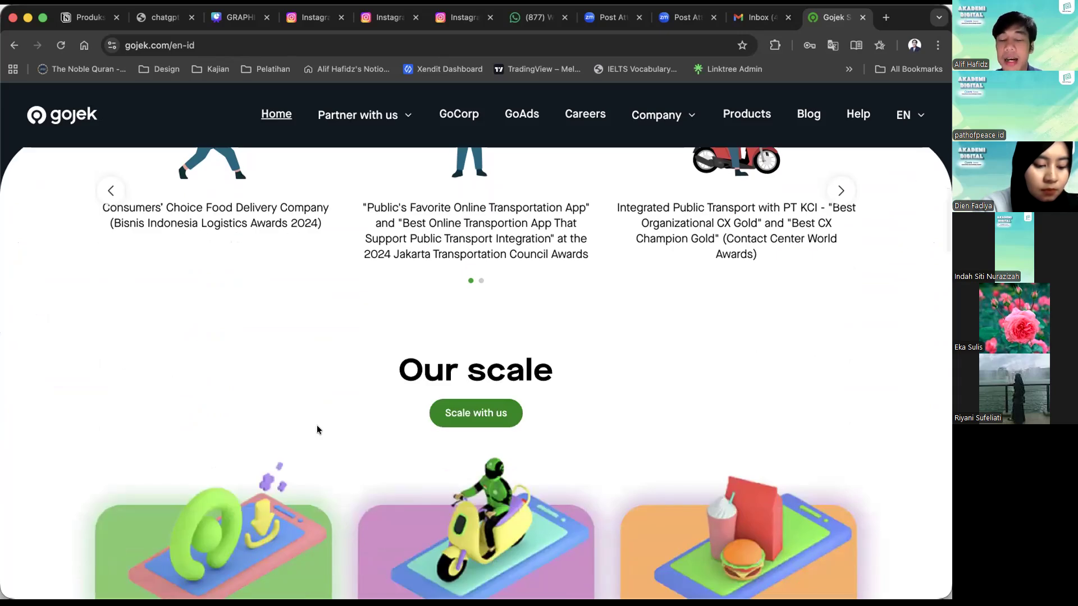
scroll(317, 427, down, 5)
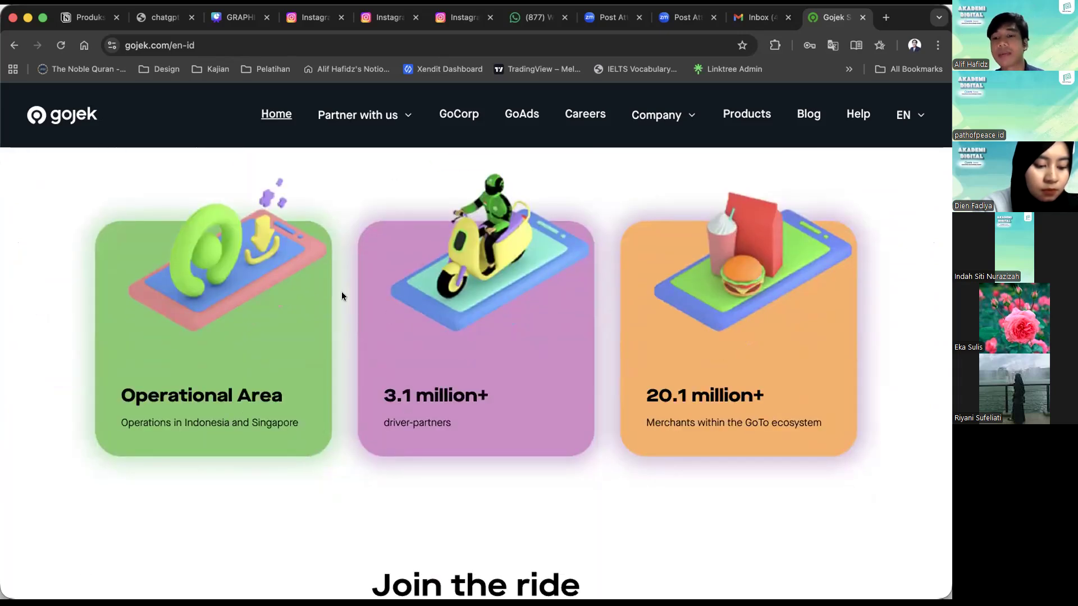
scroll(341, 293, up, 8)
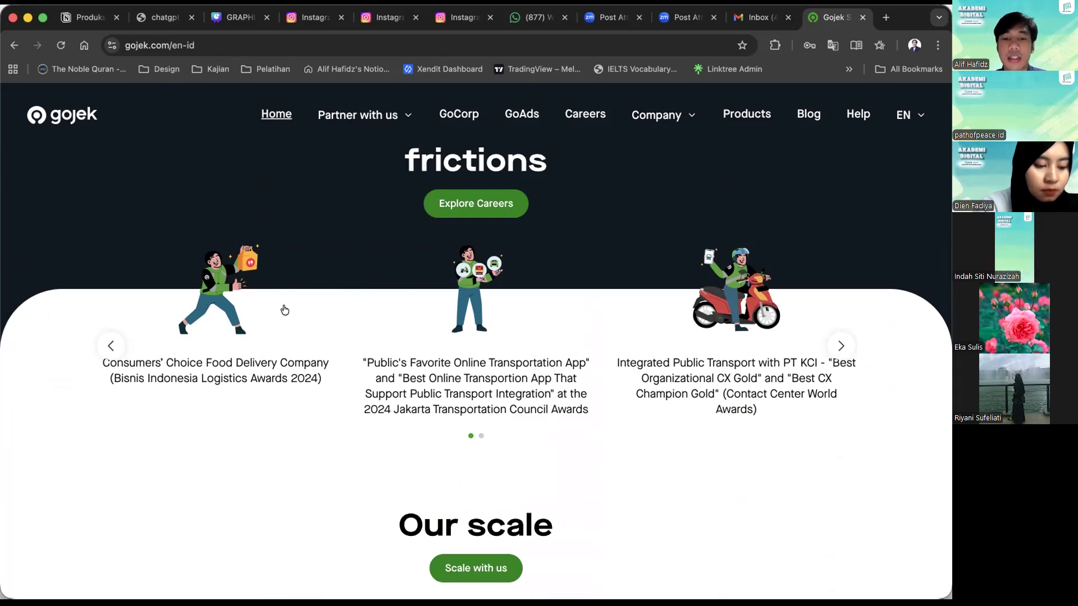
scroll(285, 310, down, 3)
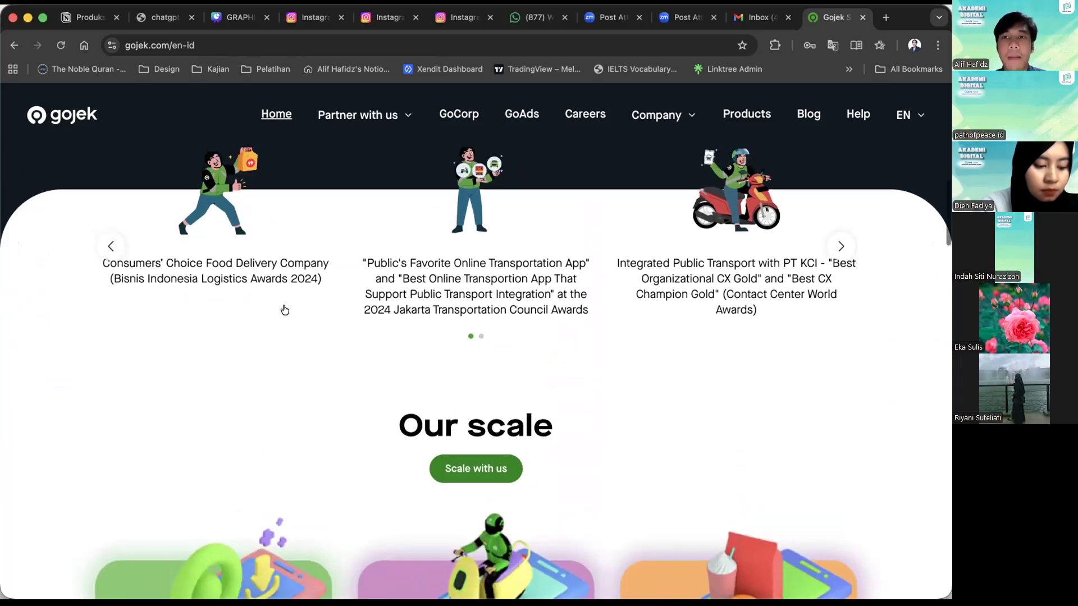
scroll(285, 292, up, 1)
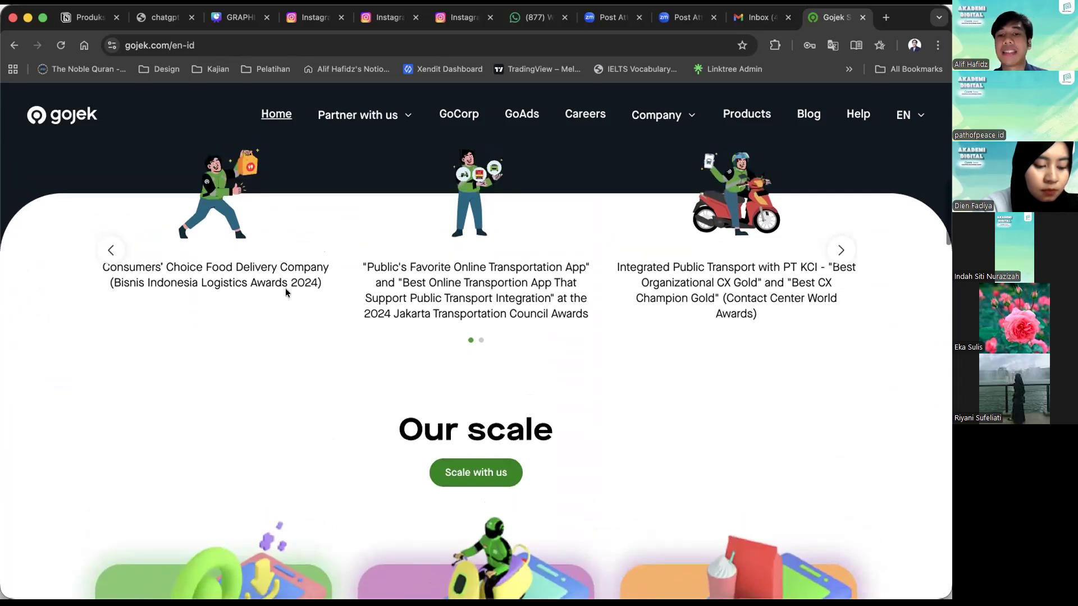
scroll(285, 288, down, 6)
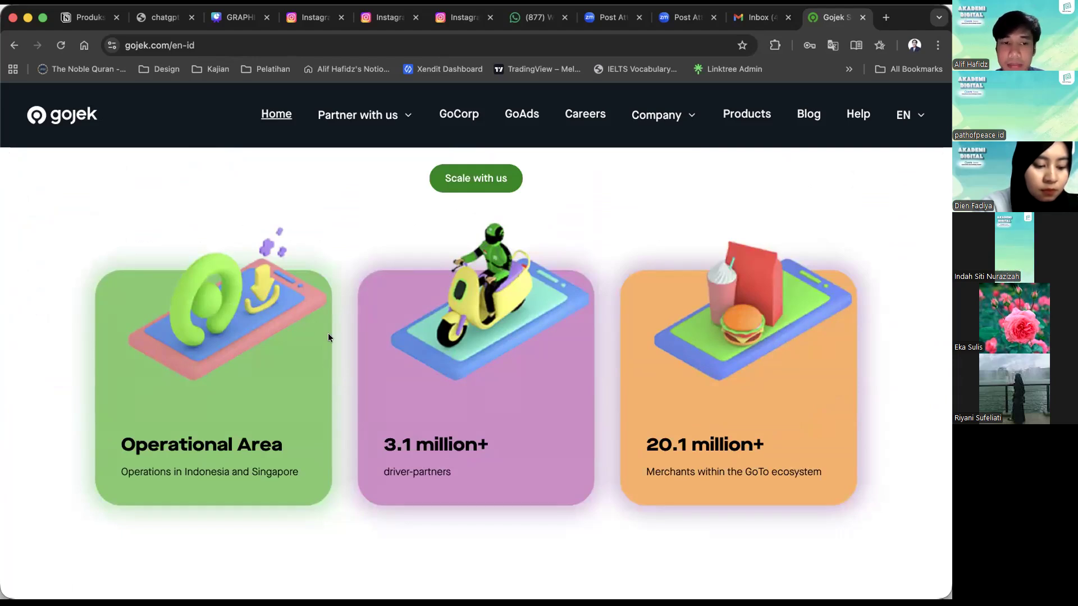
Examine the Gojek homepage's "Join the ride", company perks, service category and app download sections.
scroll(751, 382, down, 6)
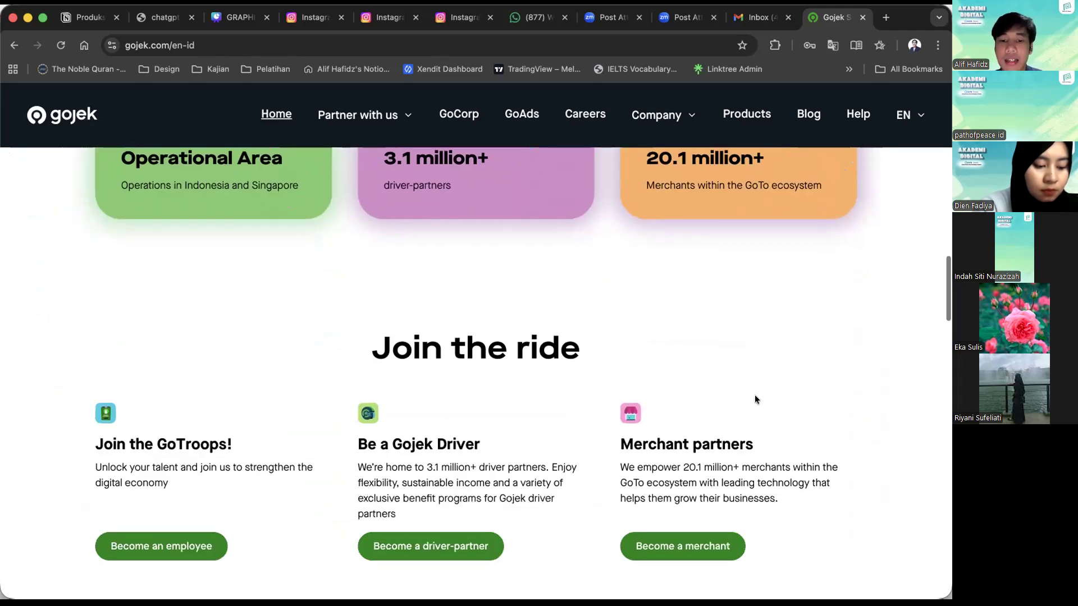
scroll(296, 436, down, 5)
scroll(298, 435, up, 2)
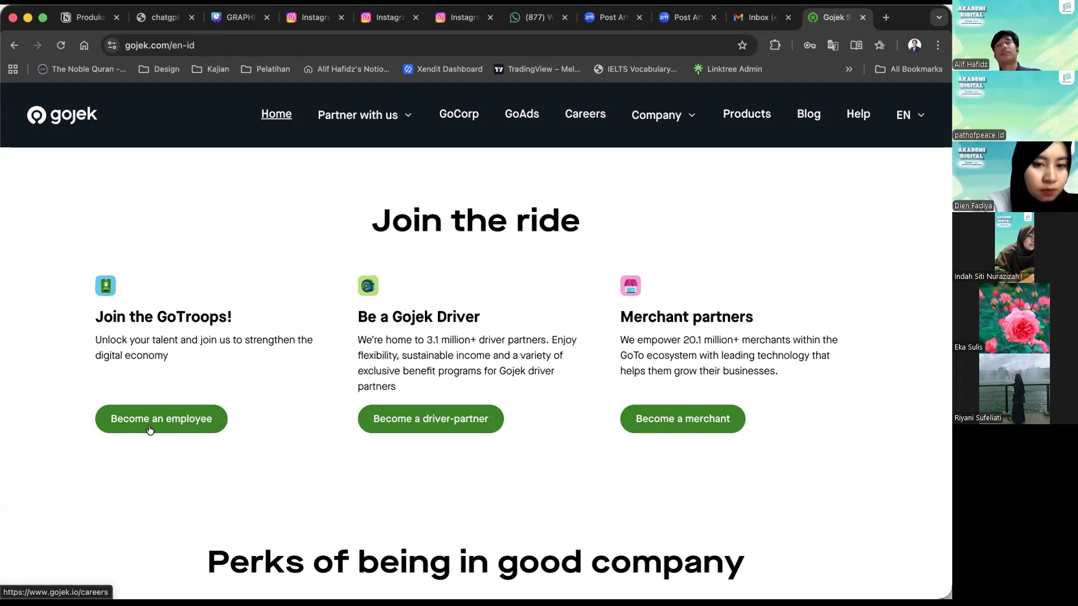
scroll(150, 430, down, 5)
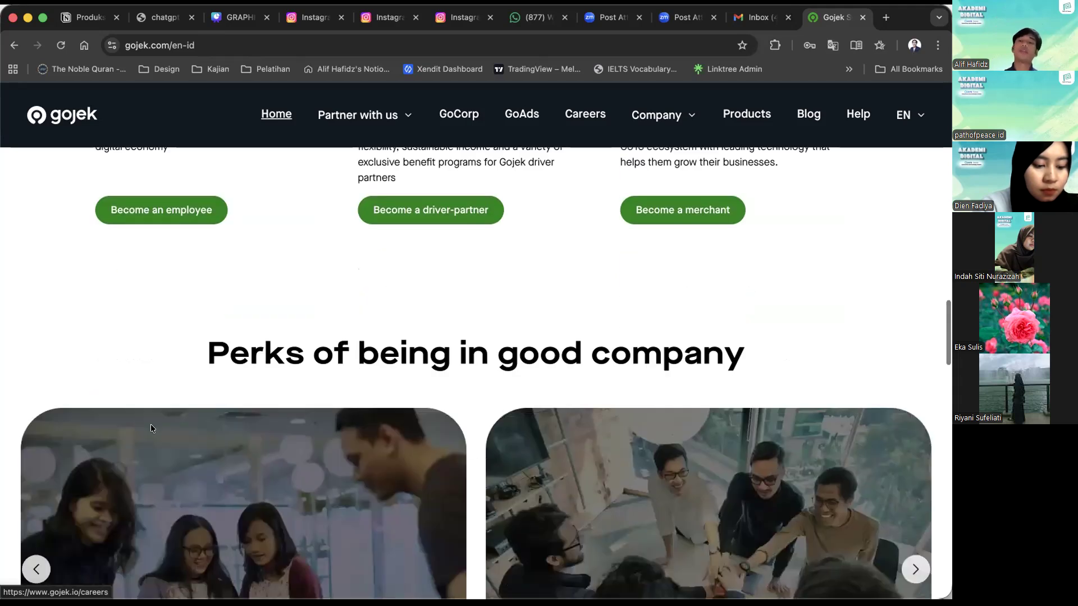
scroll(150, 423, down, 5)
scroll(151, 428, up, 3)
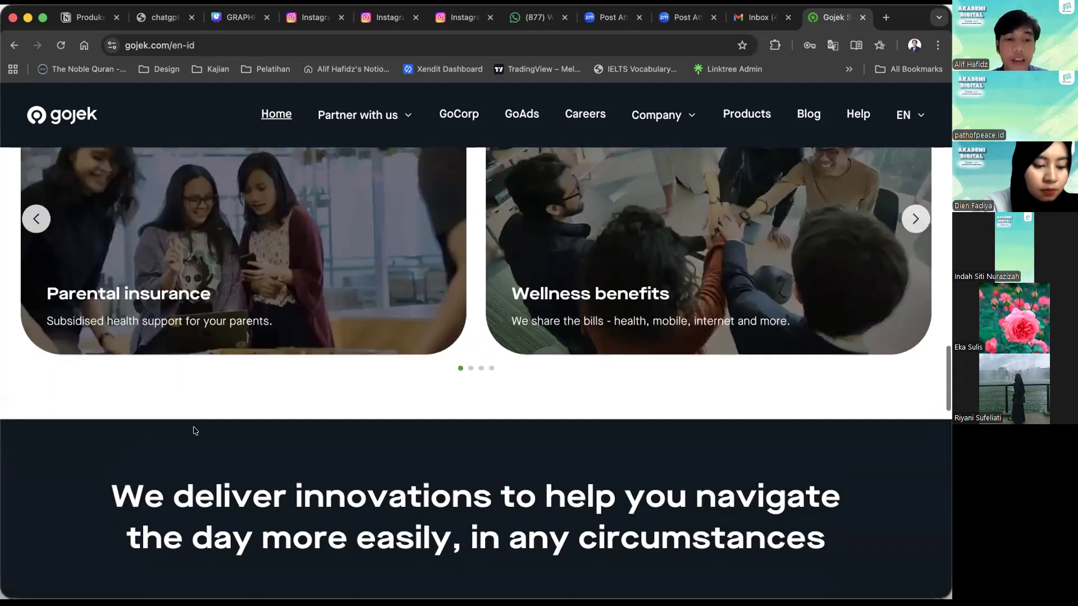
scroll(100, 356, up, 1)
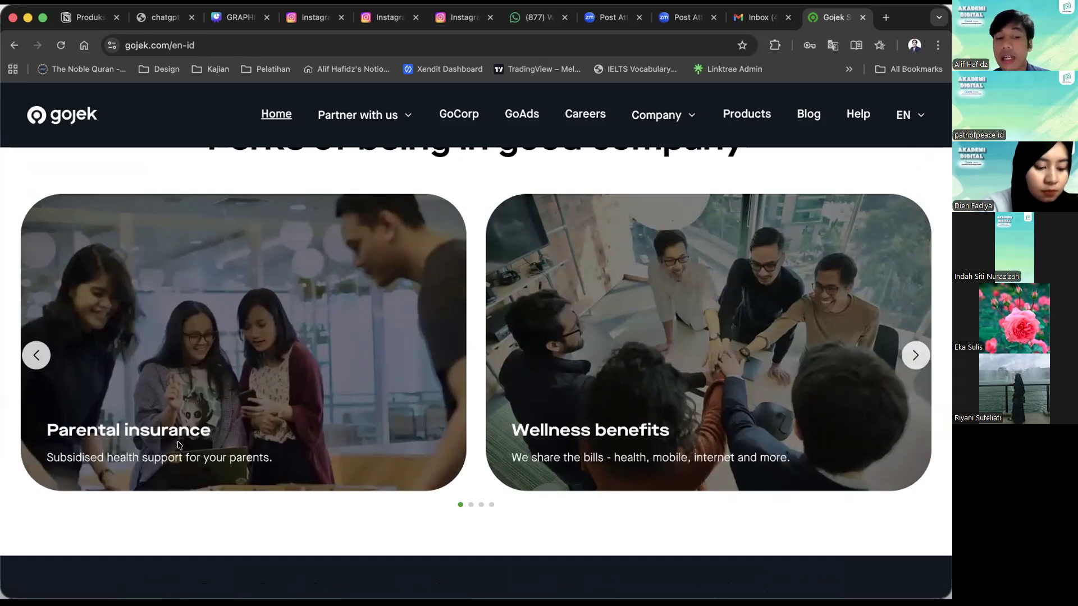
scroll(178, 440, down, 6)
scroll(180, 445, down, 10)
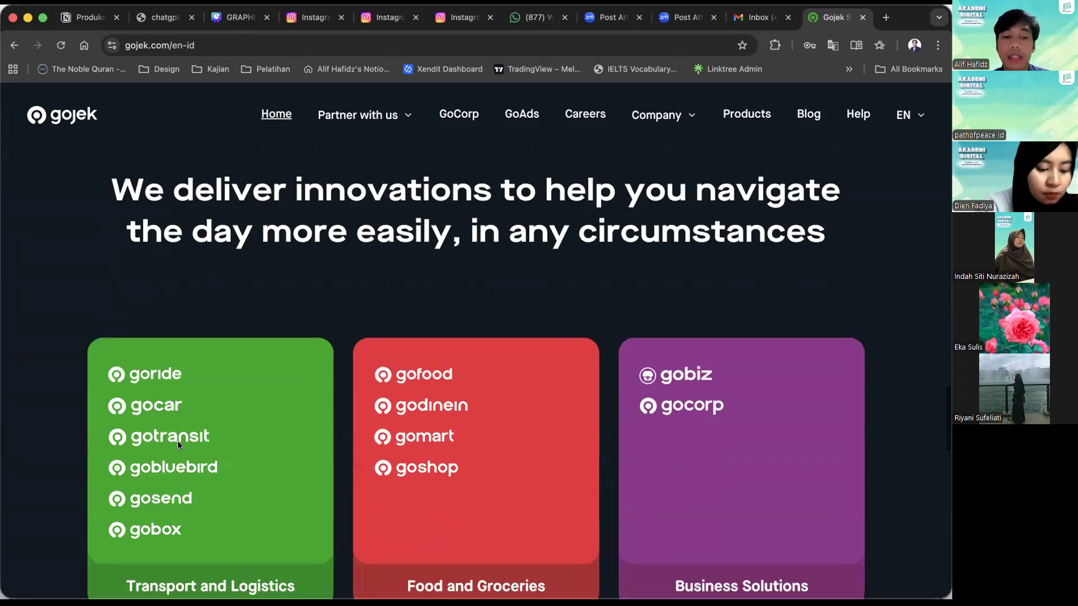
scroll(178, 444, down, 1)
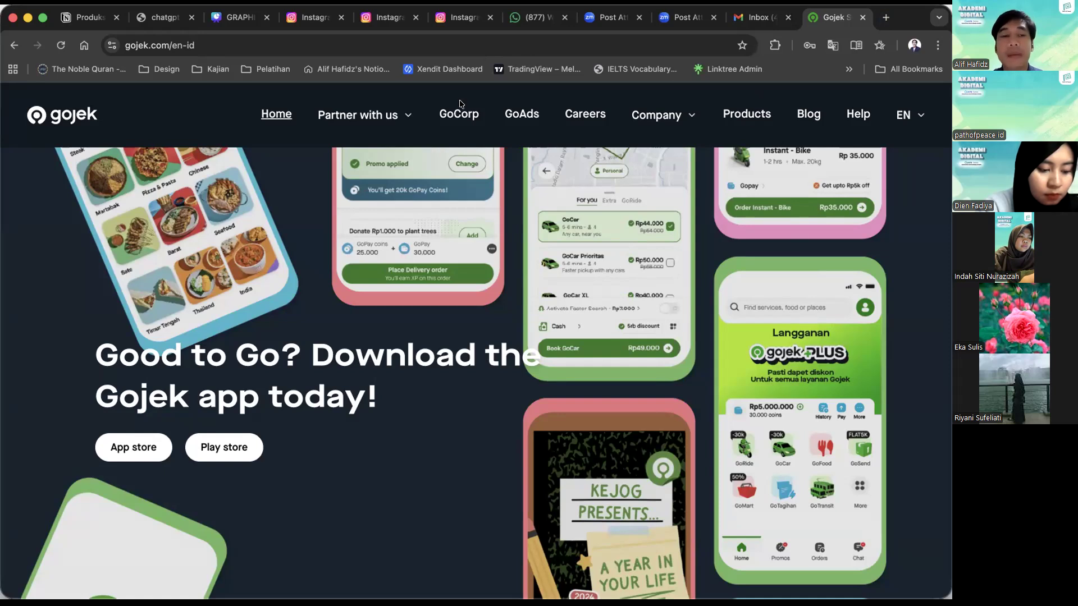
Create a new blank Instagram Post (4:5) design in Canva.
click(881, 26)
click(288, 358)
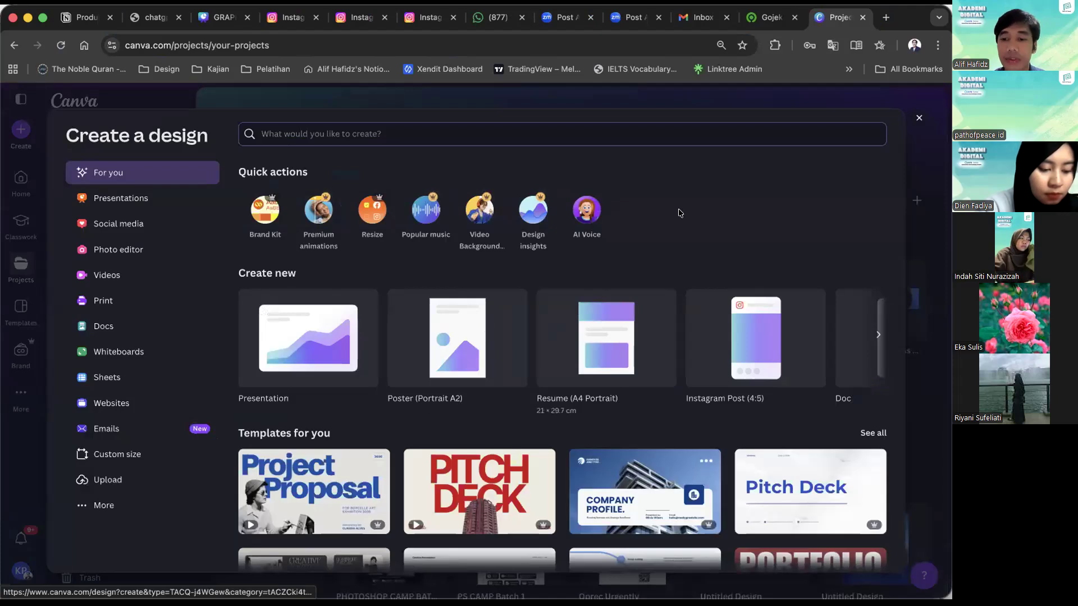
click(733, 338)
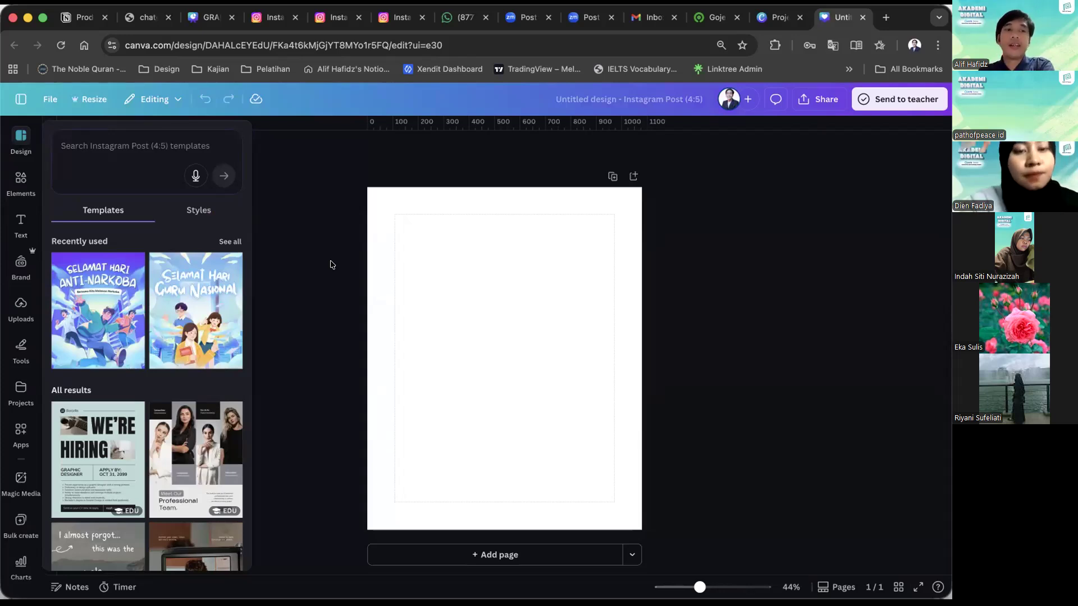
scroll(30, 340, down, 4)
scroll(30, 340, up, 4)
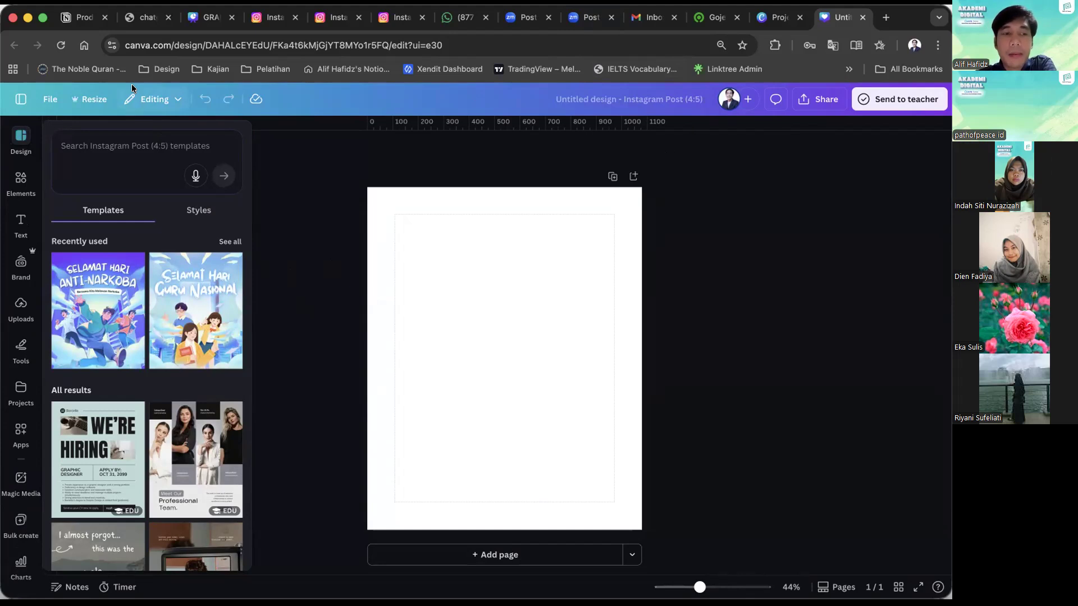
Turn off the rulers and guides and the margins for the blank page.
click(49, 100)
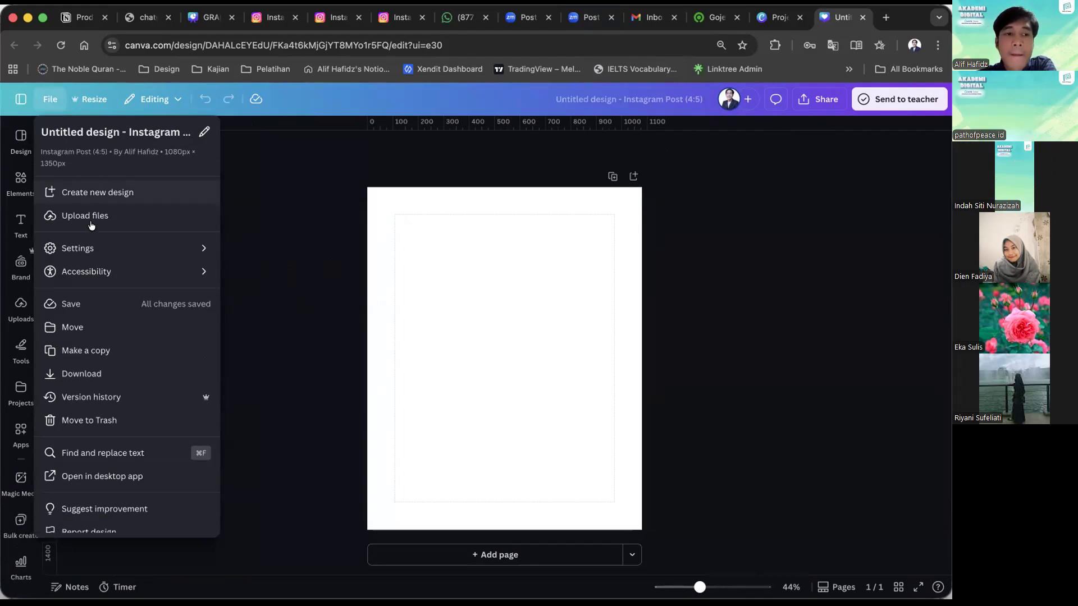
mouse_move(94, 248)
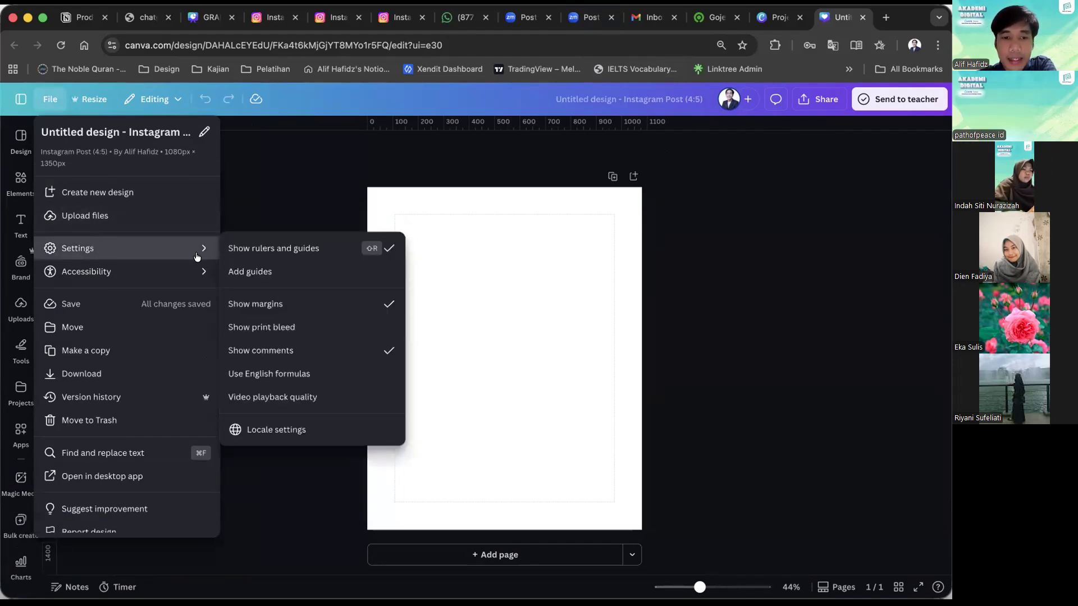
click(272, 250)
click(46, 99)
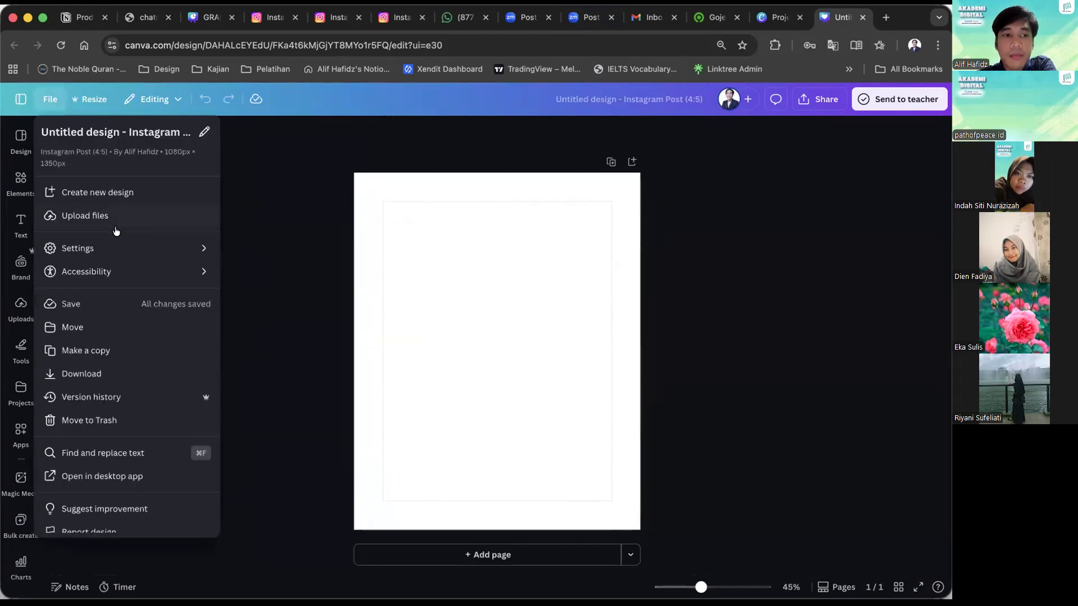
mouse_move(116, 243)
click(281, 304)
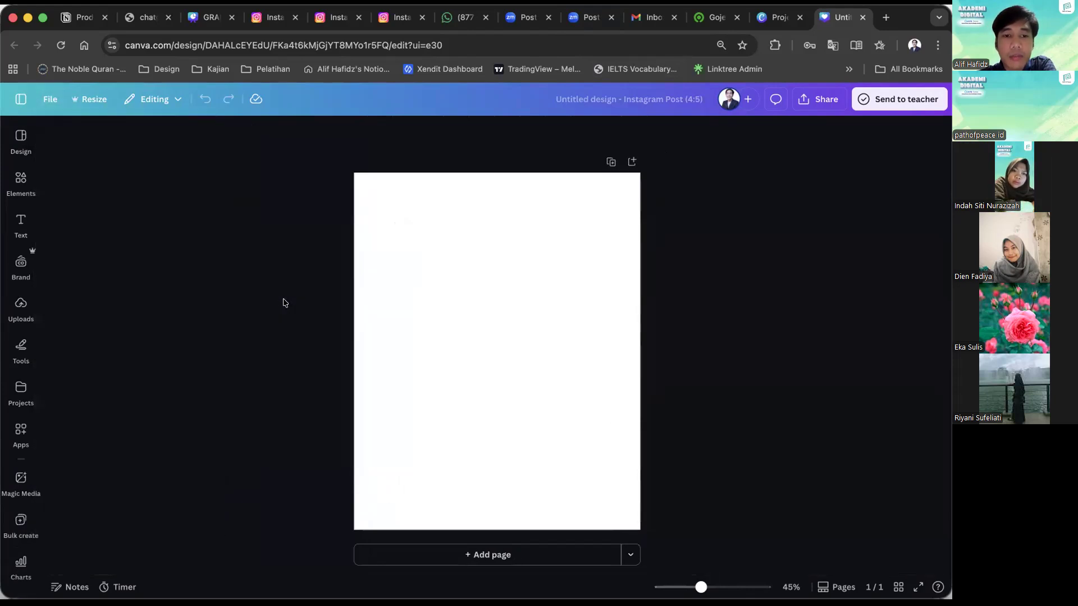
Show the rulers and add a horizontal guide at about 300 px and a vertical guide at about 90 px.
click(38, 98)
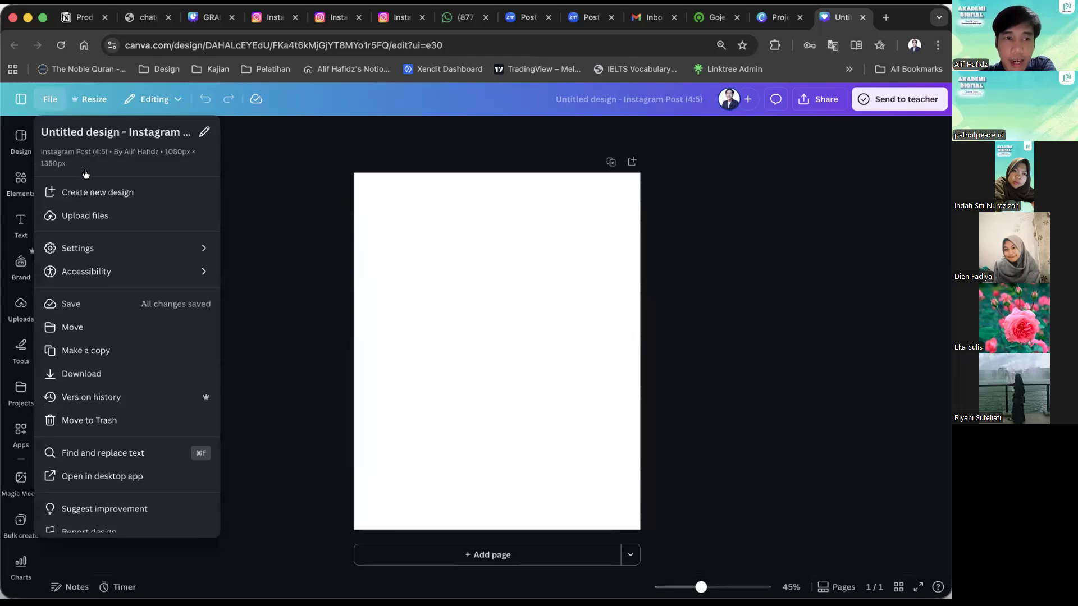
mouse_move(125, 254)
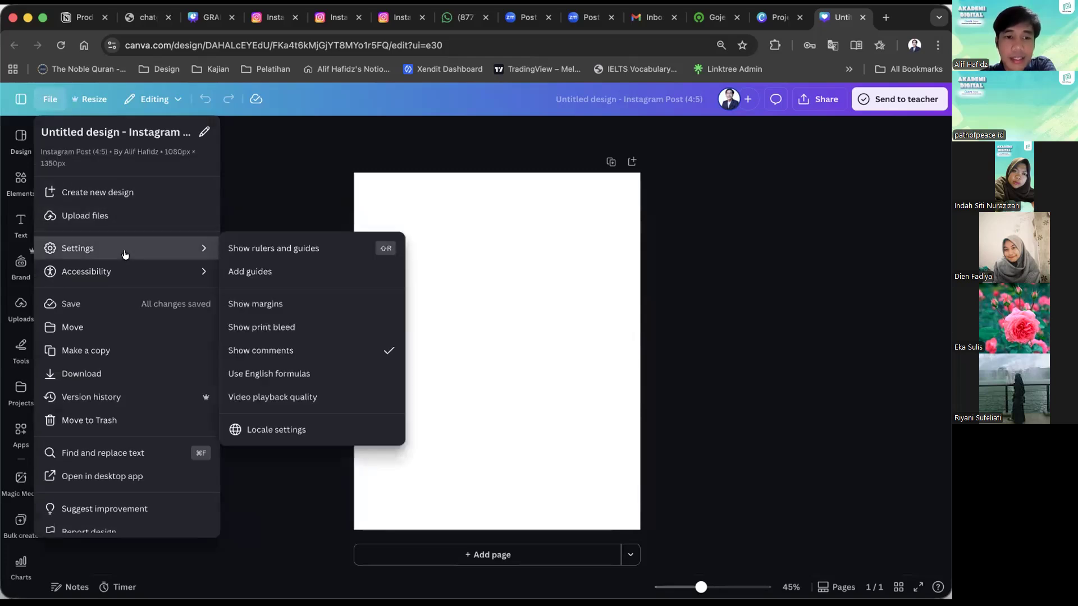
click(243, 248)
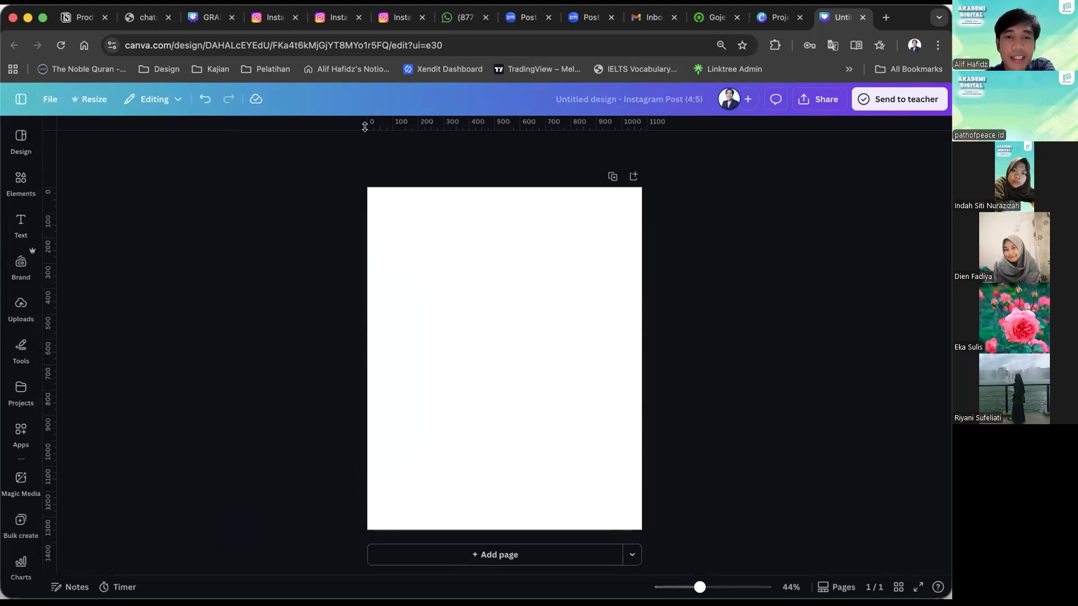
drag(349, 291, 346, 263)
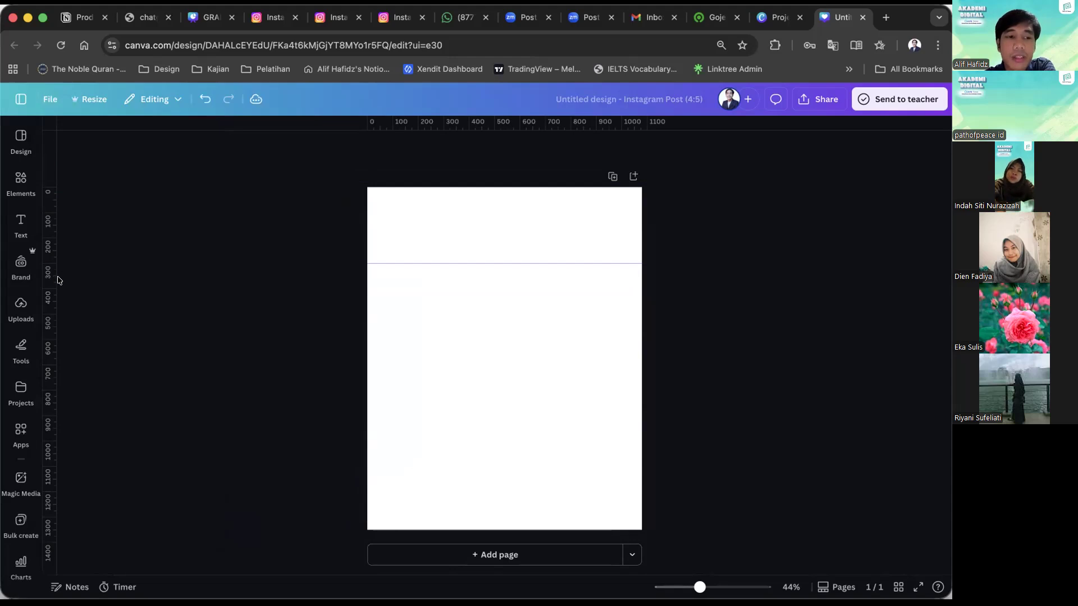
drag(50, 272, 387, 280)
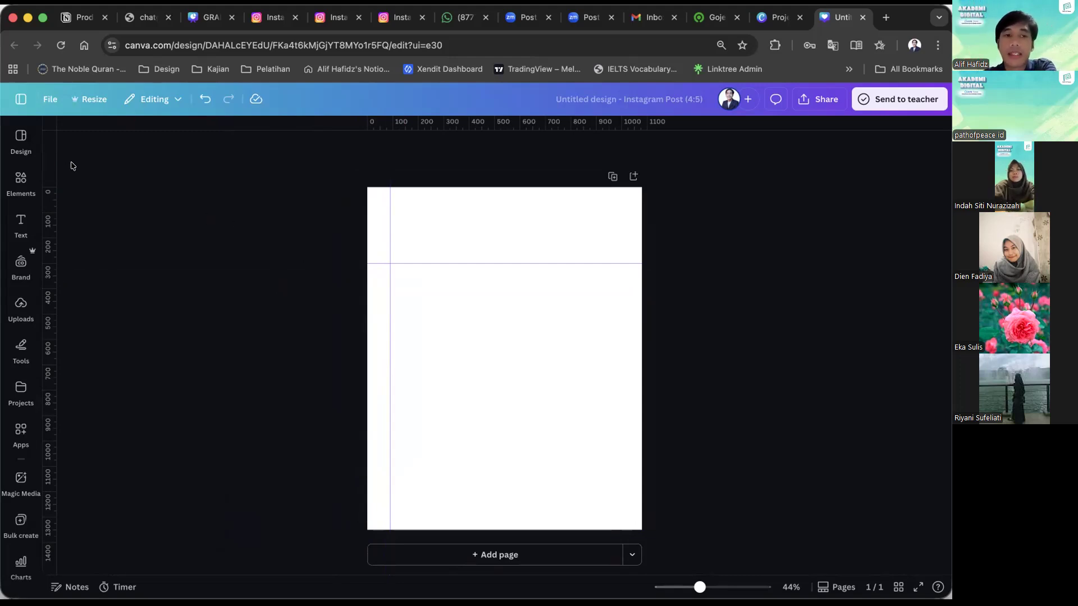
Show the page margins together with the two guides.
click(44, 105)
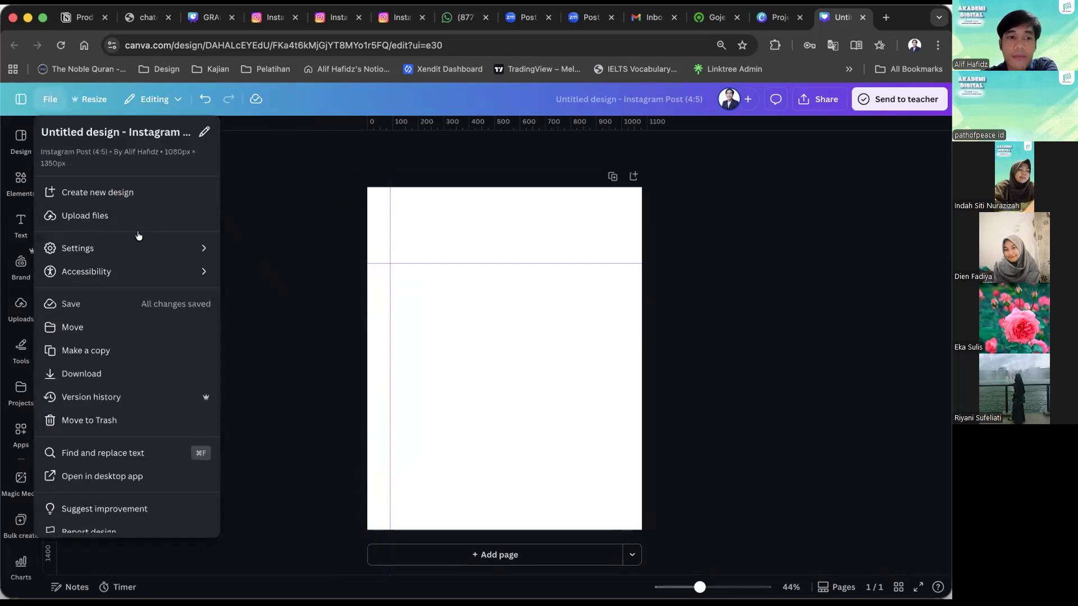
mouse_move(139, 261)
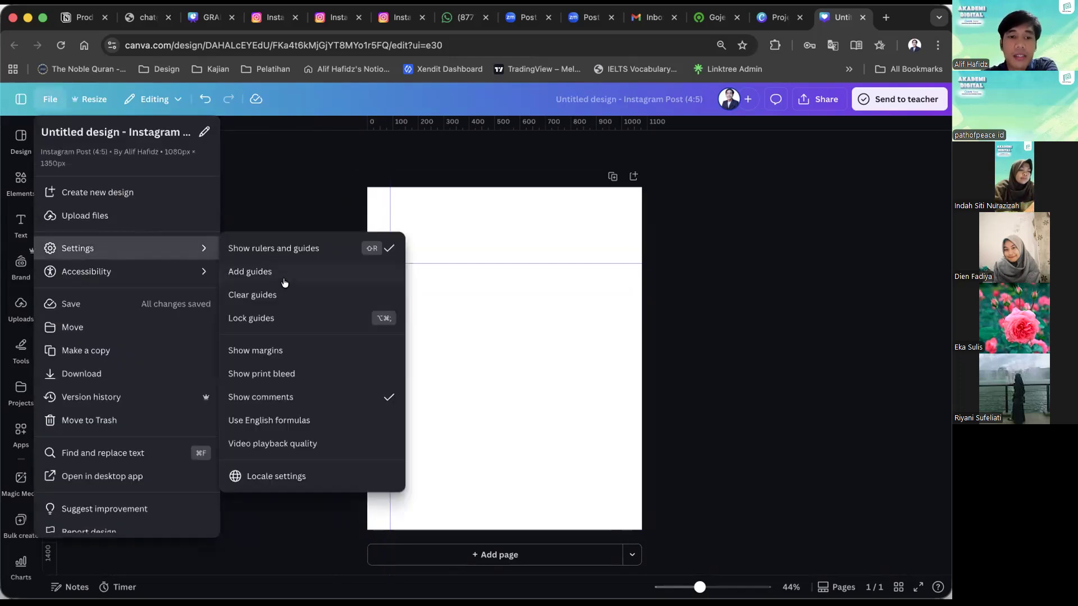
click(295, 351)
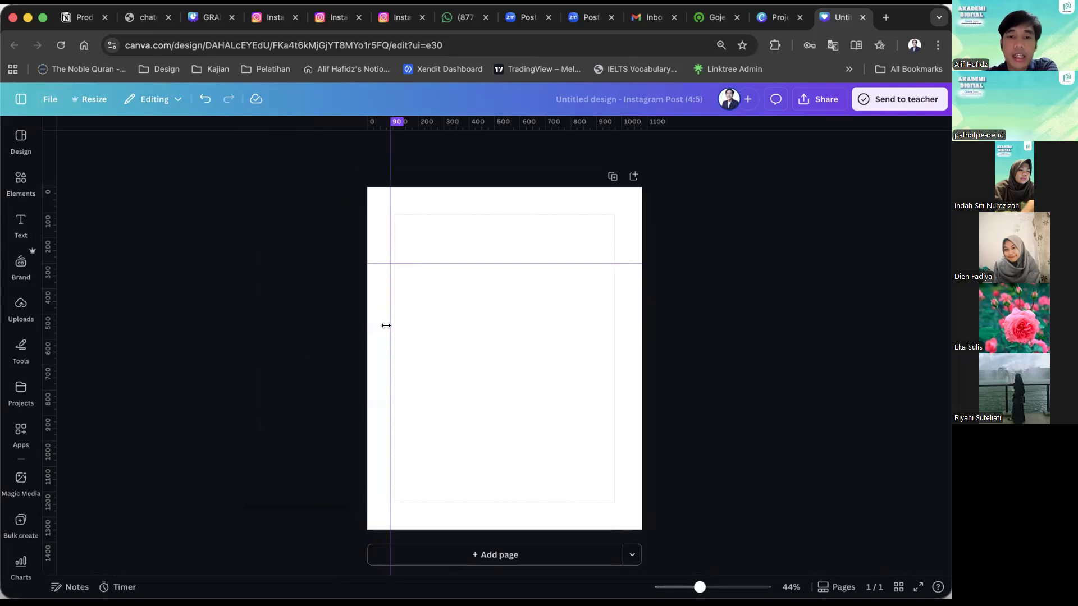
Examine the page's margin frame and its spacing from the guides and page edges up close.
scroll(431, 364, up, 5)
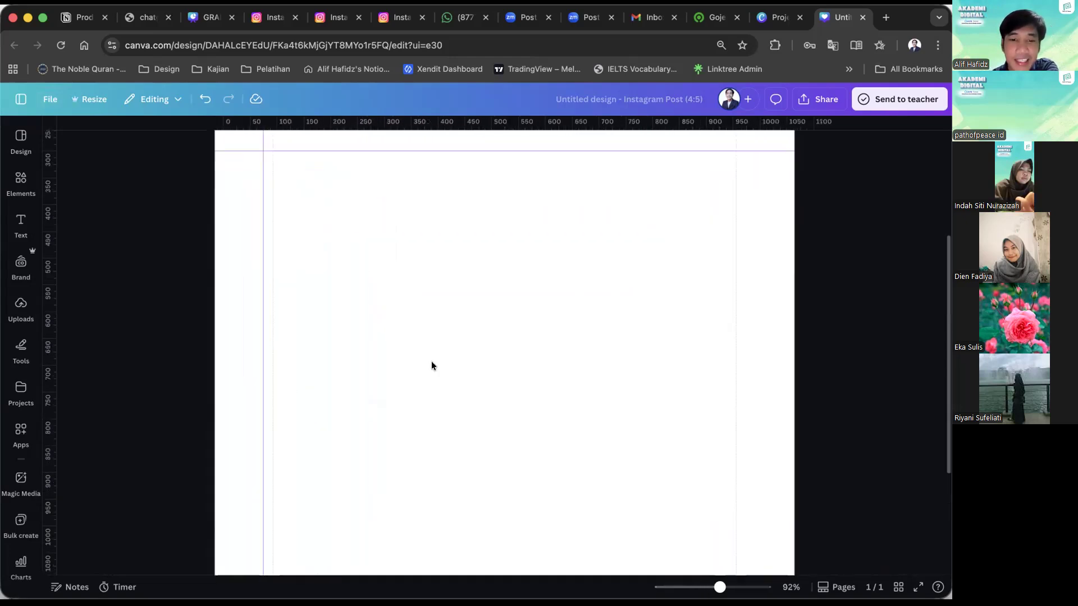
scroll(431, 365, up, 3)
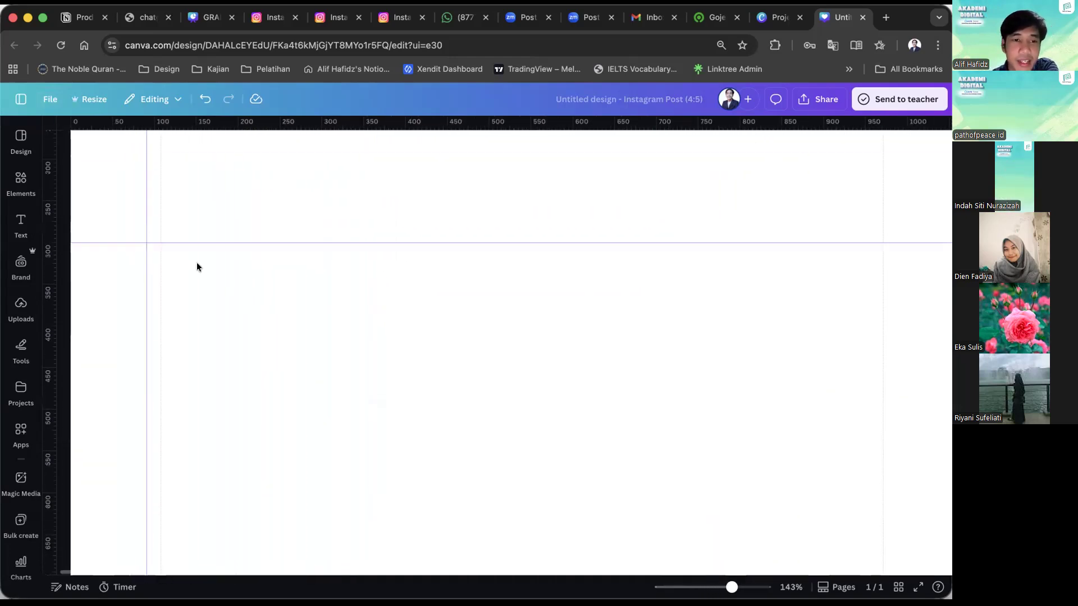
scroll(168, 247, up, 3)
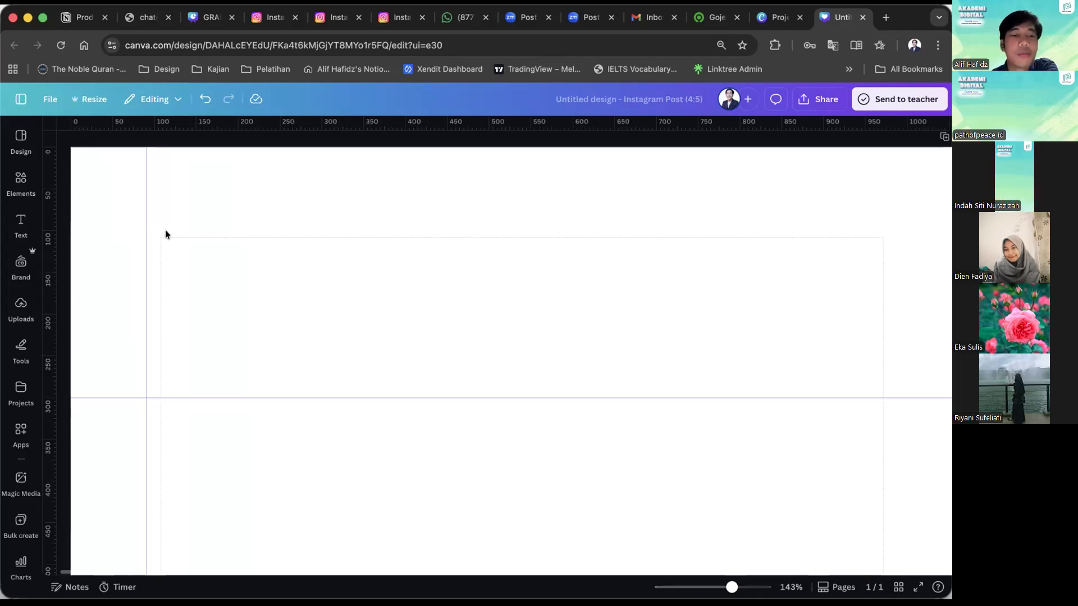
scroll(165, 230, down, 3)
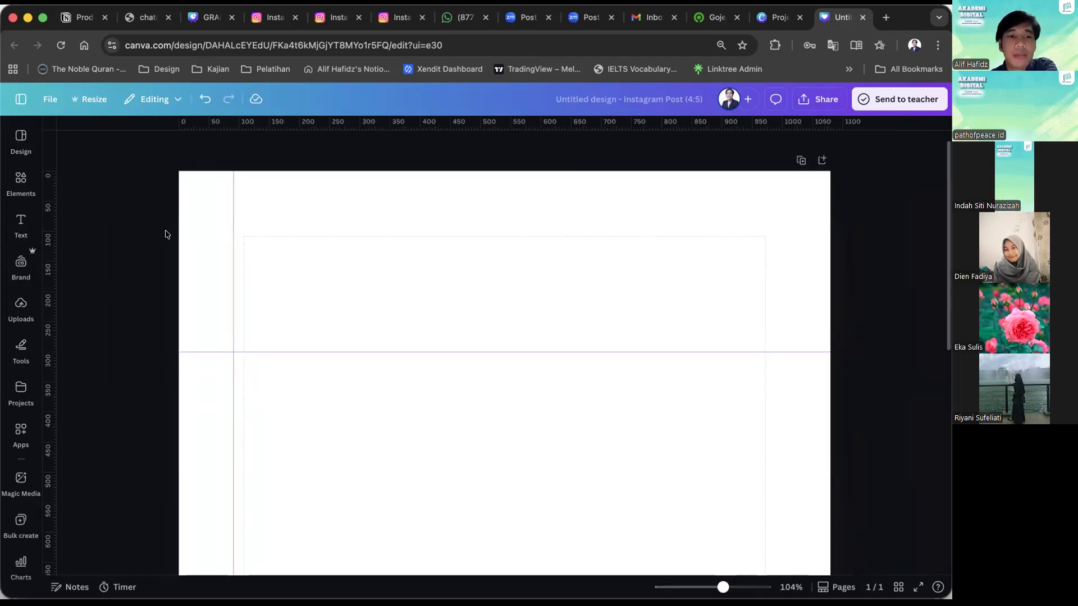
scroll(165, 234, down, 2)
scroll(165, 234, down, 5)
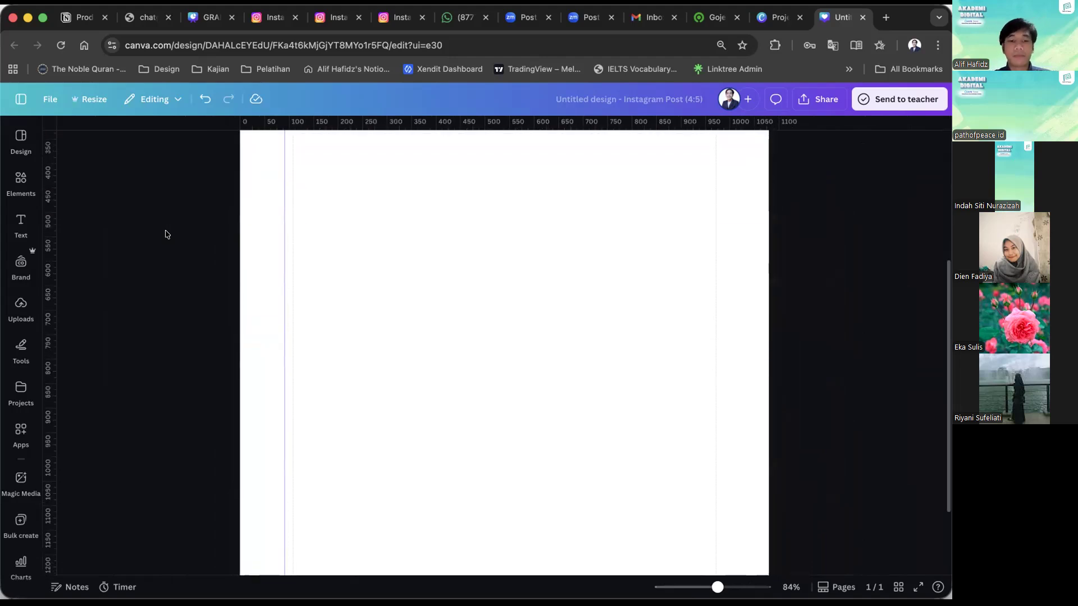
scroll(165, 234, down, 3)
scroll(165, 233, up, 3)
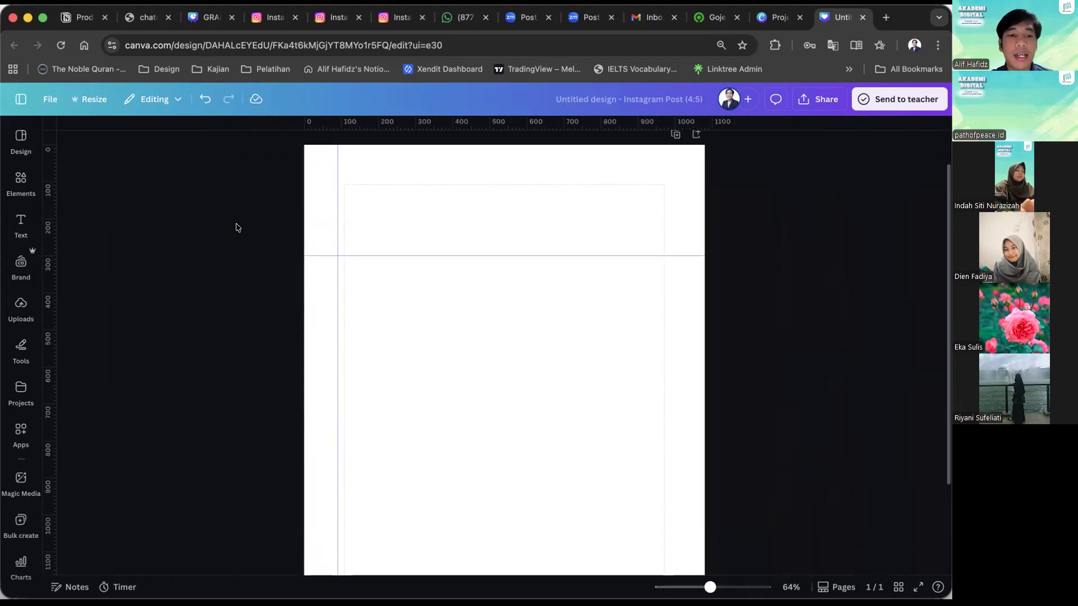
Add a default heading text to the page and format it in bold Poppins.
click(21, 223)
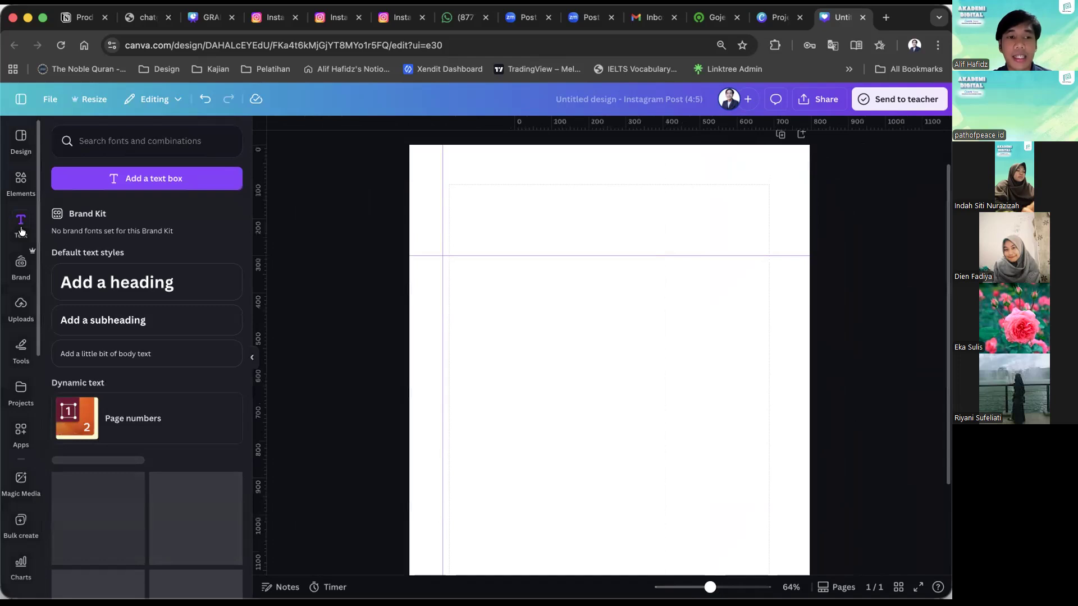
click(126, 284)
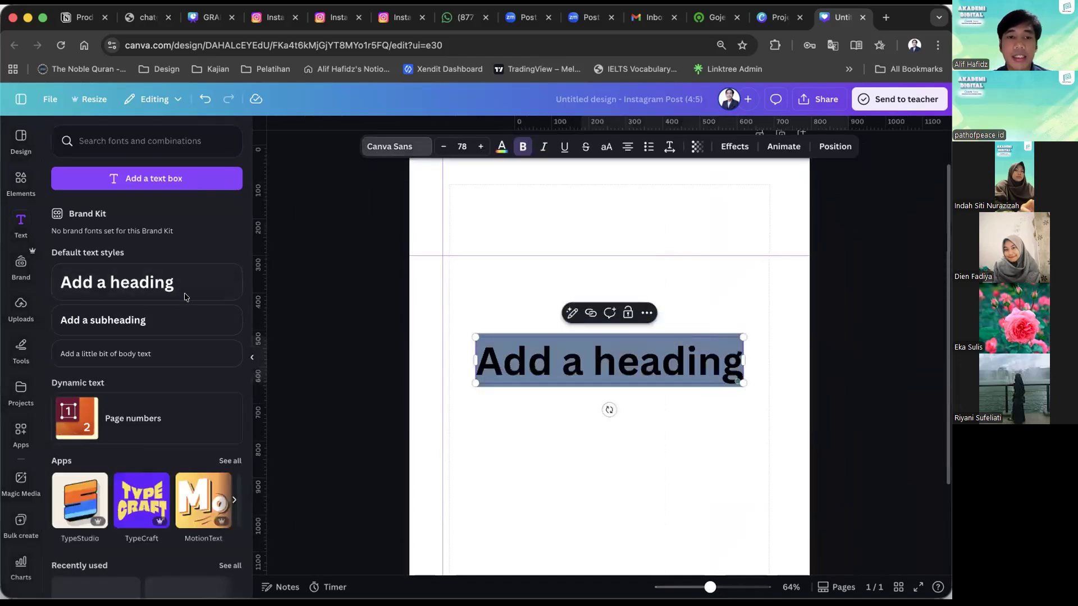
click(393, 147)
click(201, 472)
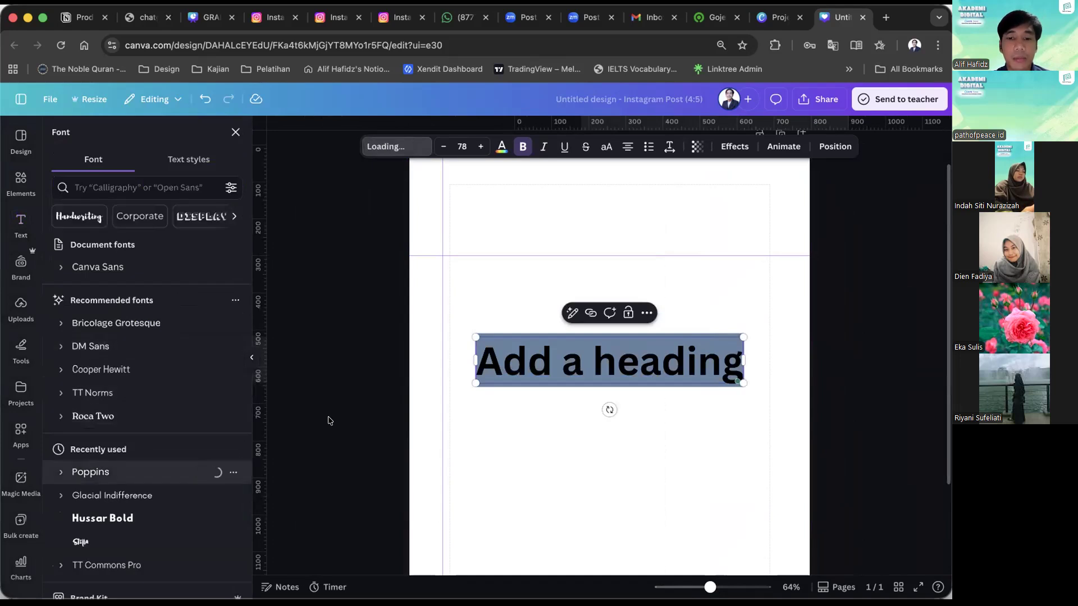
click(328, 421)
click(520, 356)
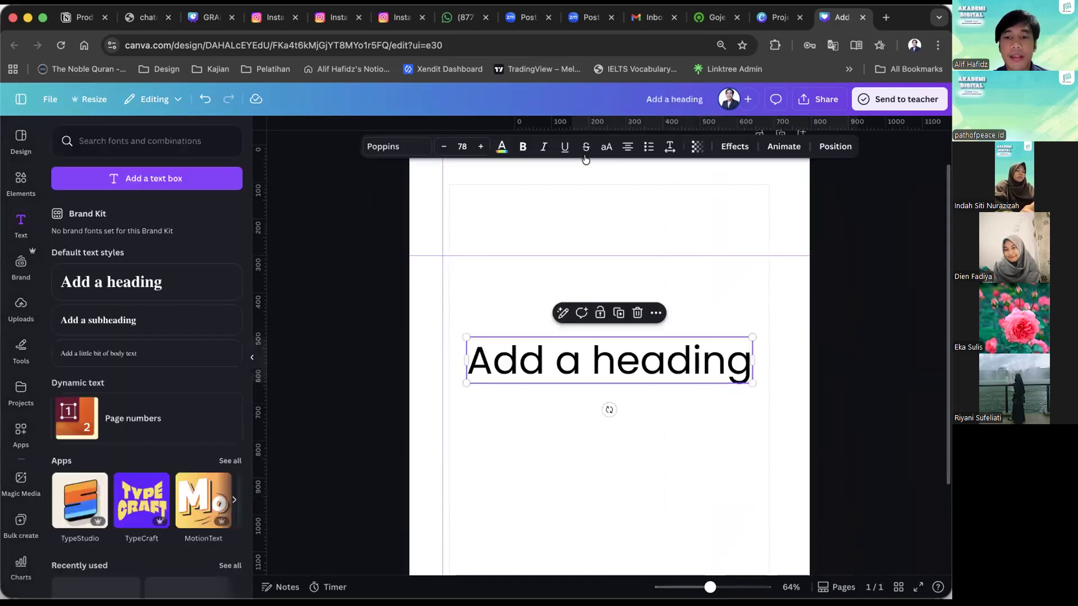
click(522, 147)
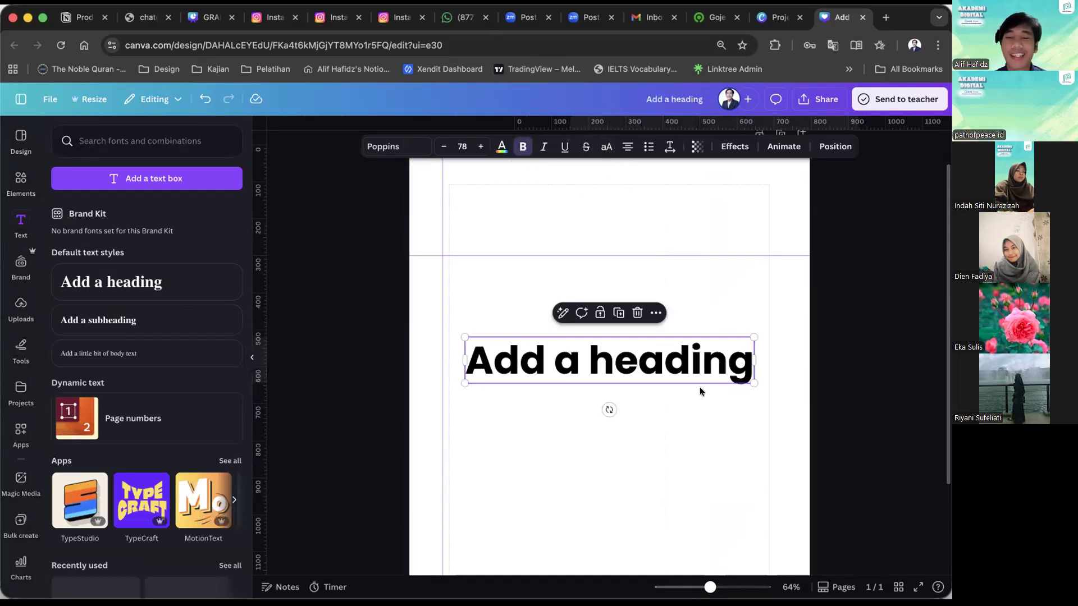
Widen the heading's text box on both sides of its center to nearly the full page width.
click(750, 357)
mouse_move(754, 360)
mouse_down()
mouse_move(830, 366)
mouse_move(743, 352)
mouse_up()
click(890, 313)
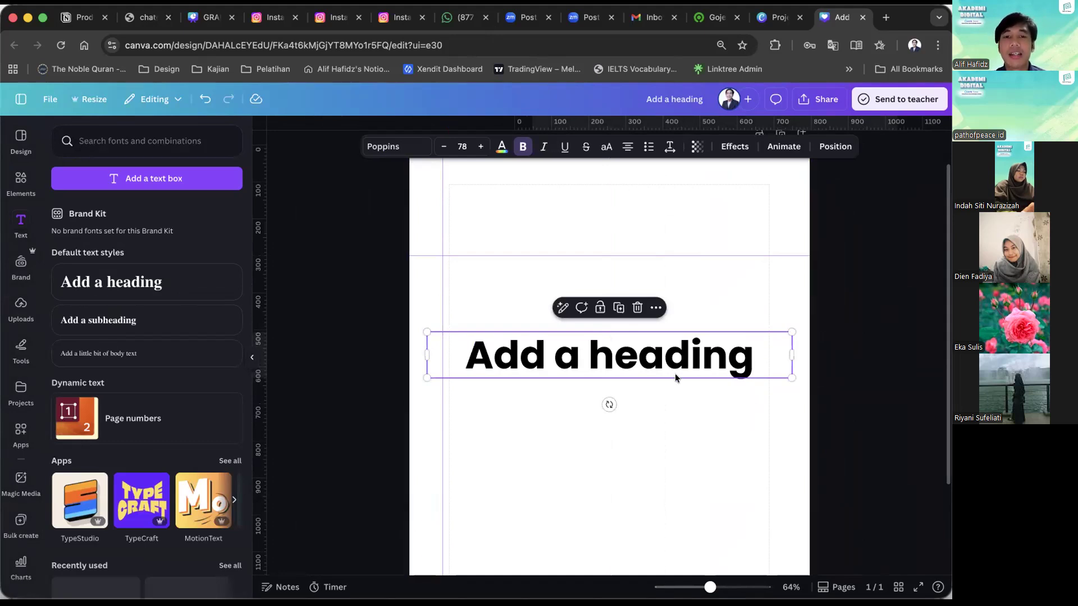
key(super+minus)
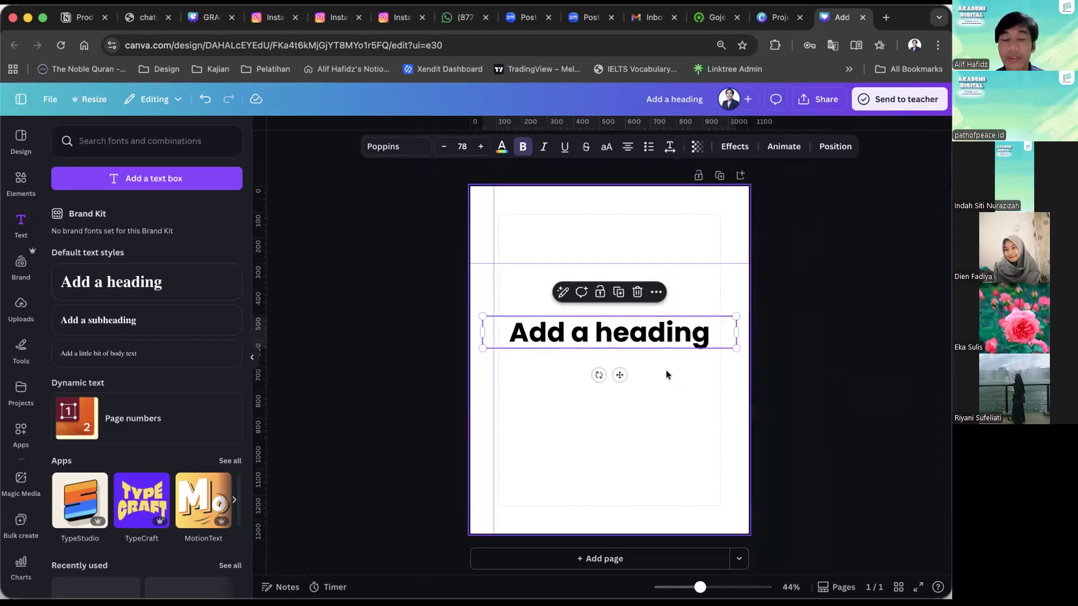
click(446, 353)
double_click(549, 337)
click(416, 325)
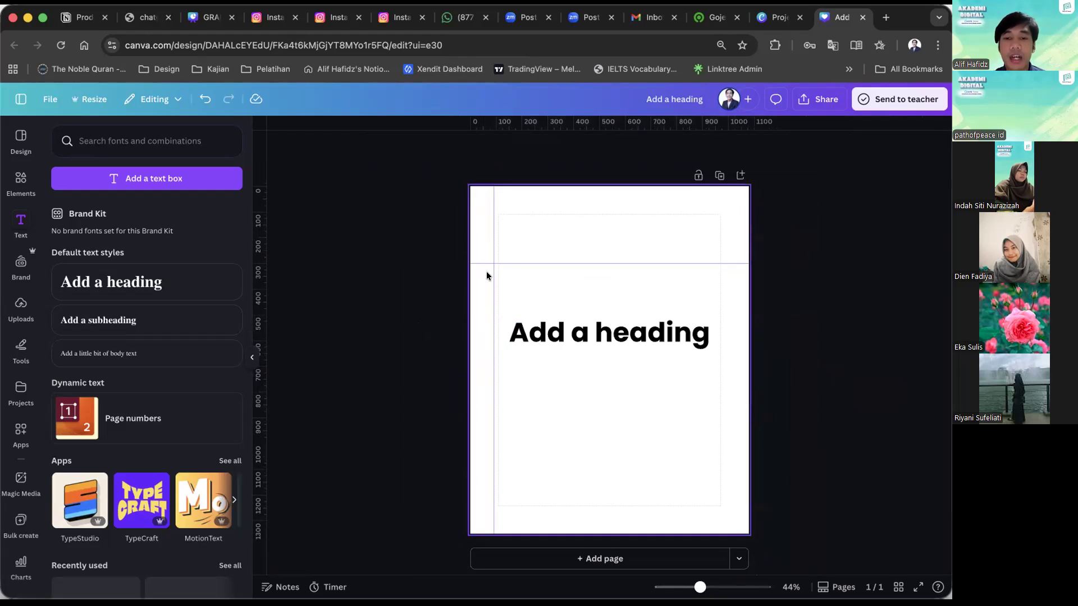
Left-align the heading against the page's left margin and narrow its text box so the text wraps onto two lines.
key(super+equal)
click(505, 357)
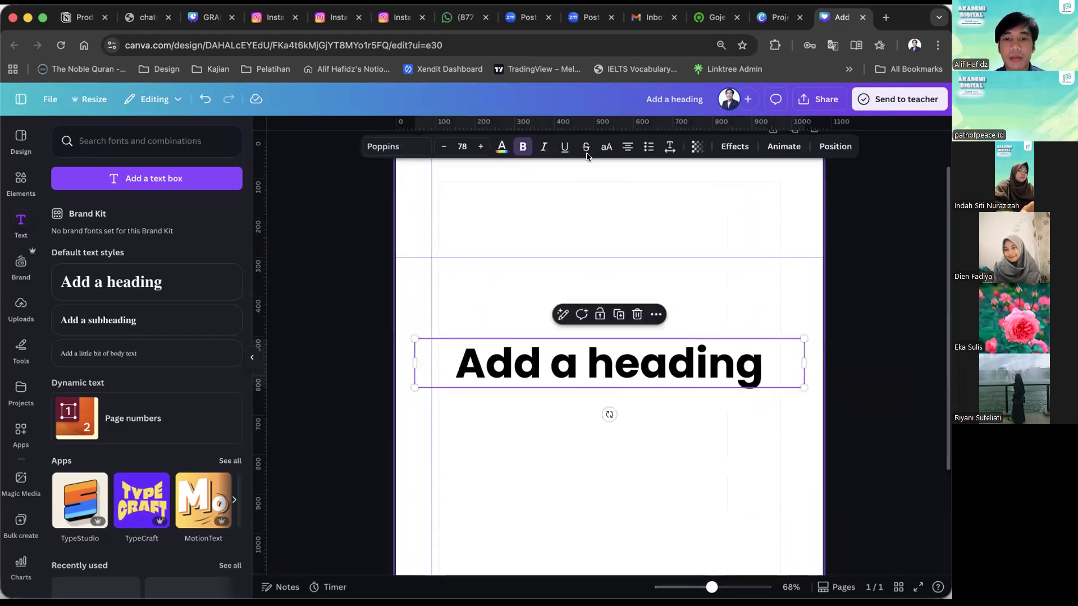
key(super+shift+l)
drag(518, 362, 524, 363)
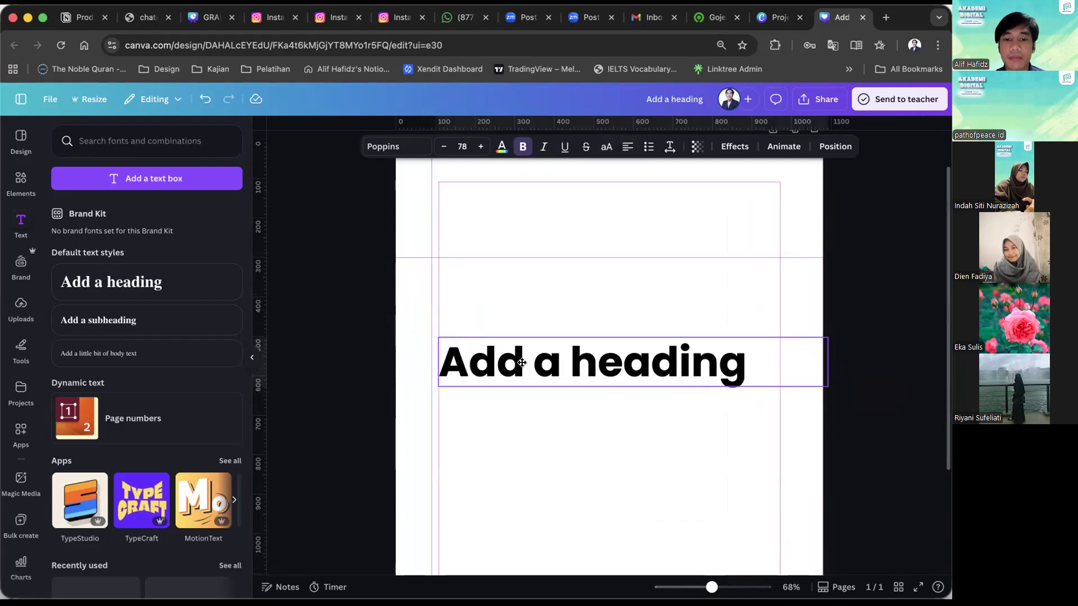
drag(822, 362, 739, 362)
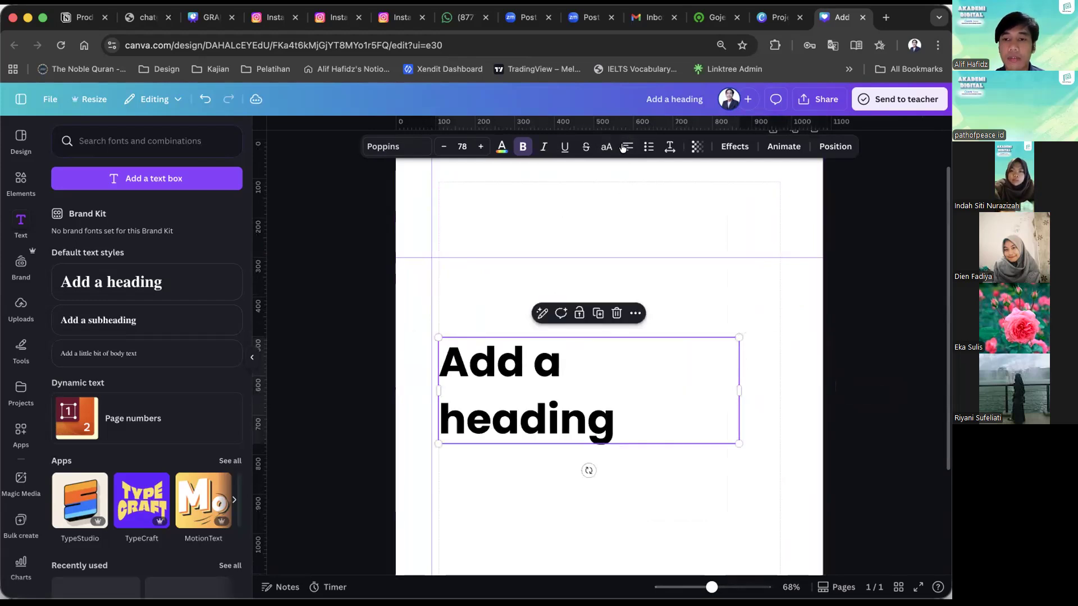
click(503, 276)
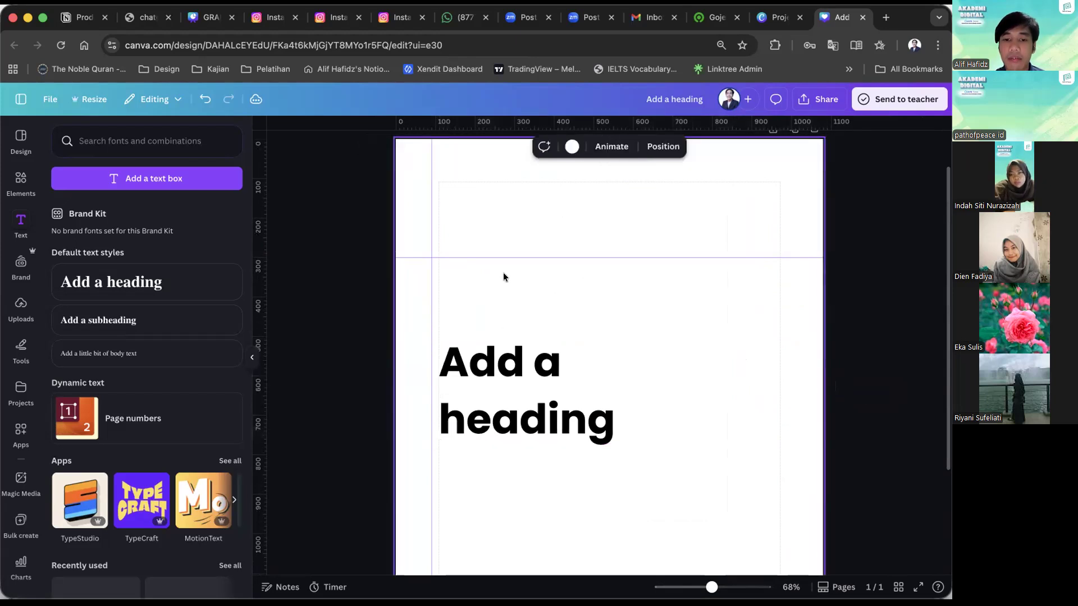
scroll(503, 272, up, 3)
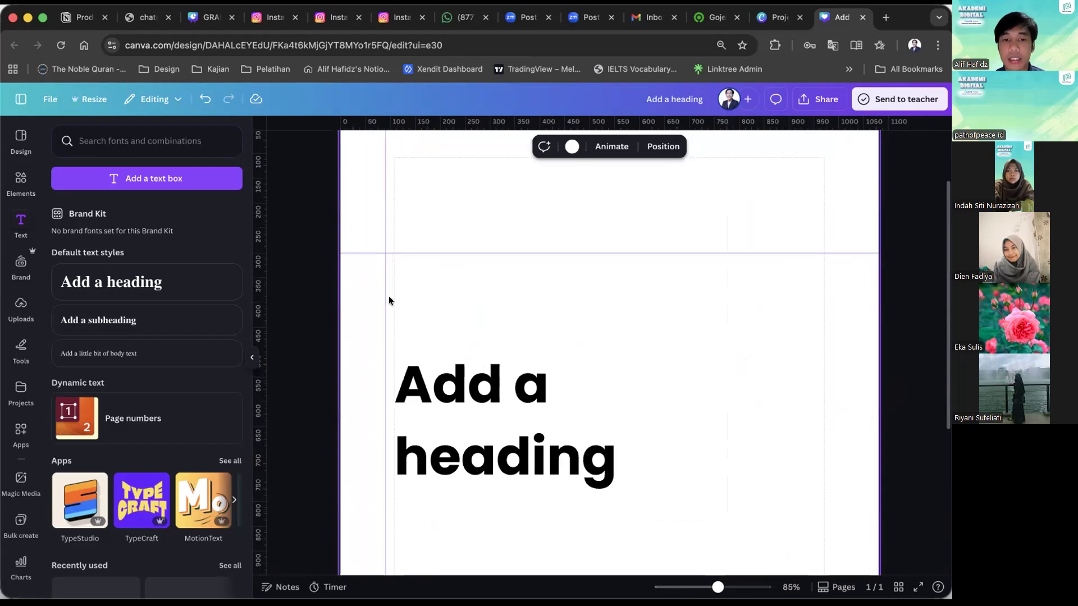
mouse_move(447, 379)
mouse_down()
mouse_move(399, 384)
mouse_move(451, 376)
mouse_up()
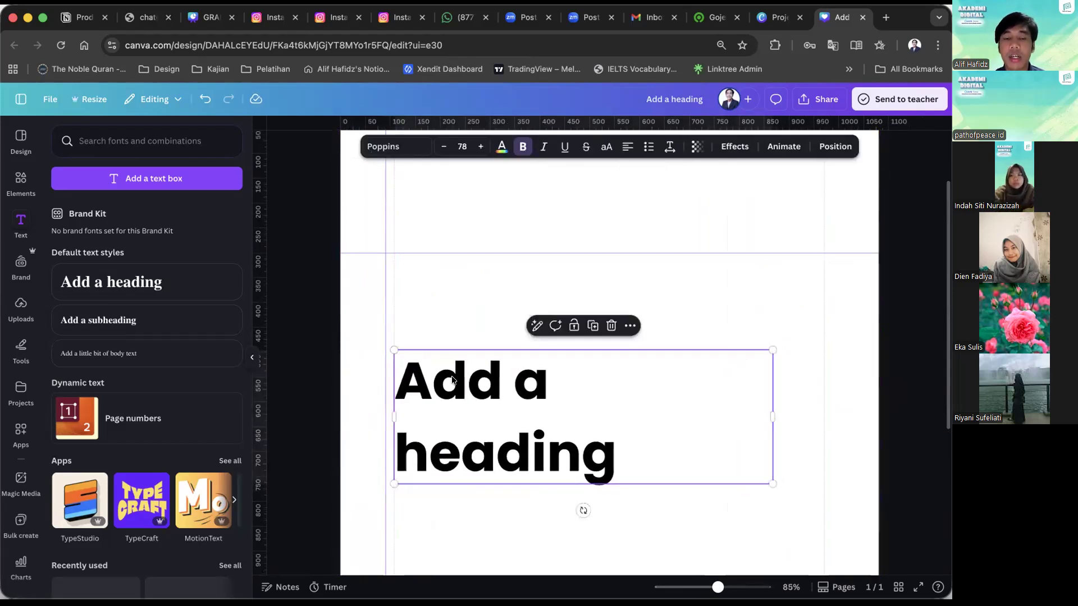
Move the heading slightly lower on the page, keeping it aligned with the left margin.
click(459, 312)
scroll(459, 313, up, 3)
scroll(412, 318, down, 10)
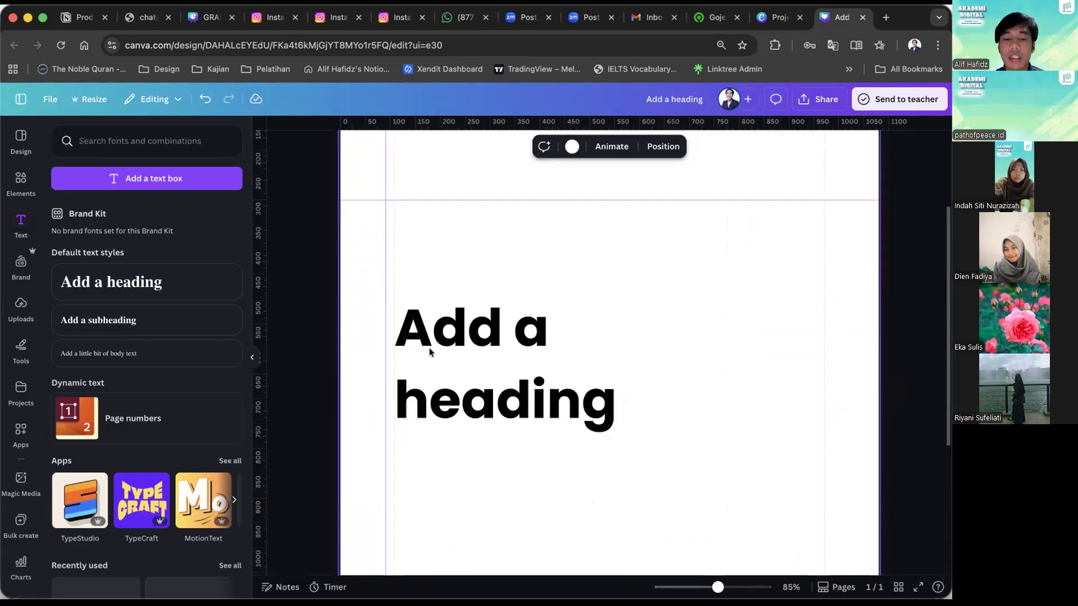
drag(430, 230, 432, 299)
scroll(430, 373, down, 5)
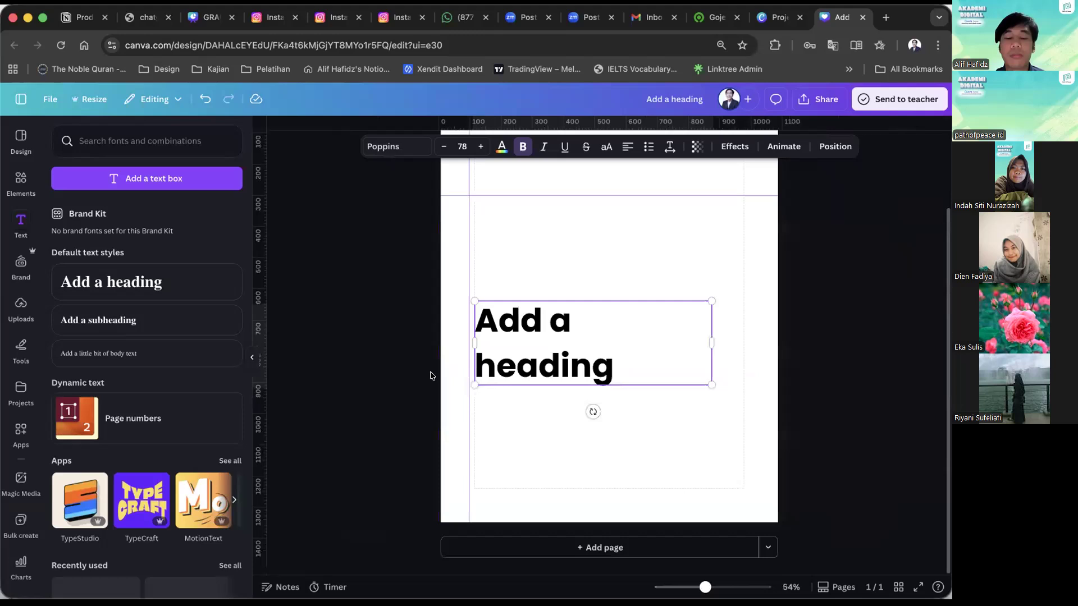
click(386, 346)
Search the elements for "mosque", limit the results to photos and add the white domed mosque against the blue sky to the page.
click(21, 181)
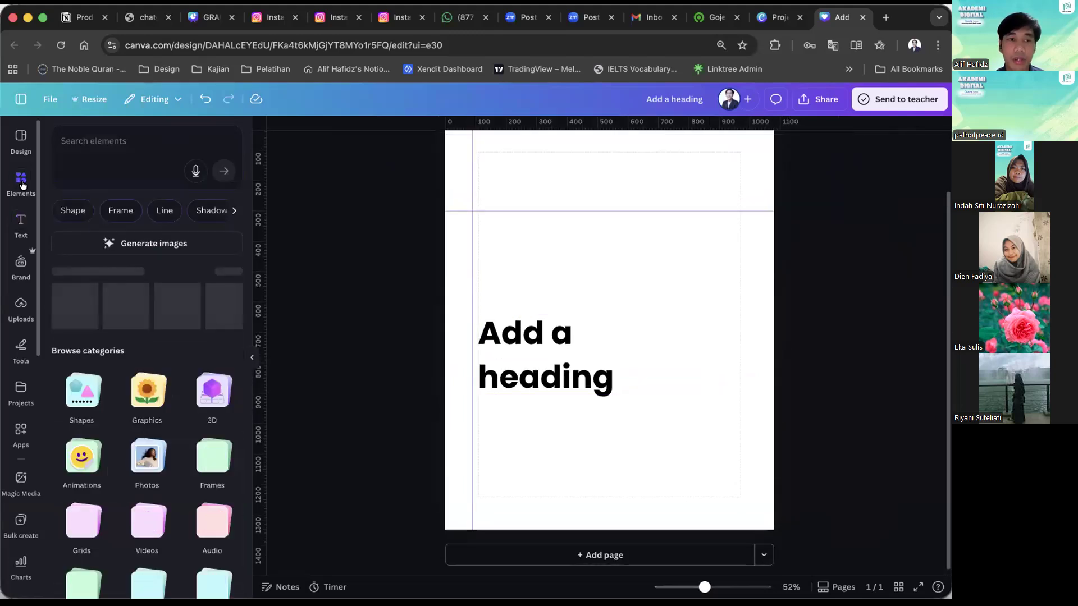
click(116, 140)
text(mo)
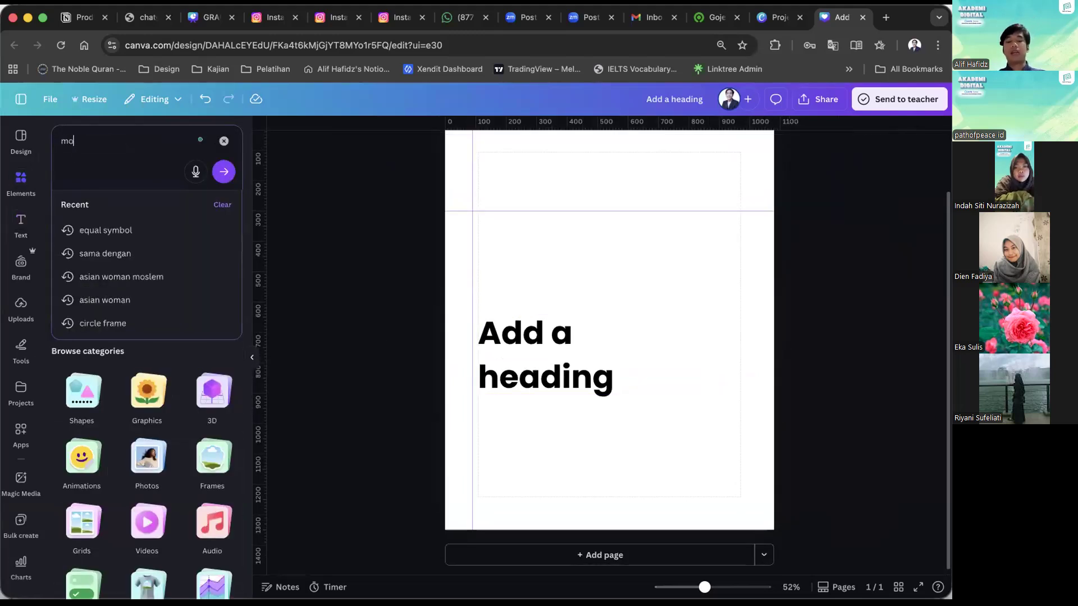
text(sque)
key(Return)
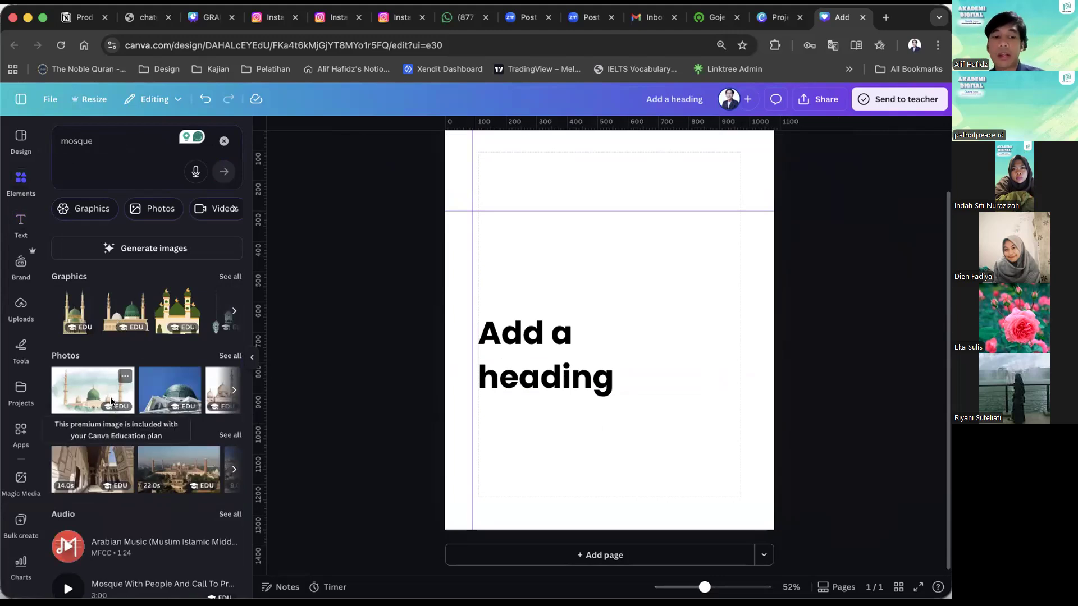
click(157, 209)
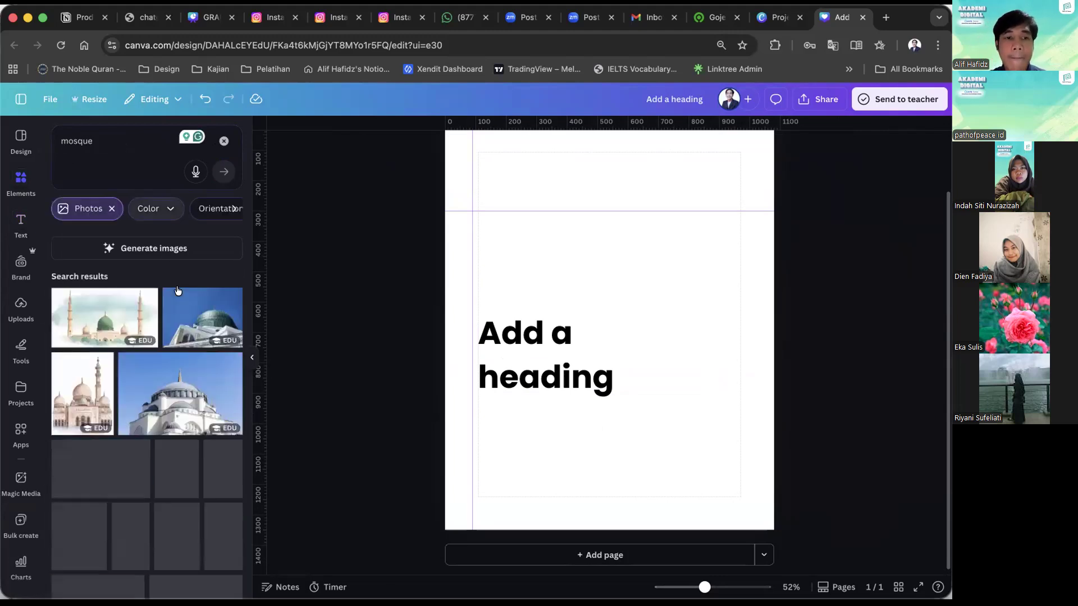
click(193, 399)
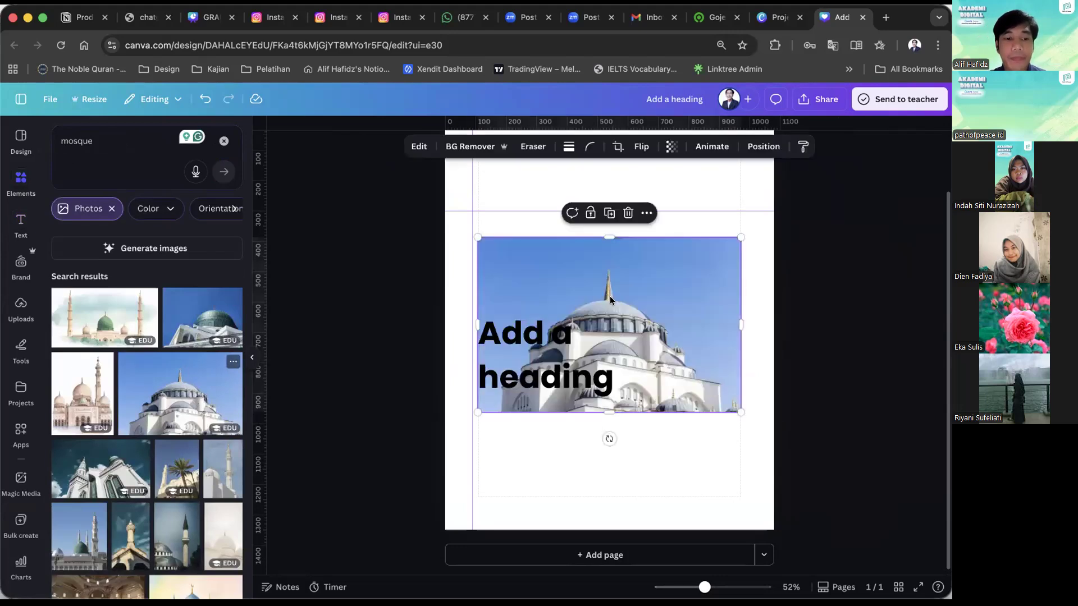
right_click(610, 296)
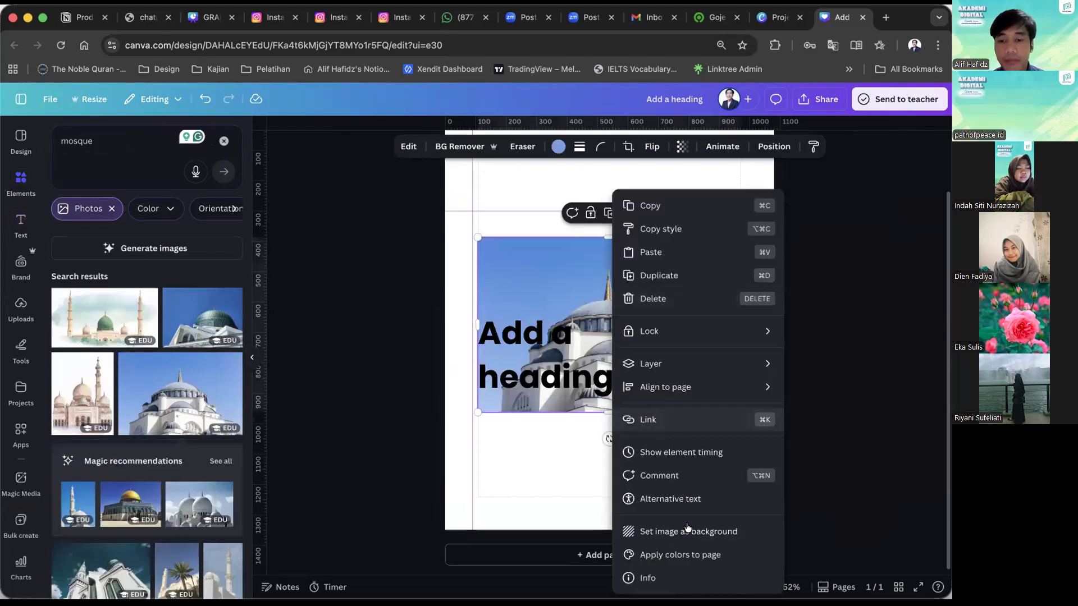
click(594, 449)
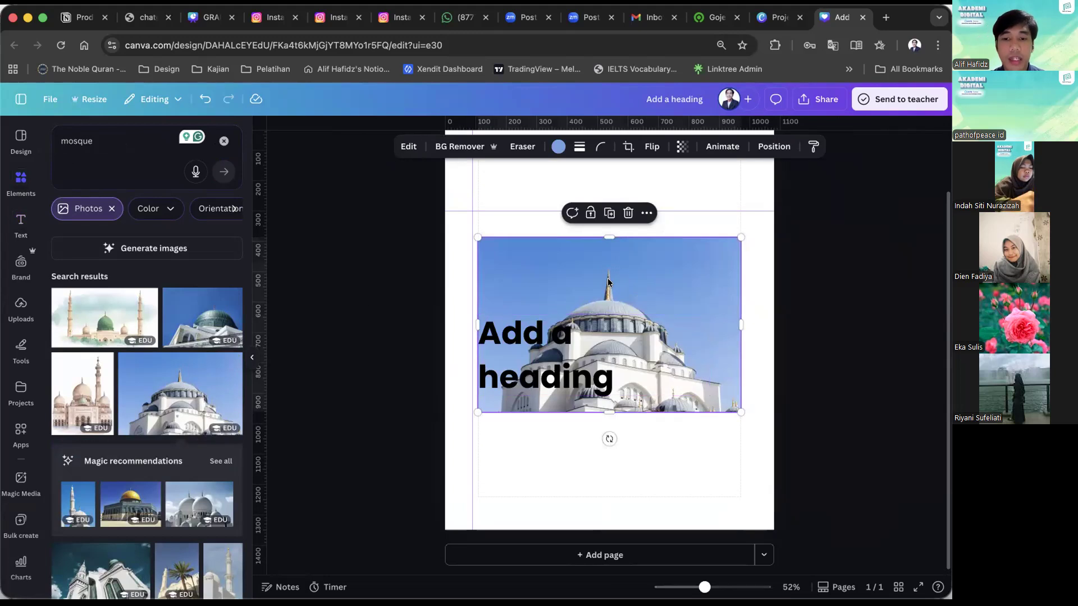
right_click(569, 283)
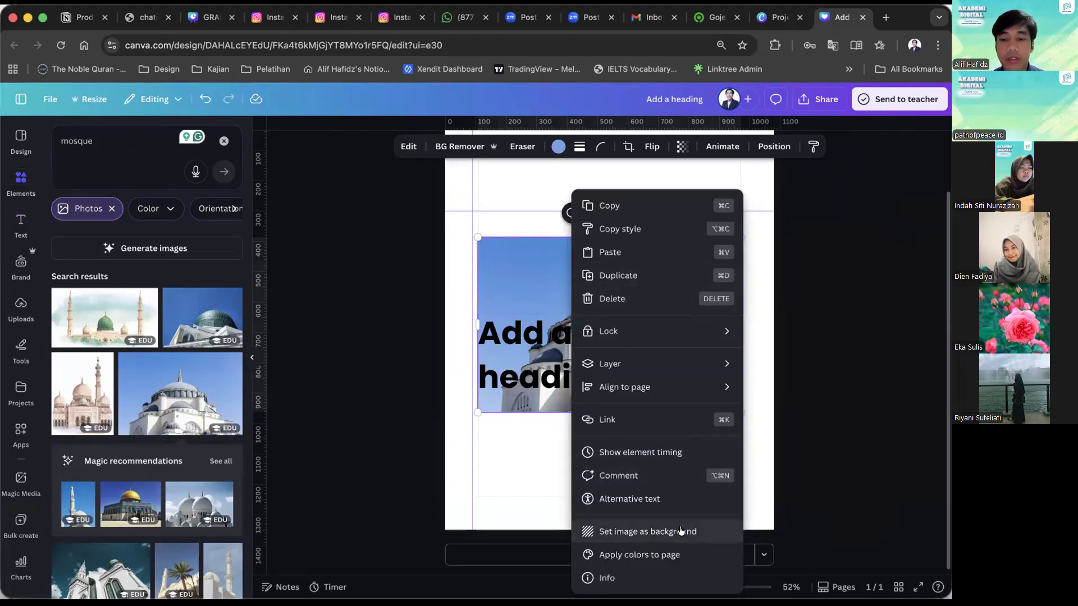
click(552, 486)
Try enlarging the mosque photo from opposite corners to cover the whole page, and undo both resizes.
scroll(553, 486, down, 5)
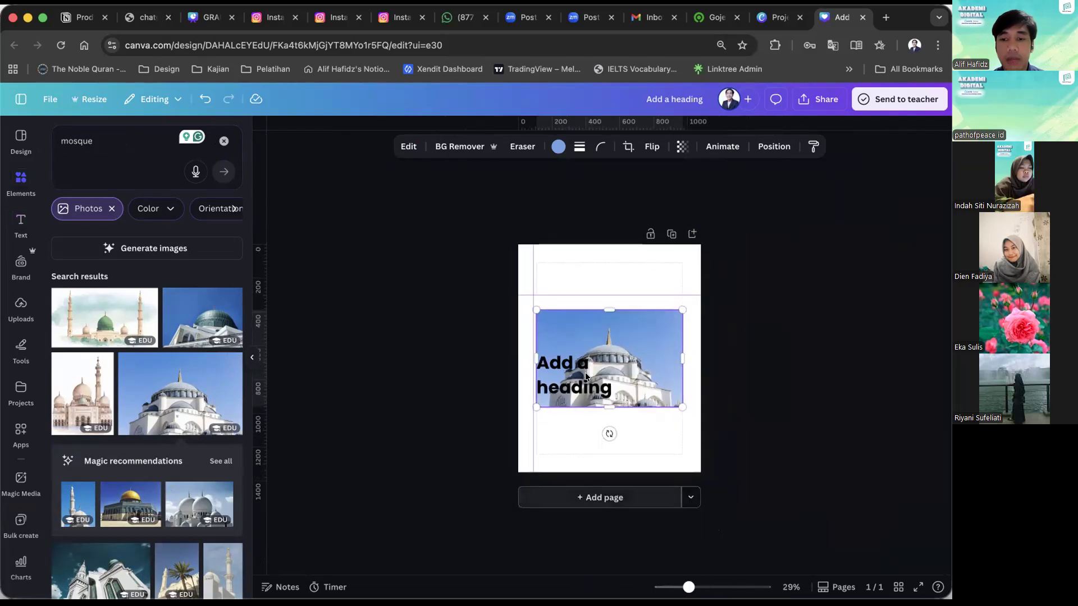
drag(536, 310, 423, 234)
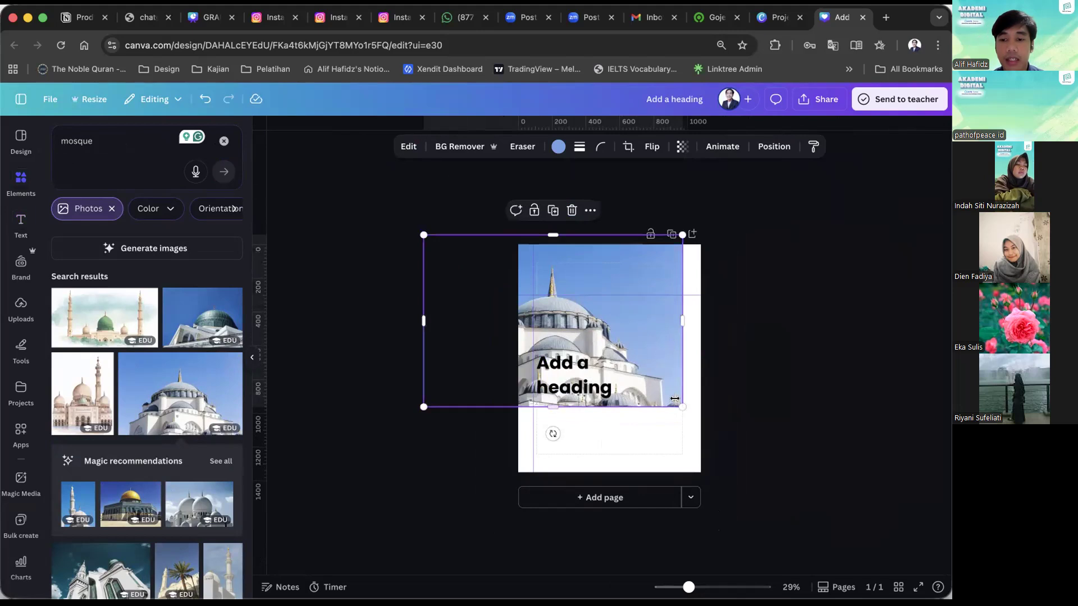
drag(676, 402, 802, 488)
click(821, 428)
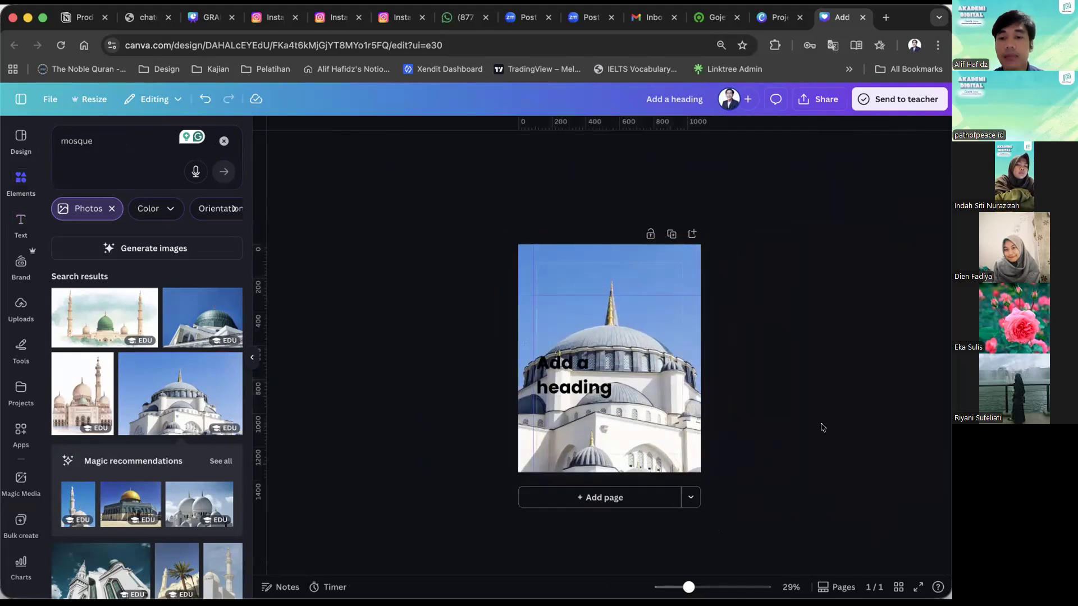
key(ctrl+z)
key(ctrl+z)
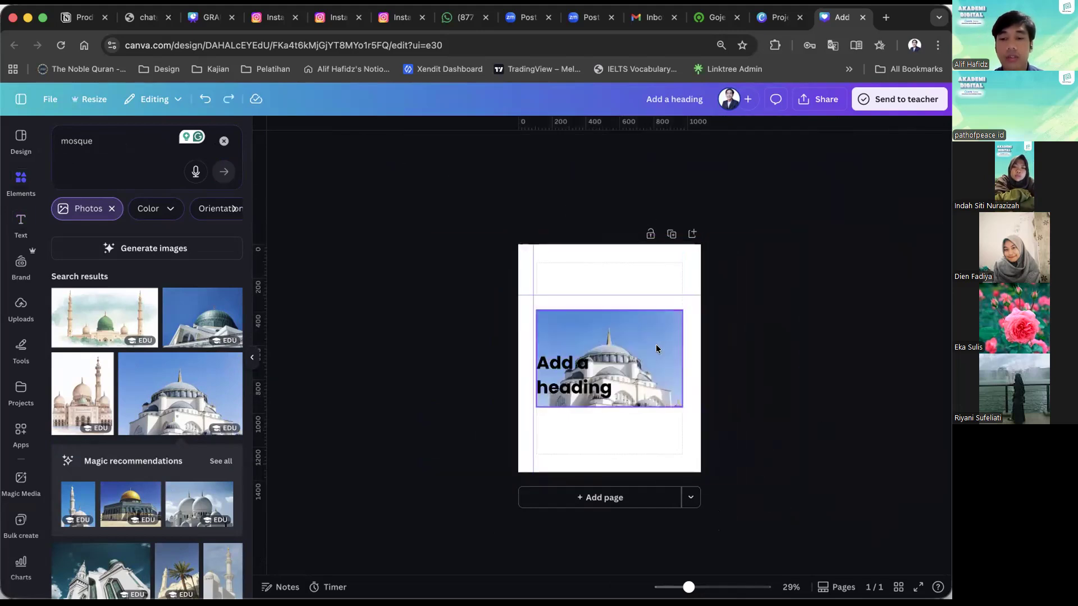
Set the mosque photo as the page's background image.
click(656, 349)
right_click(657, 348)
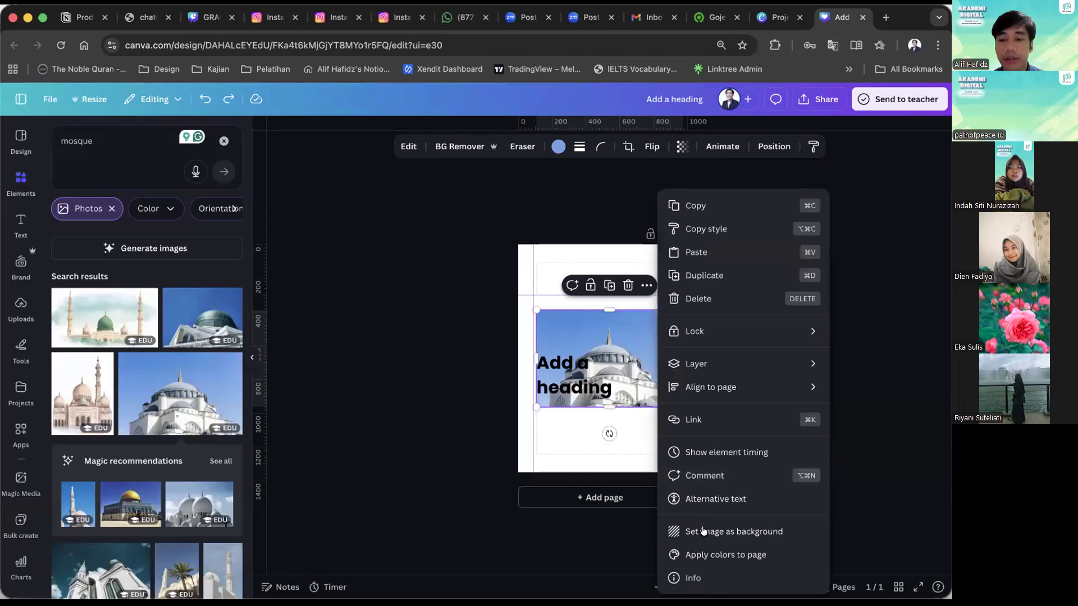
click(701, 531)
scroll(730, 409, up, 3)
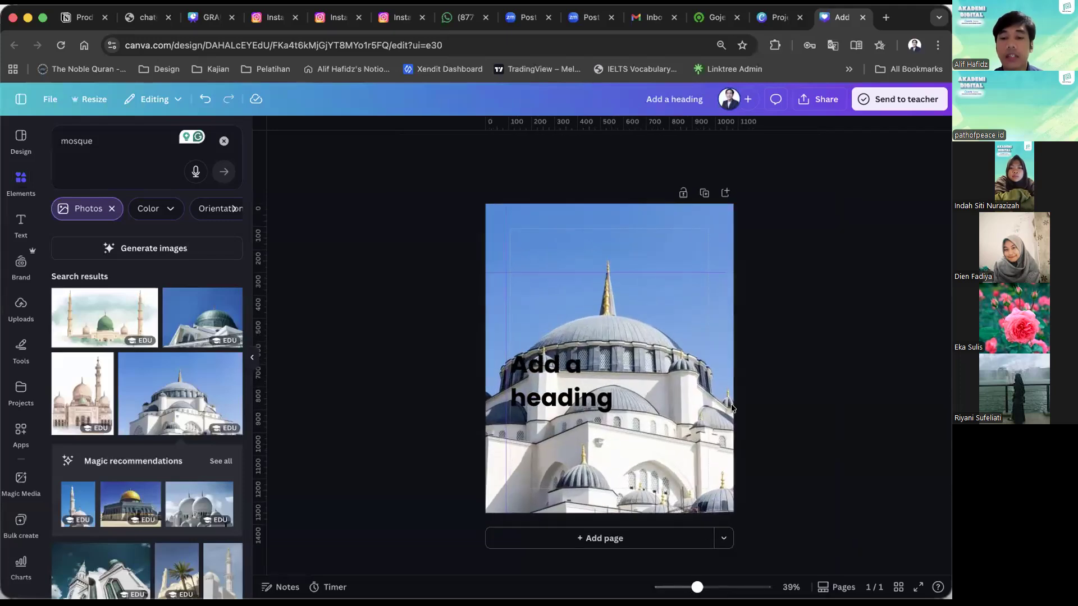
scroll(730, 403, up, 3)
scroll(730, 403, down, 2)
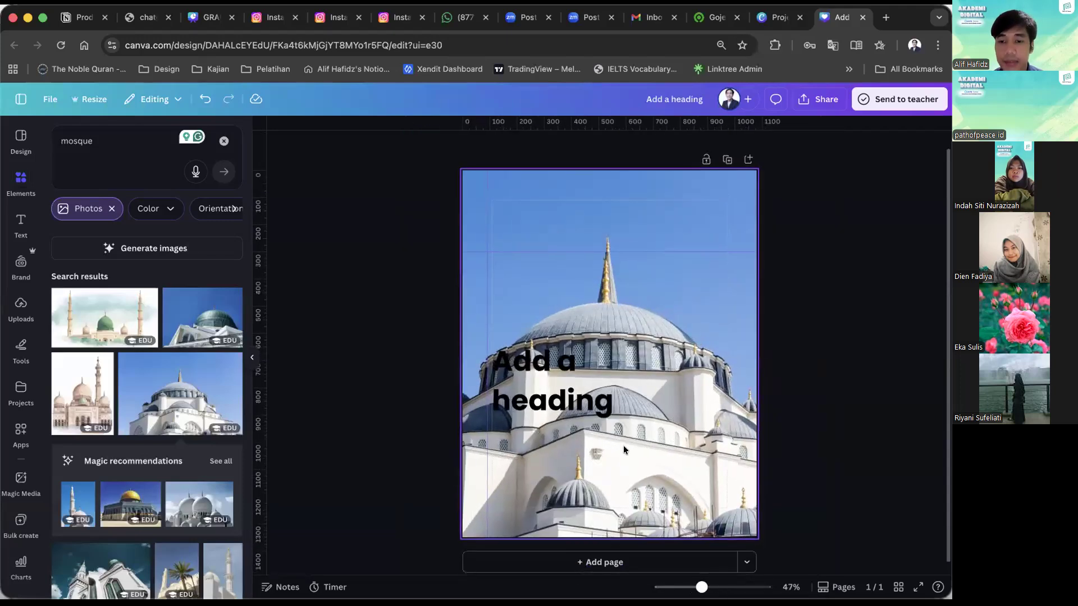
click(704, 419)
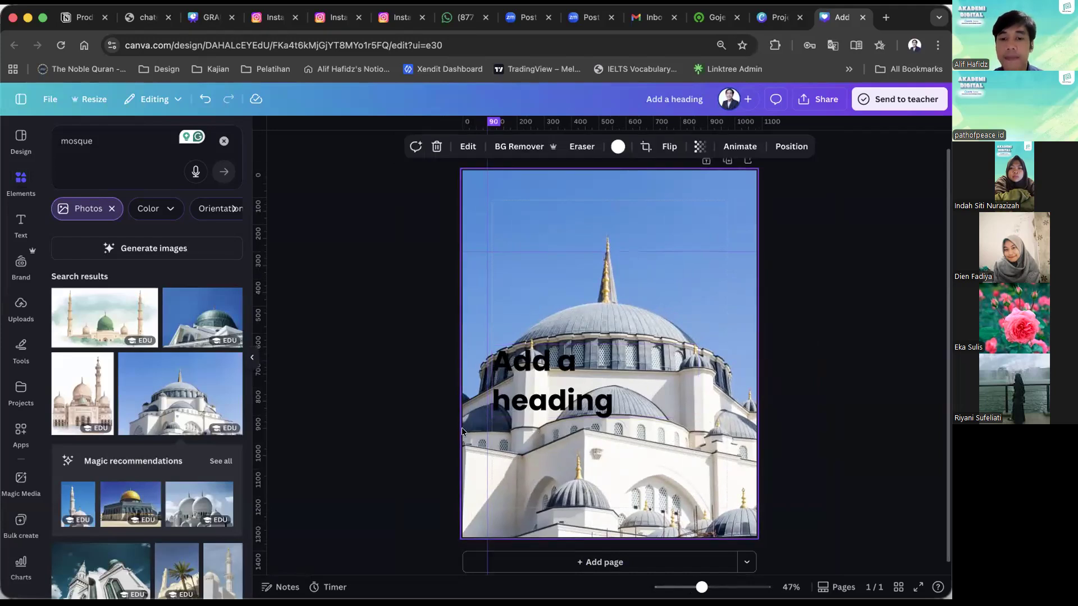
click(448, 431)
click(514, 465)
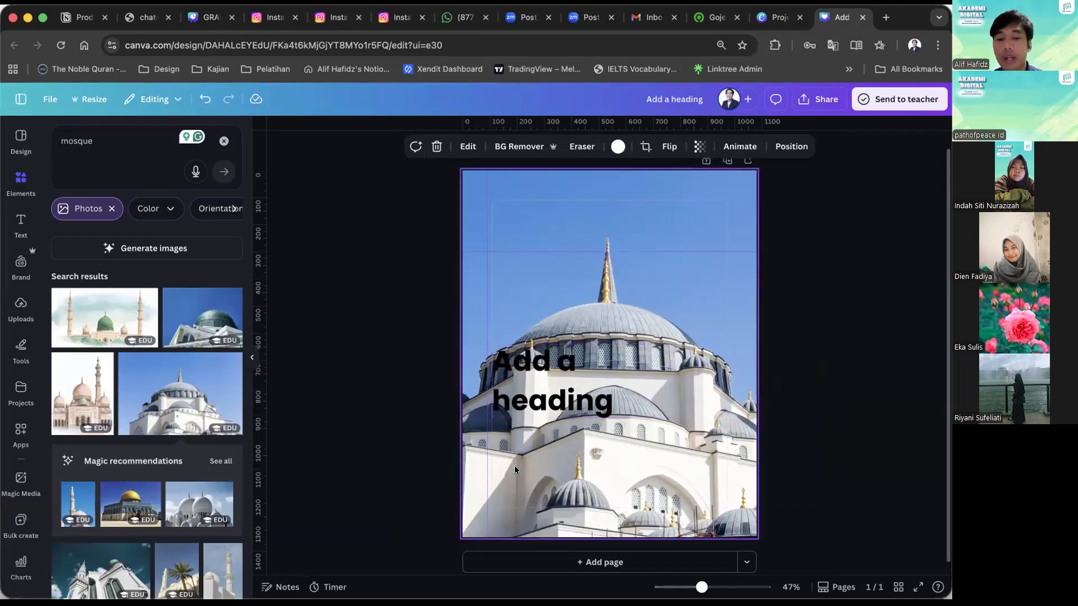
click(449, 400)
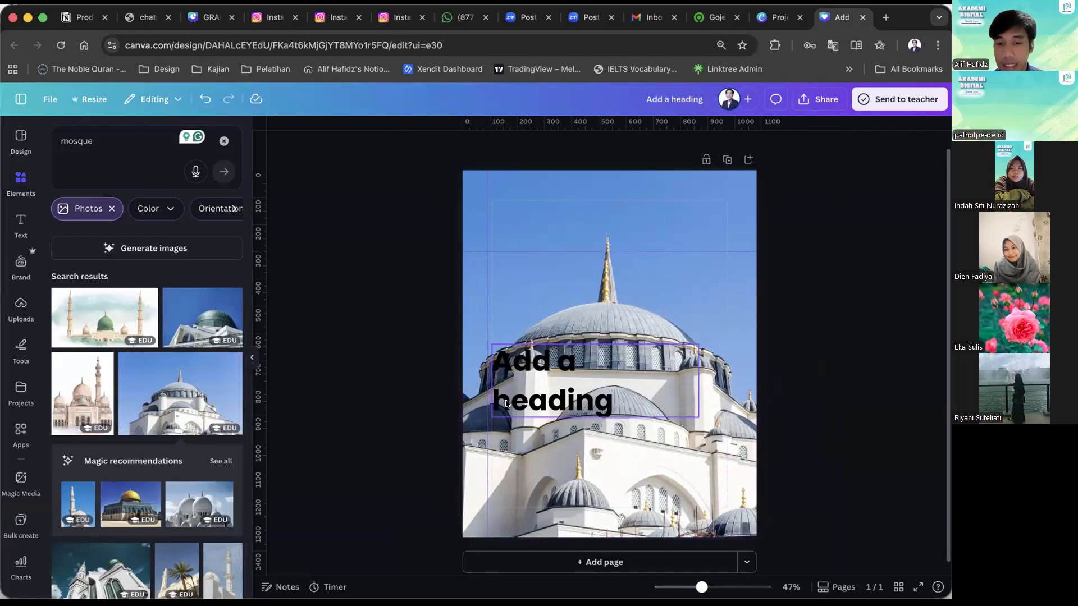
click(506, 403)
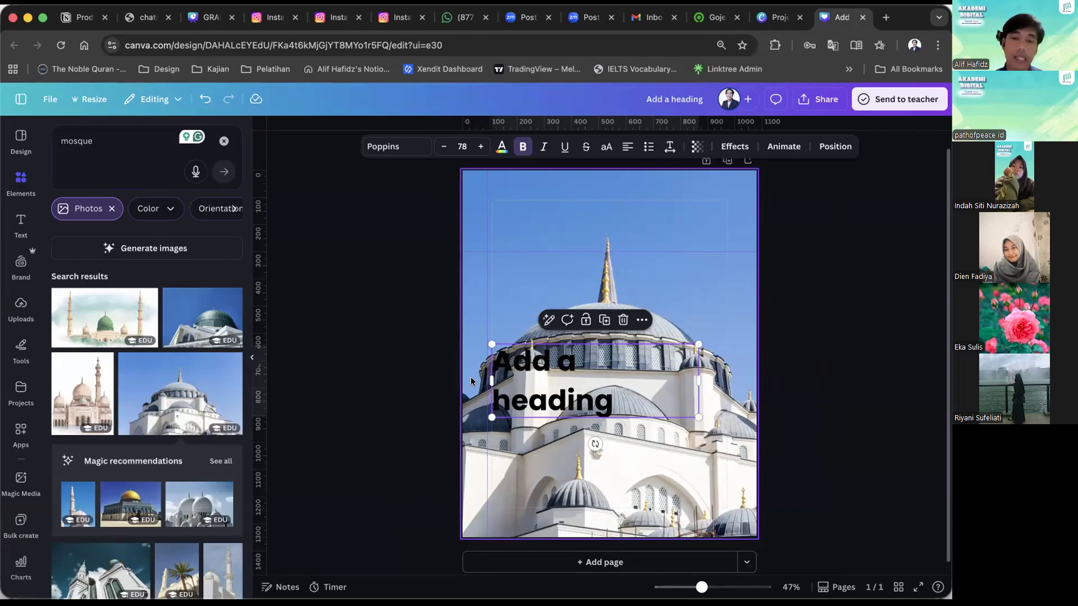
click(416, 363)
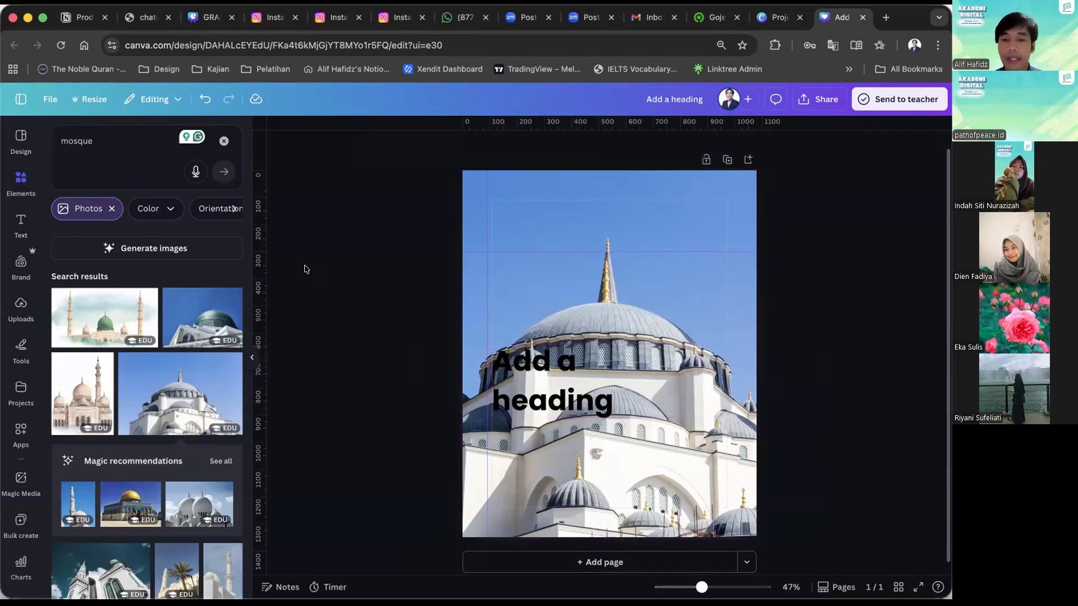
Clear the mosque element search and move the heading slightly further down over the background photo.
click(223, 141)
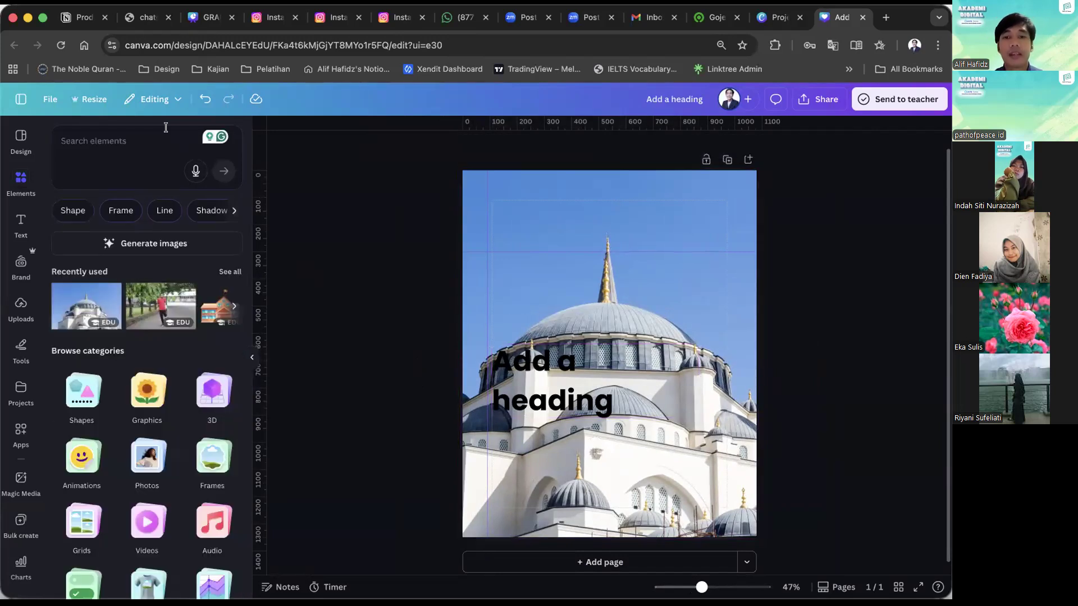
click(166, 127)
drag(629, 393, 597, 396)
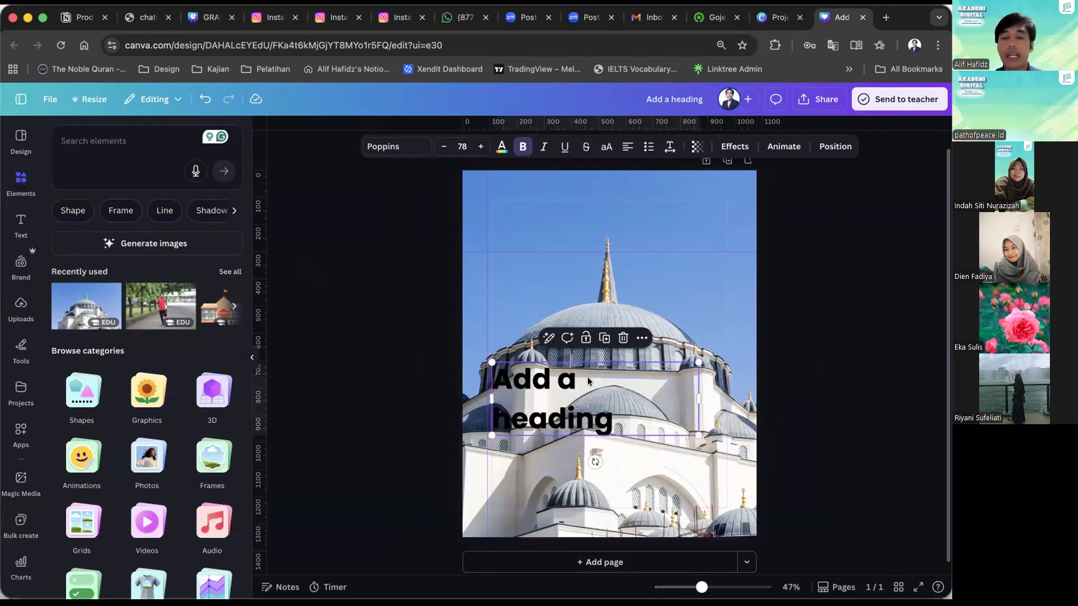
Try a different transparency on the mosque background photo and restore it to 100.
click(573, 308)
click(699, 147)
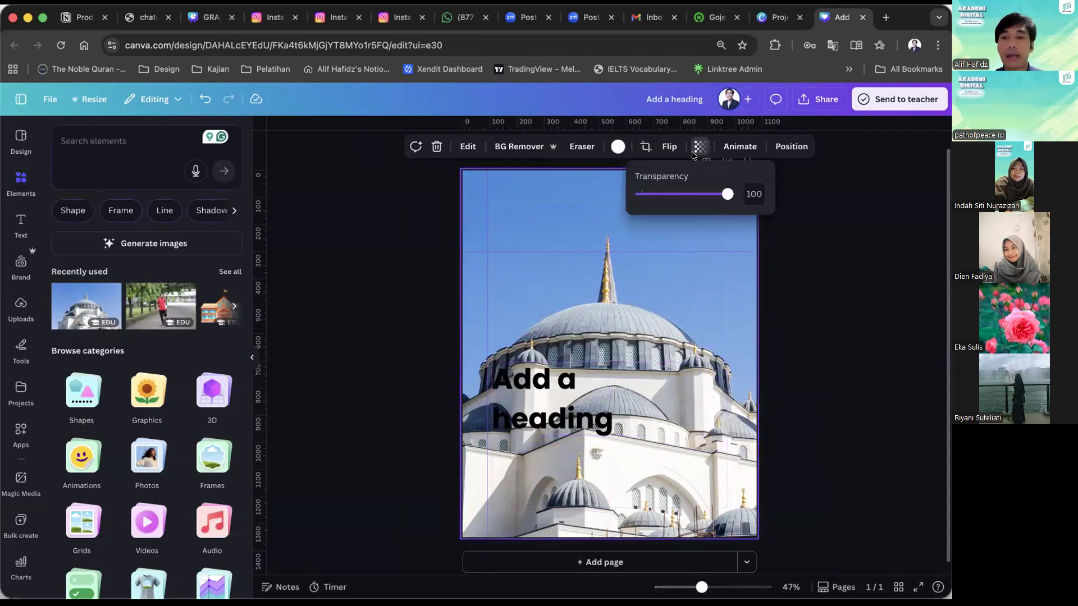
drag(685, 199, 729, 194)
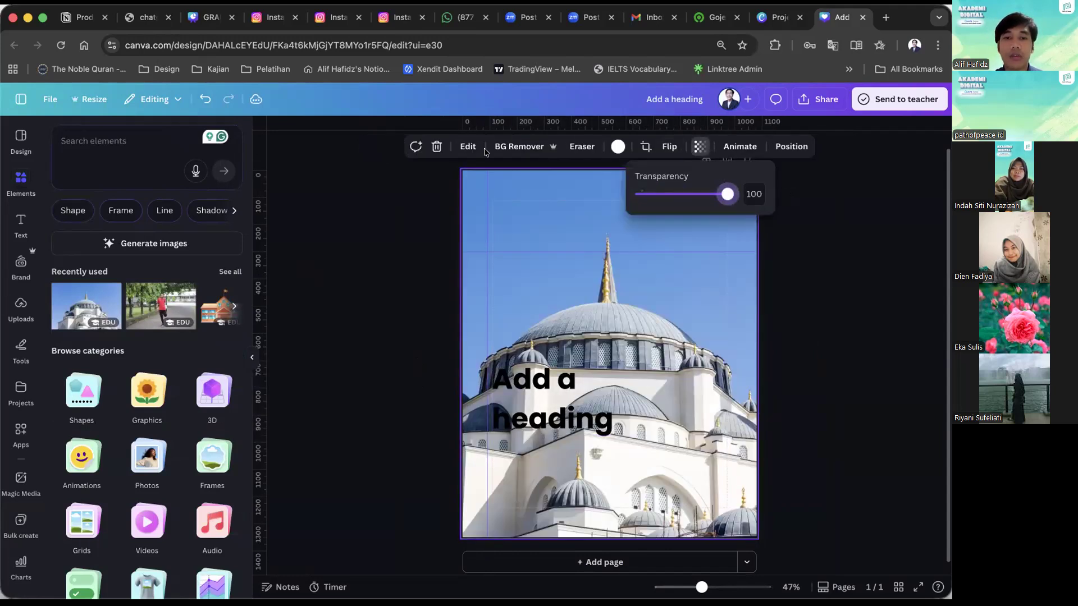
click(505, 191)
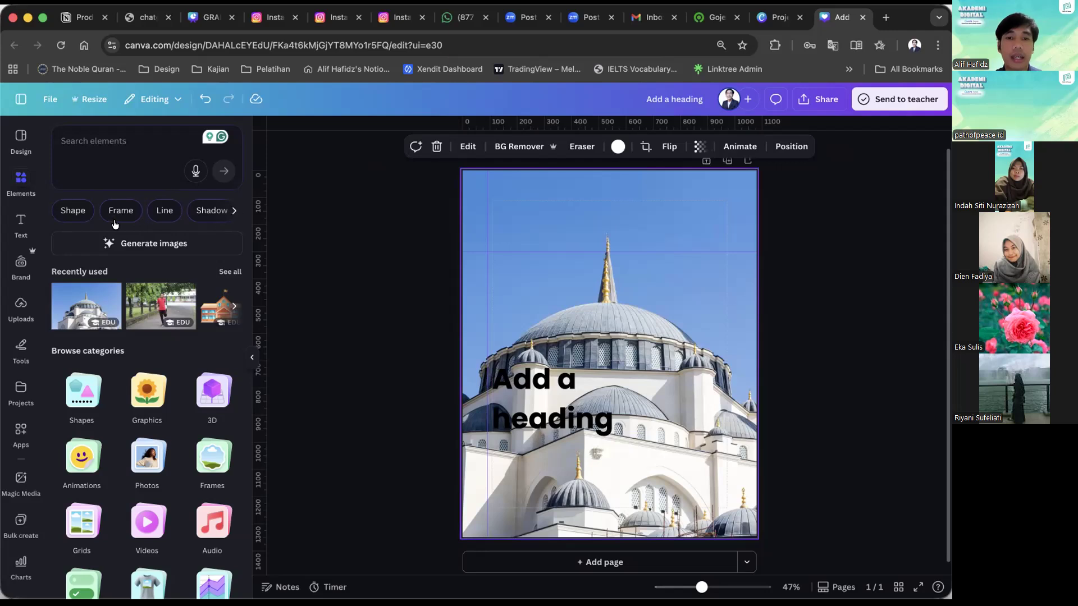
Try turning the mosque background photo grayscale by setting its saturation to -100, and undo the adjustment.
double_click(464, 177)
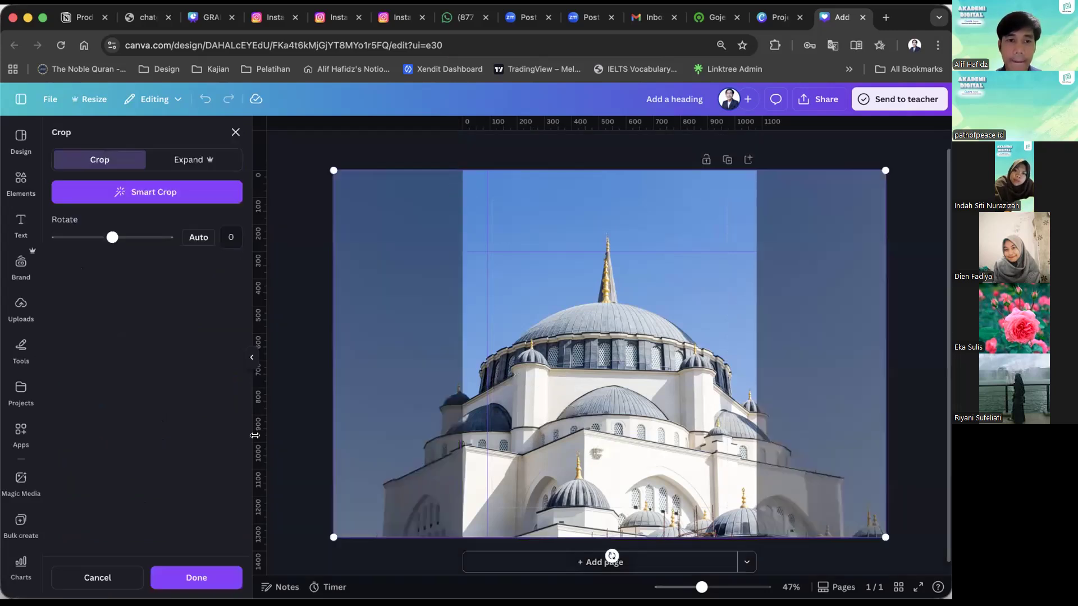
click(223, 577)
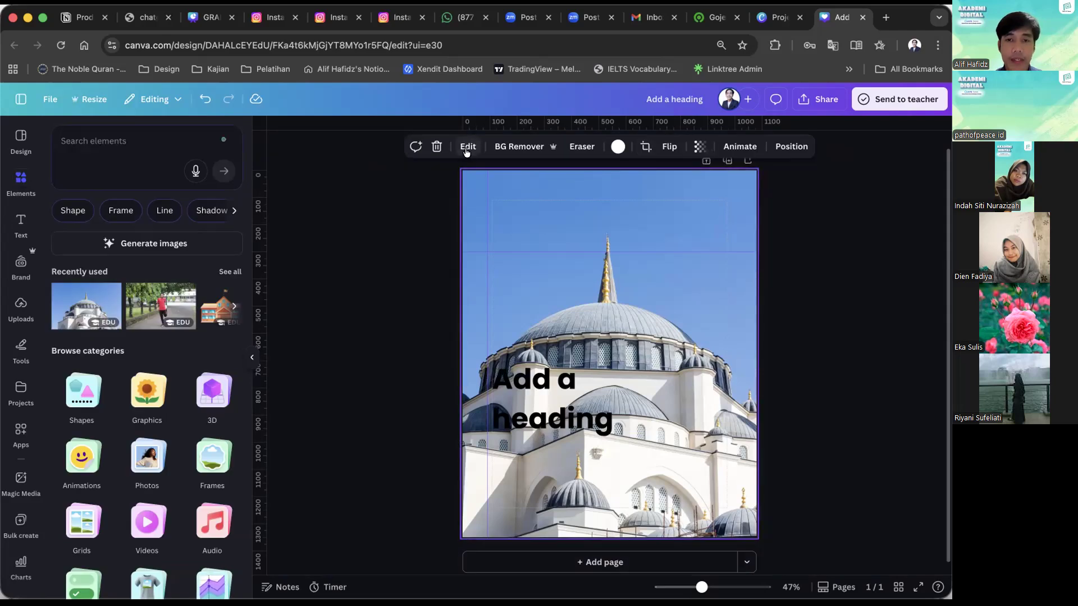
click(187, 223)
scroll(215, 368, down, 2)
scroll(215, 367, down, 6)
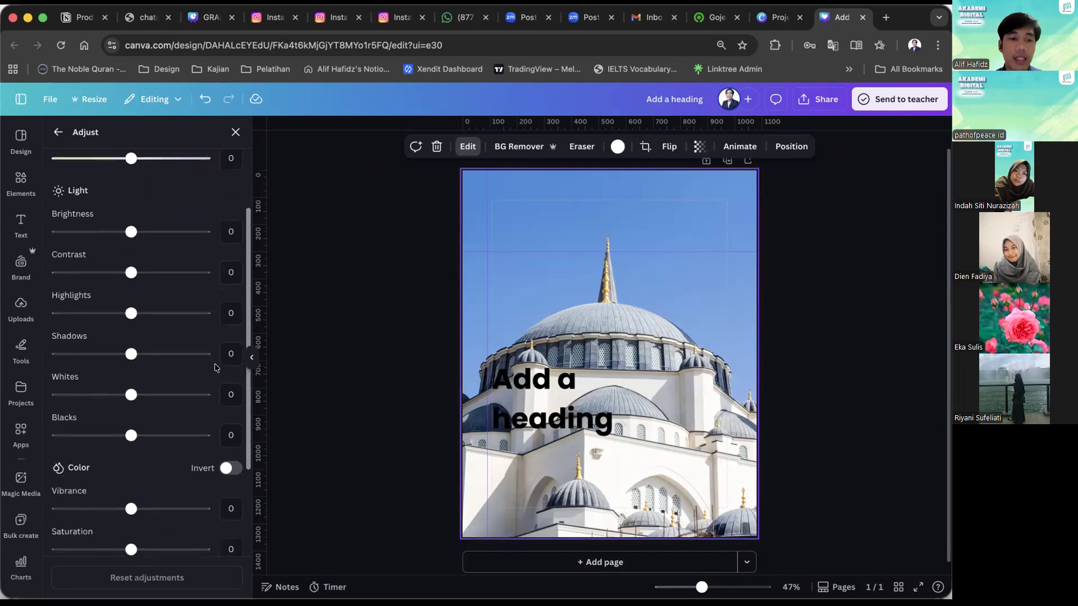
scroll(215, 368, down, 1)
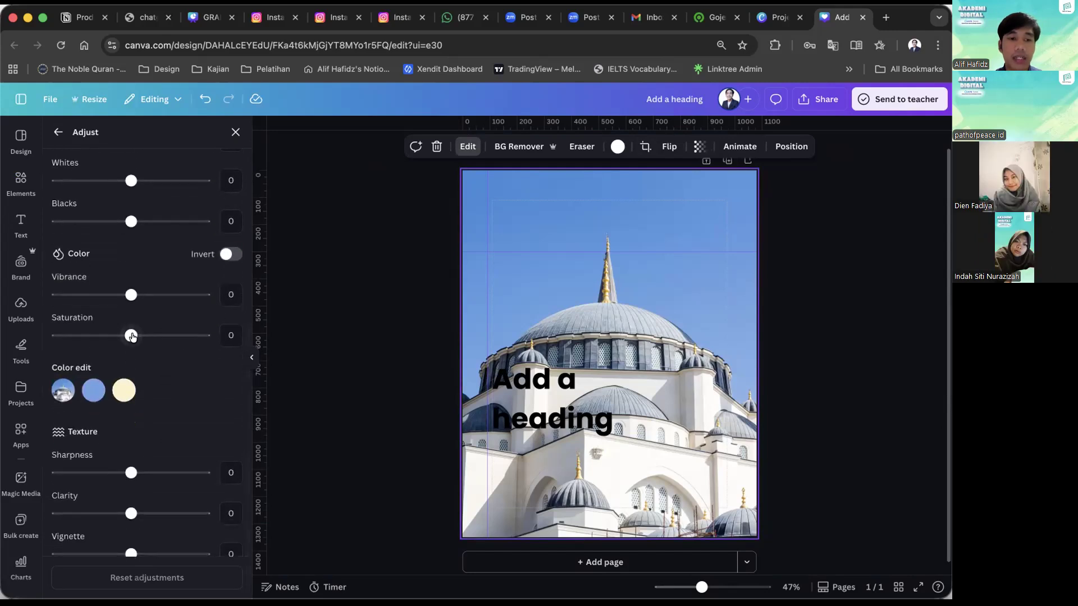
drag(84, 335, 17, 331)
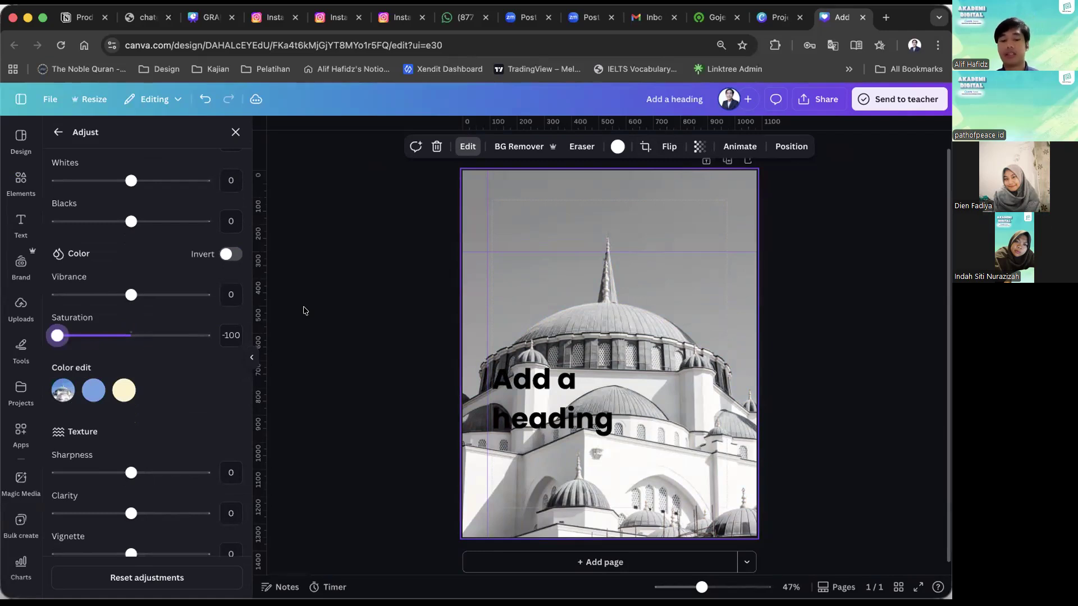
click(303, 310)
key(ctrl+z)
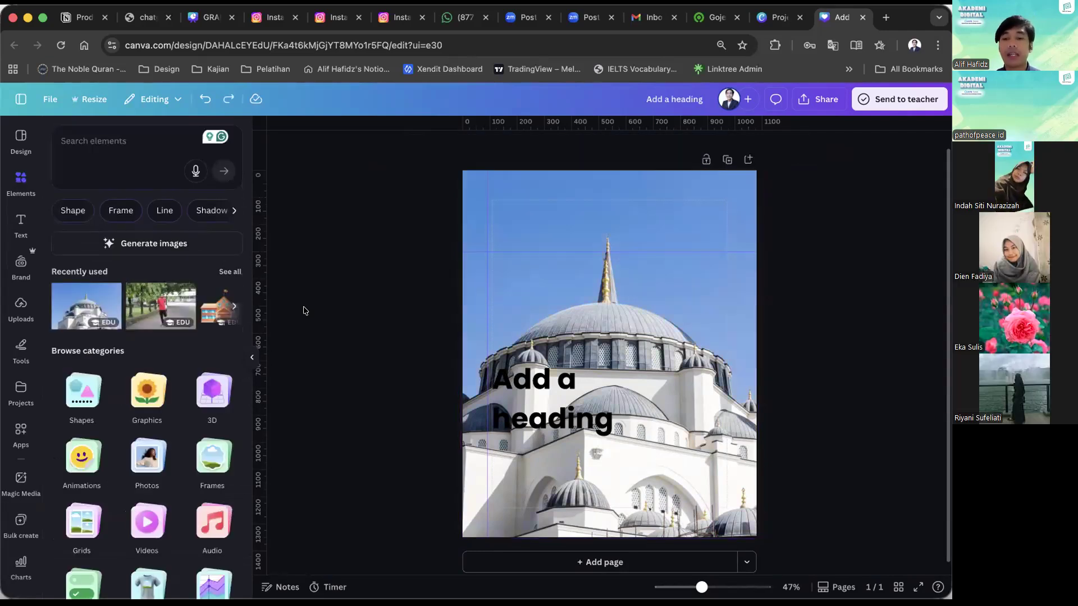
Search the elements for "gradation white" and add the third graphic, a vertical gray-to-white gradation, to the page.
click(159, 138)
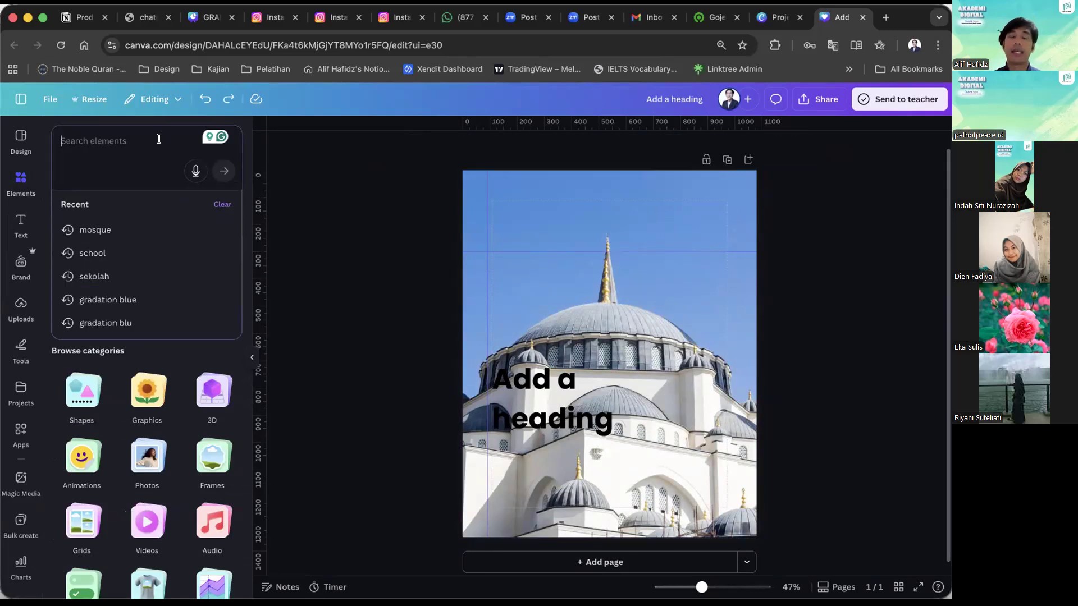
text(grada)
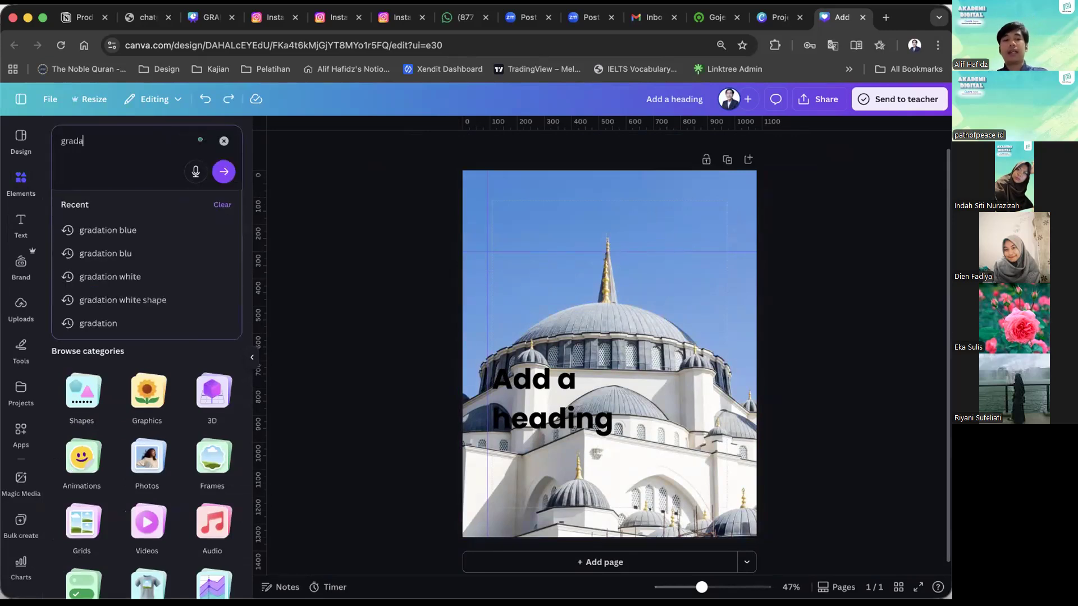
text(tion white)
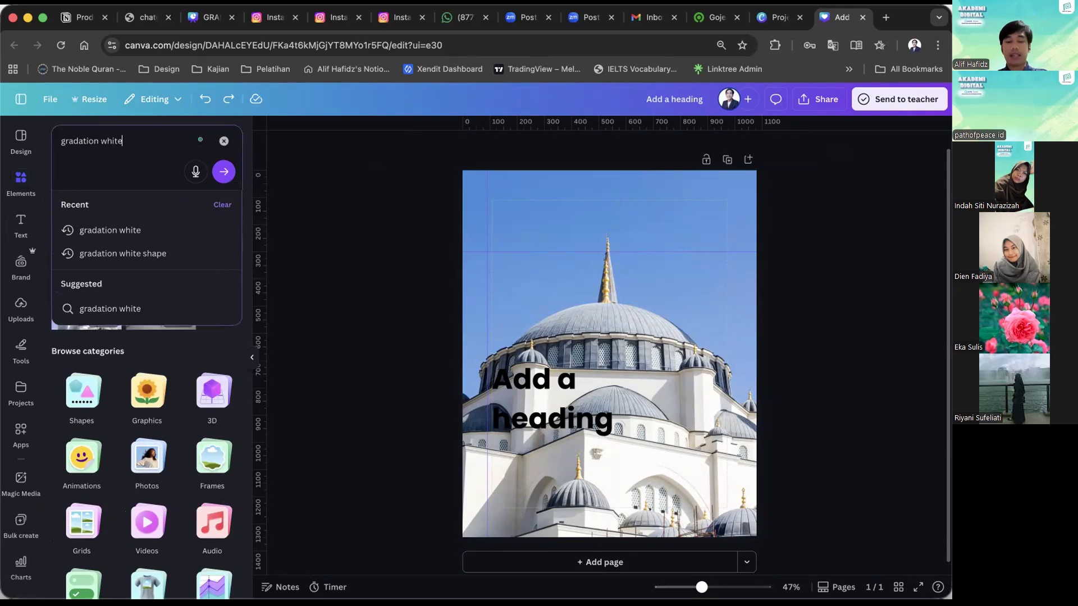
key(Return)
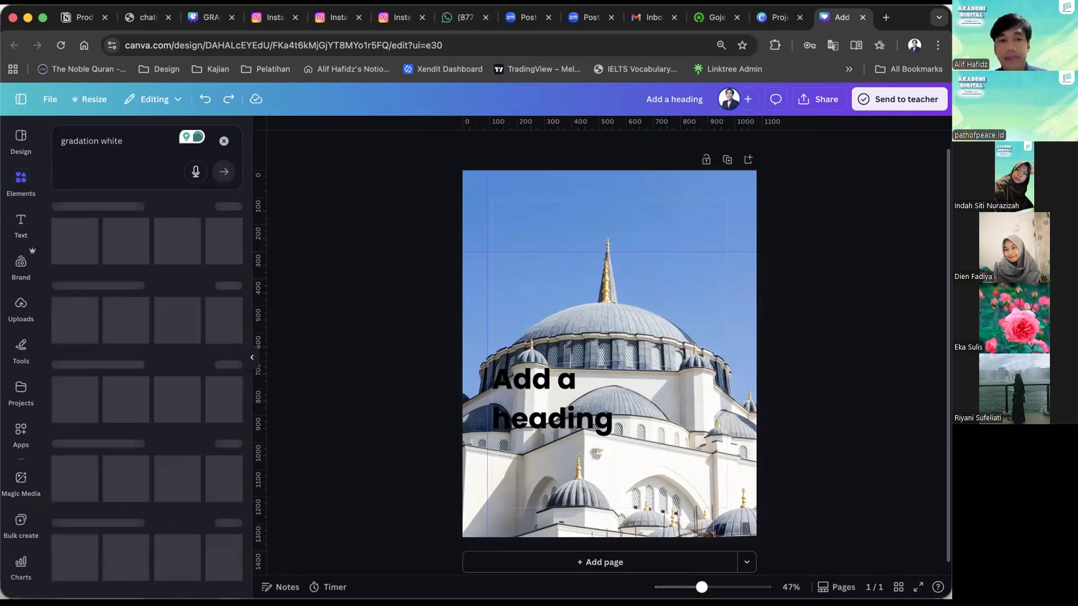
click(181, 308)
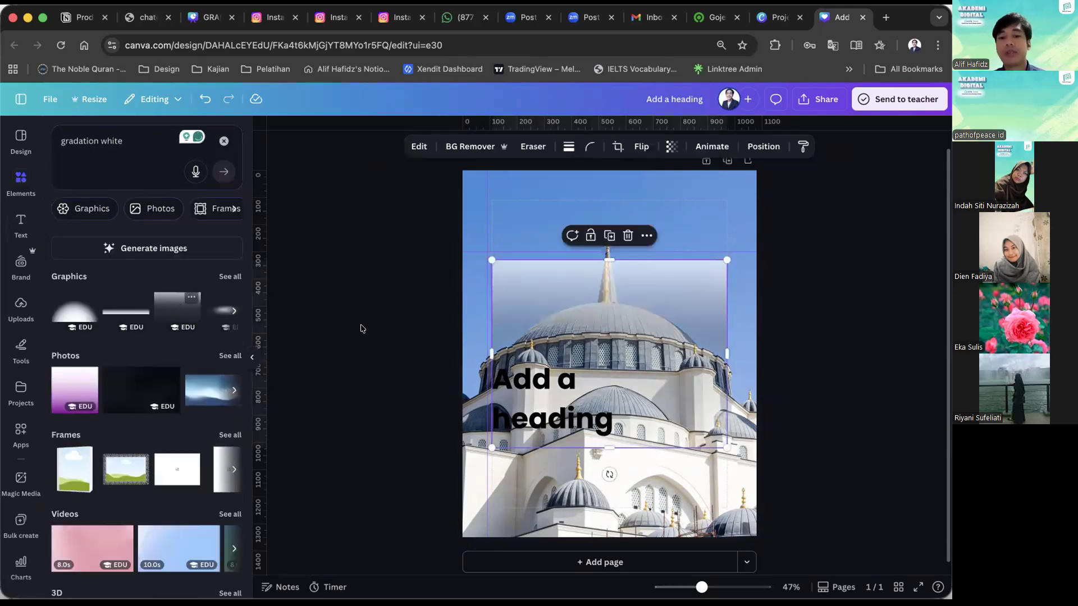
Rotate the added gradation 180 degrees, enlarge it beyond the page width and place it over the lower part of the photo.
drag(609, 474, 598, 250)
drag(723, 255, 875, 133)
drag(787, 283, 726, 399)
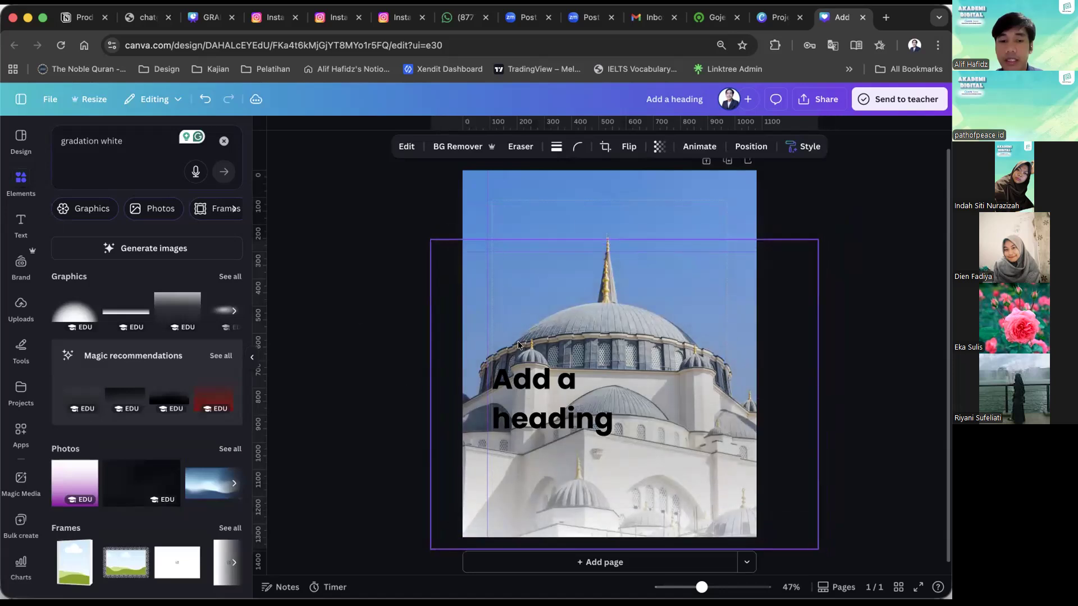
Add the horizontal white gradation from the full graphics results and rotate it 90 degrees so its white side faces down.
click(234, 281)
scroll(104, 368, down, 2)
click(103, 368)
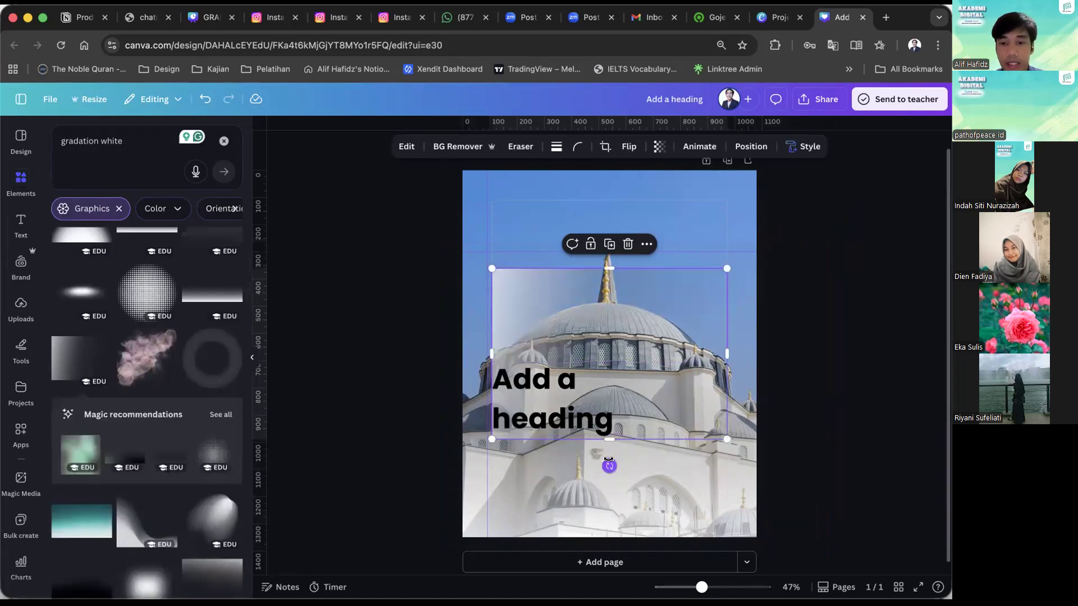
drag(703, 437, 726, 350)
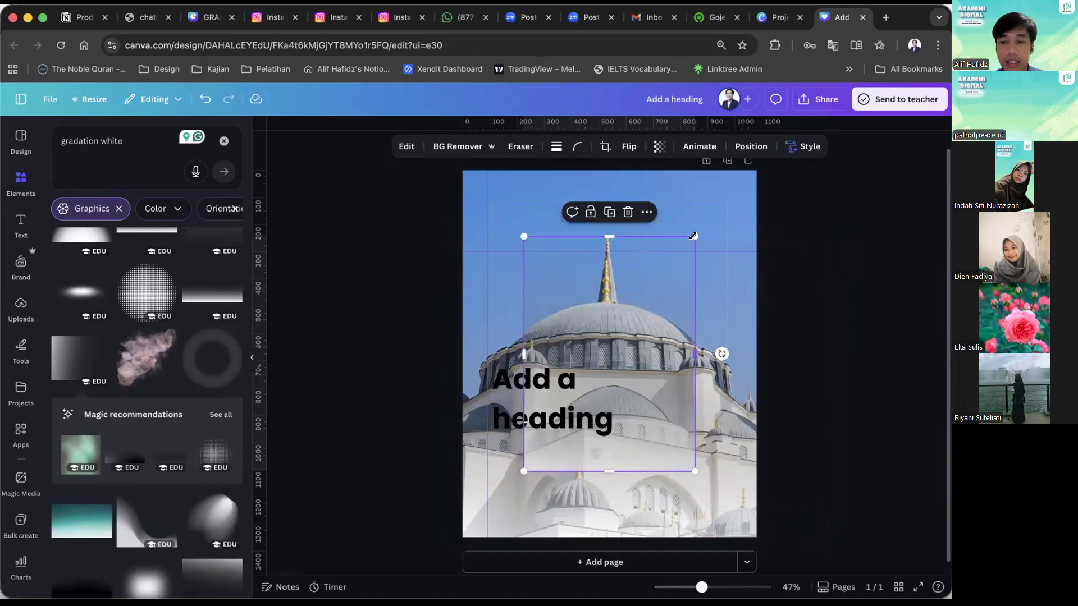
Enlarge the rotated gradation beyond the page edges and position it so it covers the whole mosque photo.
drag(693, 236, 796, 169)
drag(706, 375, 643, 440)
drag(729, 536, 830, 567)
drag(721, 463, 714, 394)
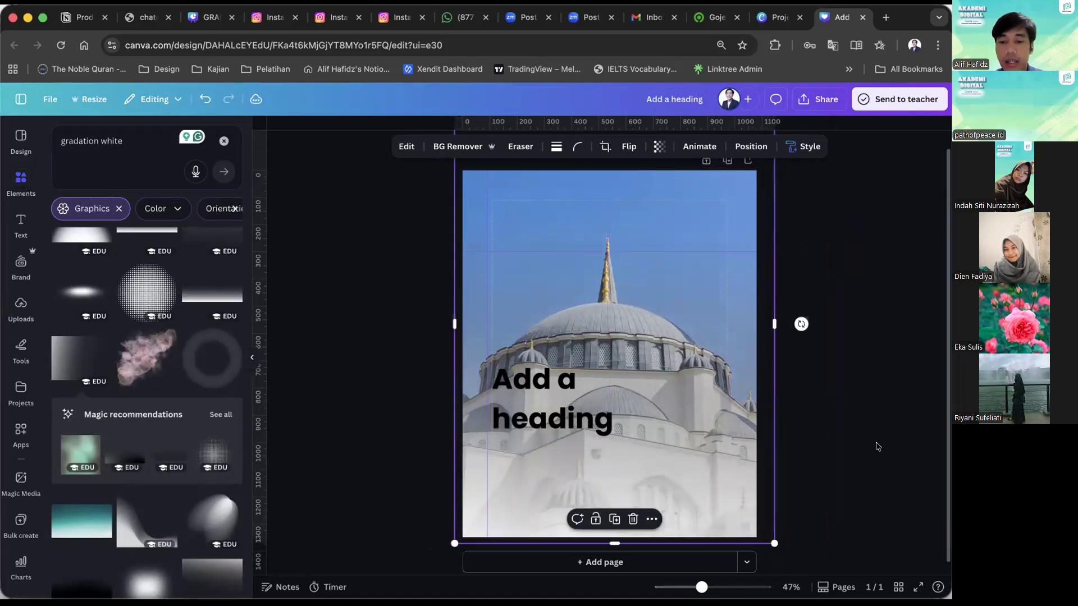
Select the wider gradation over the lower part of the page and send it to the back.
click(878, 446)
click(671, 486)
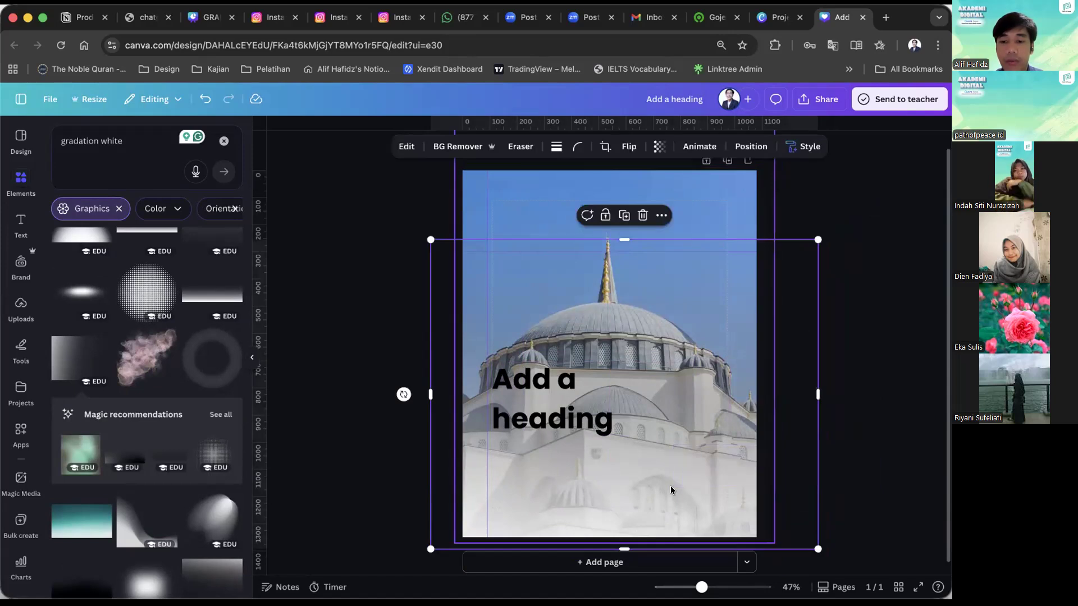
drag(670, 486, 699, 490)
right_click(699, 489)
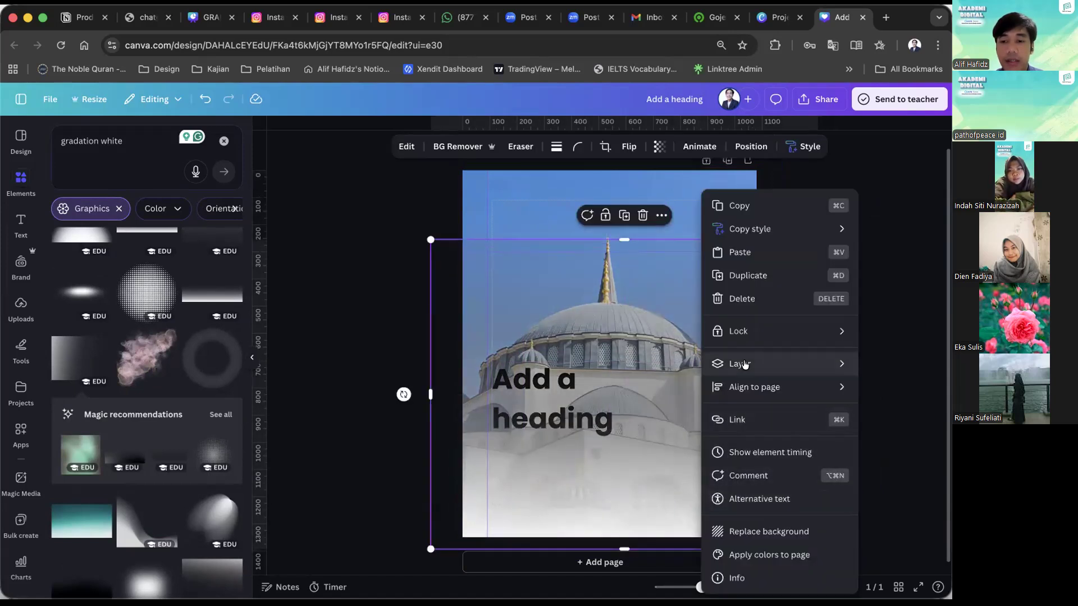
mouse_move(744, 364)
click(618, 431)
click(808, 410)
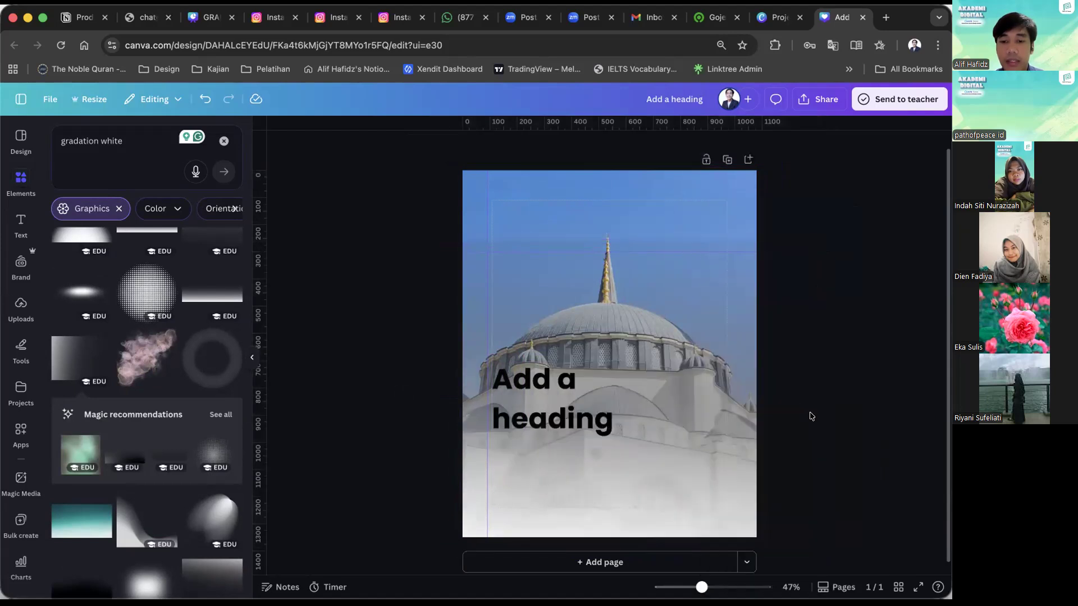
Center the tall gradation over the page and send it to the back, behind the heading.
right_click(808, 483)
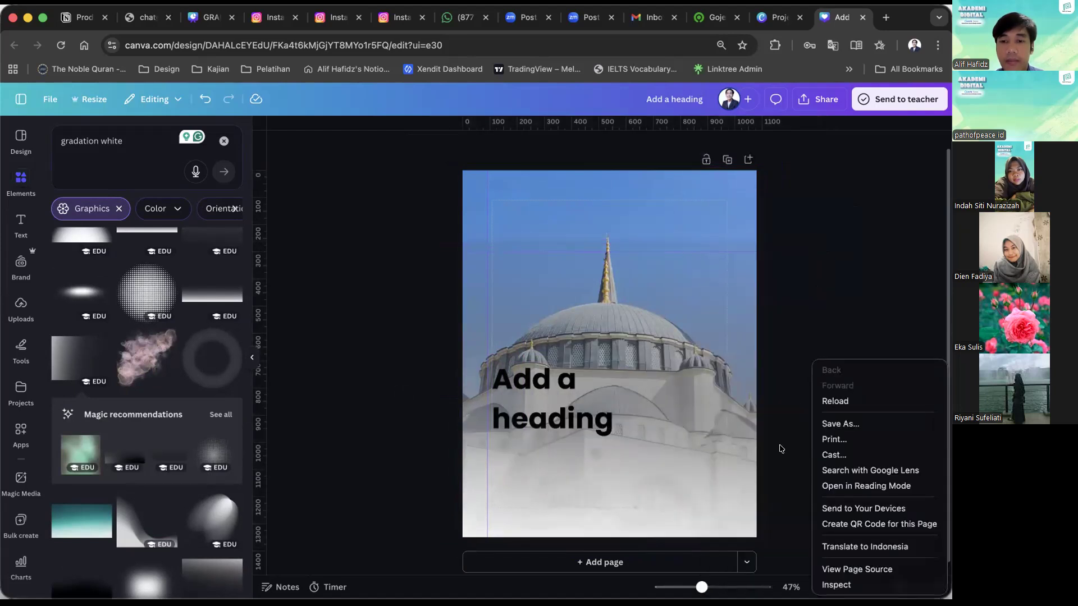
click(688, 321)
drag(688, 326, 555, 282)
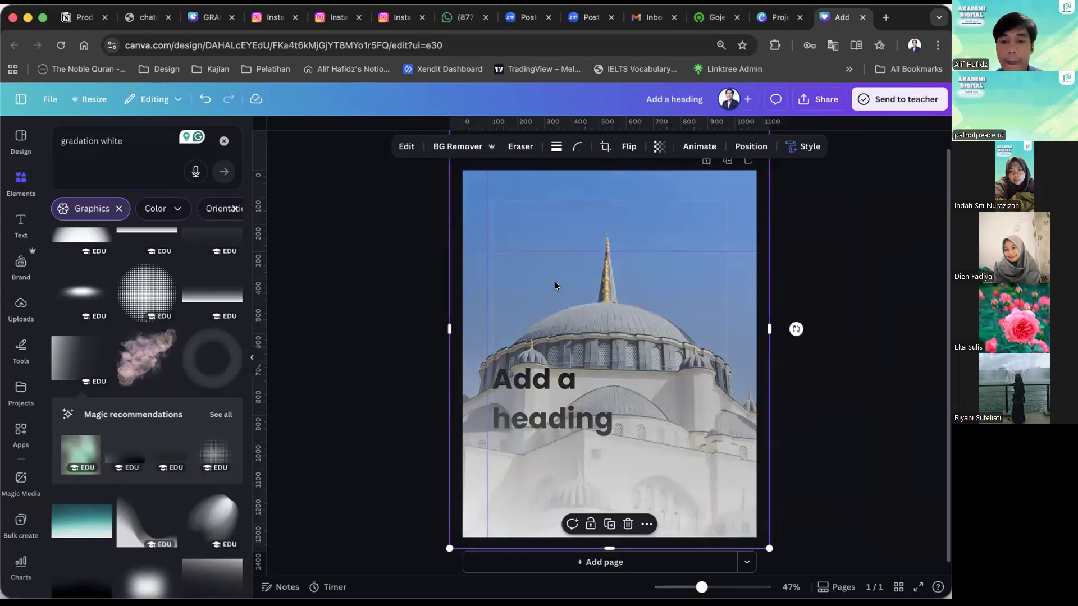
right_click(554, 282)
mouse_move(674, 364)
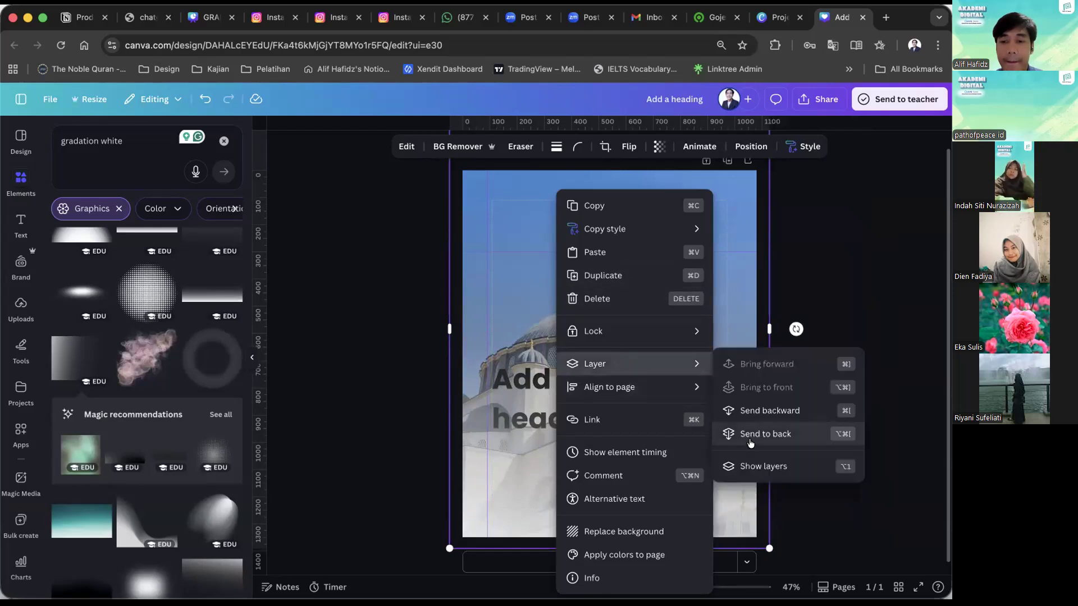
click(750, 434)
click(842, 440)
Examine the gradation's layer order options and its stacking relative to the heading.
click(660, 304)
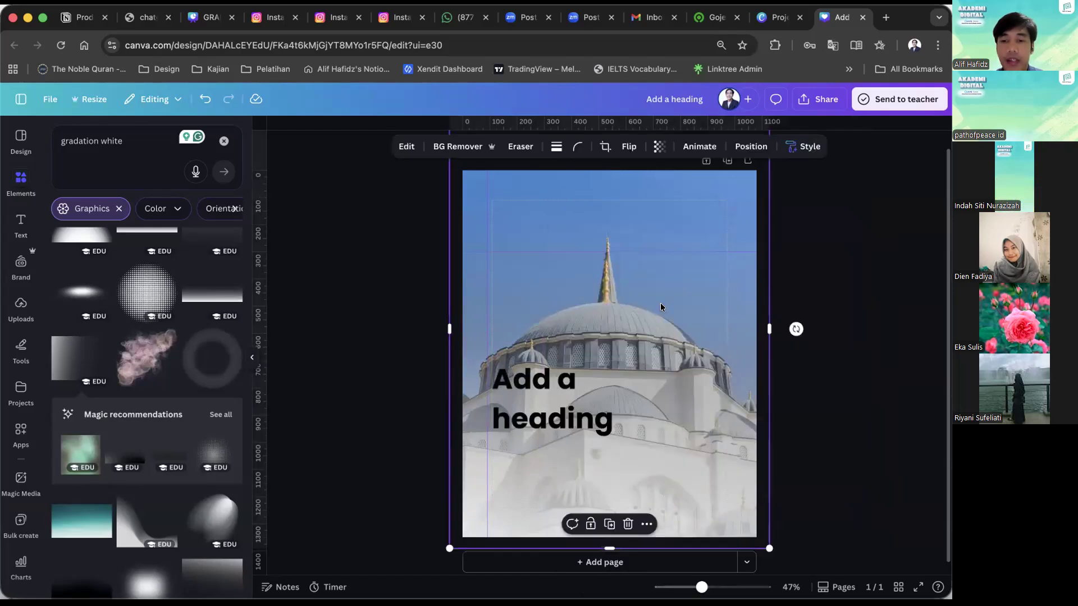
right_click(664, 191)
mouse_move(701, 364)
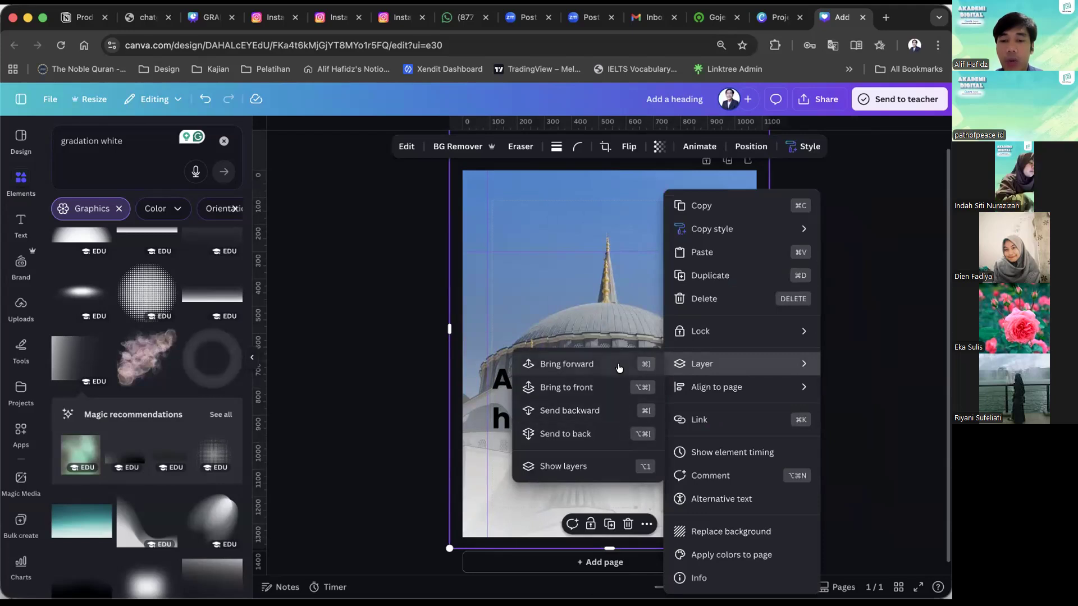
click(394, 360)
click(649, 373)
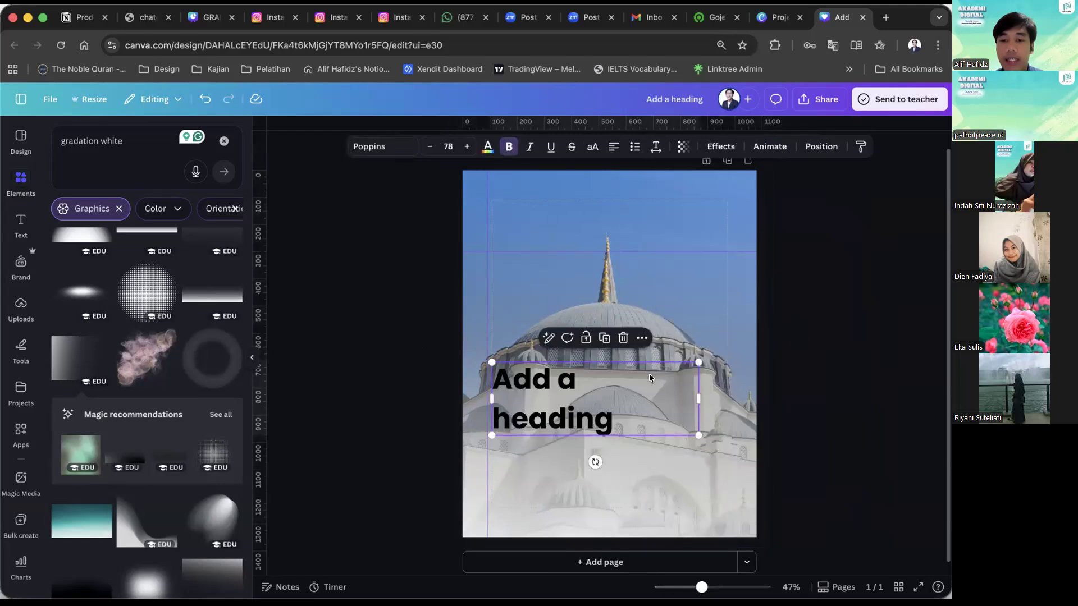
click(676, 308)
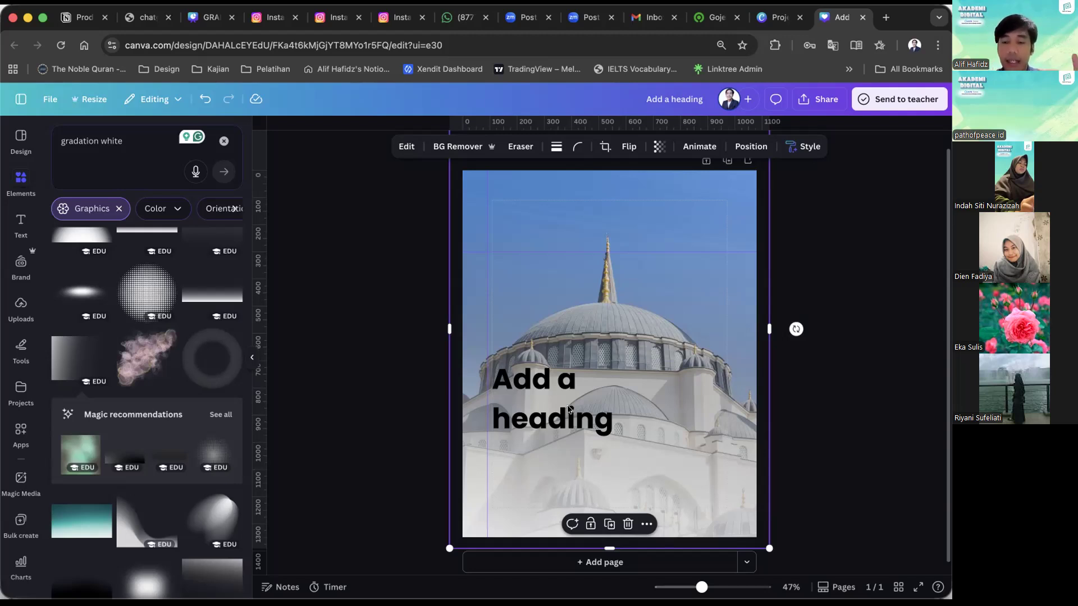
key(Escape)
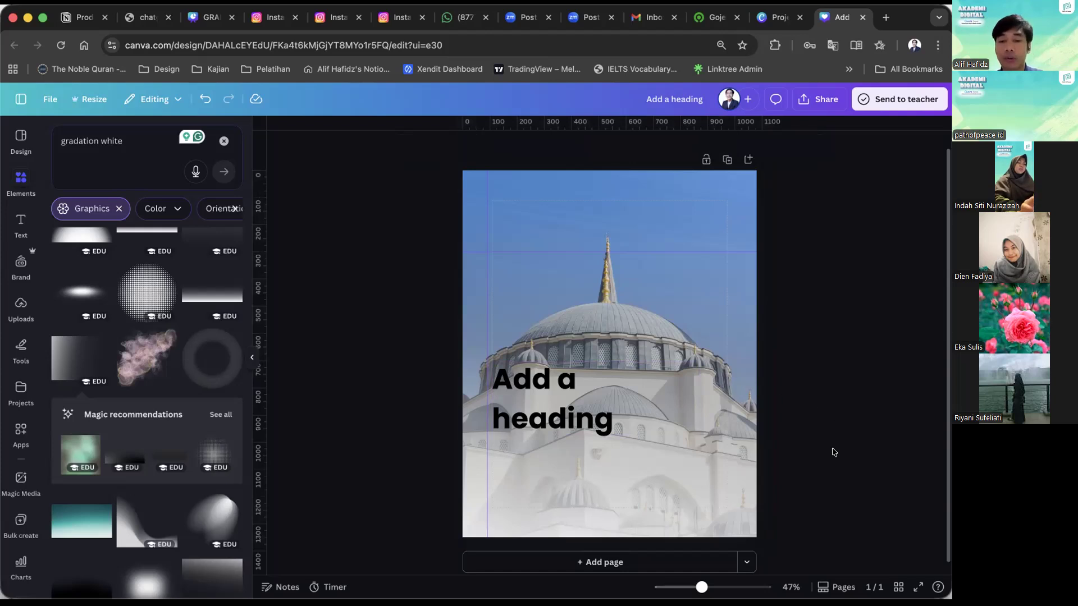
Bring the gradation to the front so it overlays the heading.
click(609, 483)
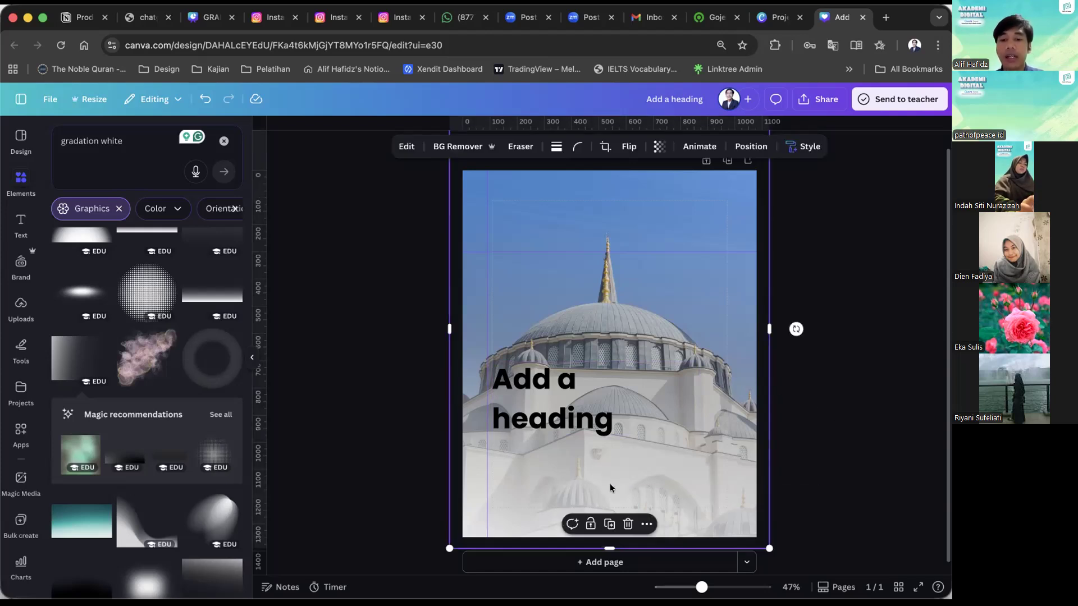
right_click(611, 490)
mouse_move(724, 364)
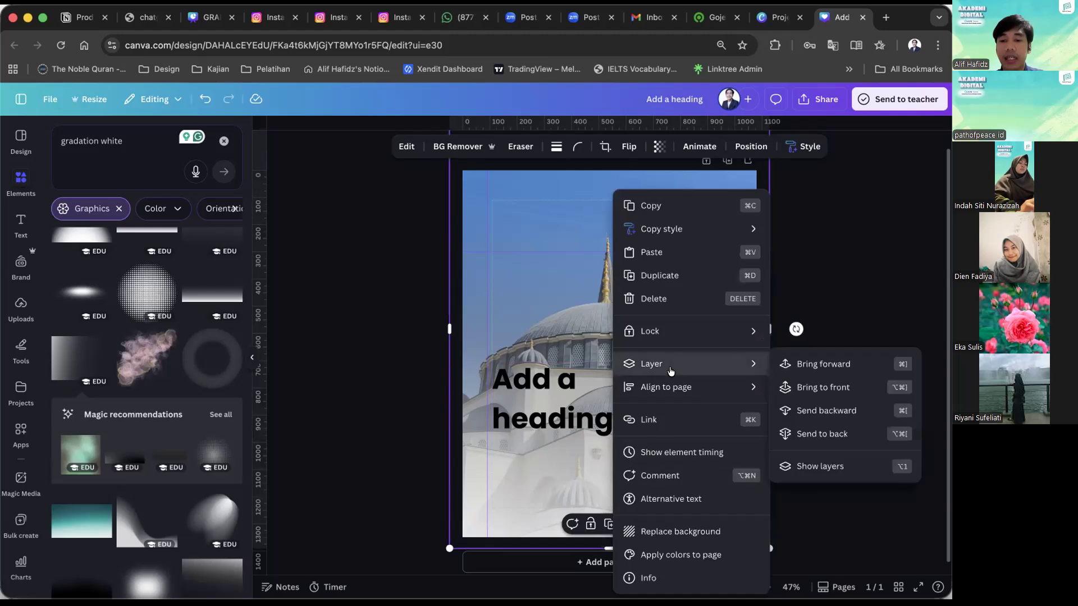
click(797, 387)
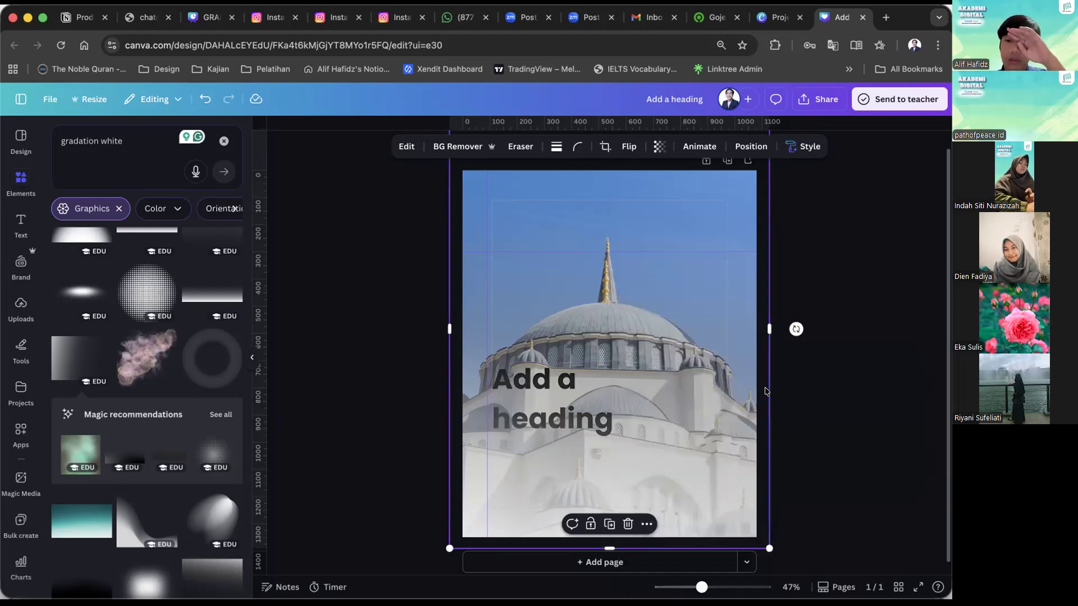
key(Escape)
Try moving the gradation upward over the heading, and undo the move.
drag(380, 465, 534, 420)
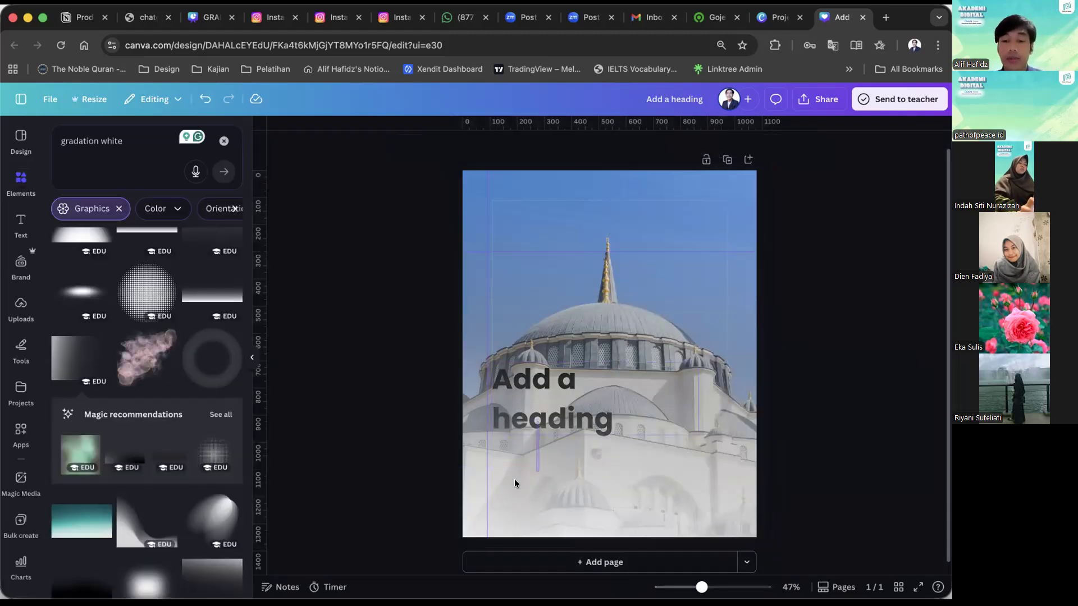
drag(514, 480, 517, 392)
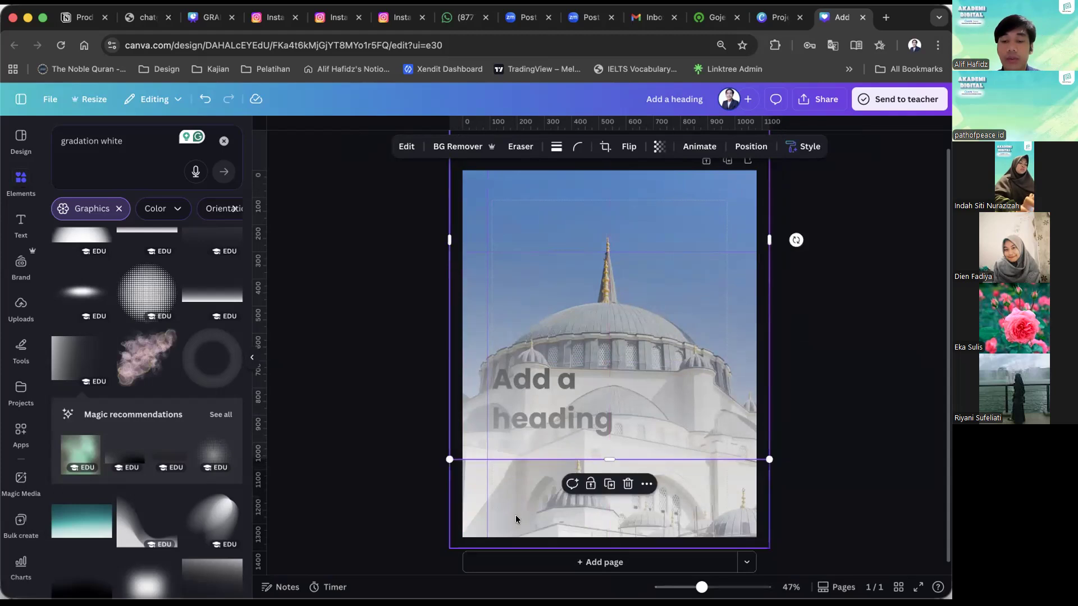
click(517, 504)
drag(516, 510, 491, 421)
click(382, 432)
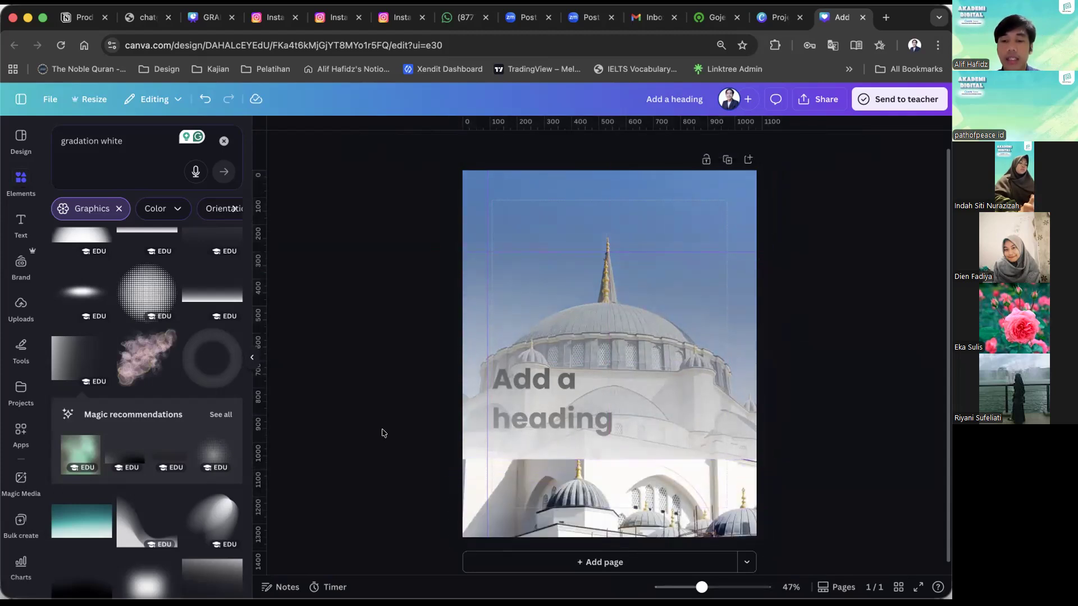
key(ctrl+z)
key(ctrl+shift+z)
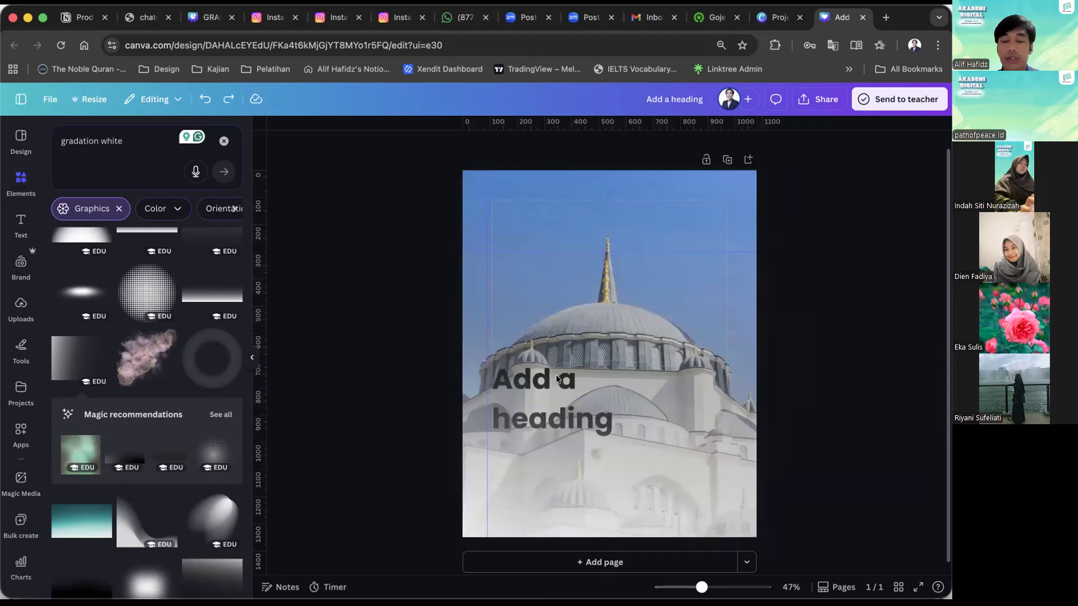
Move the heading down to the left margin guide over the whitened area and recolor it a default dark blue by searching "blue".
click(552, 385)
drag(545, 452, 540, 520)
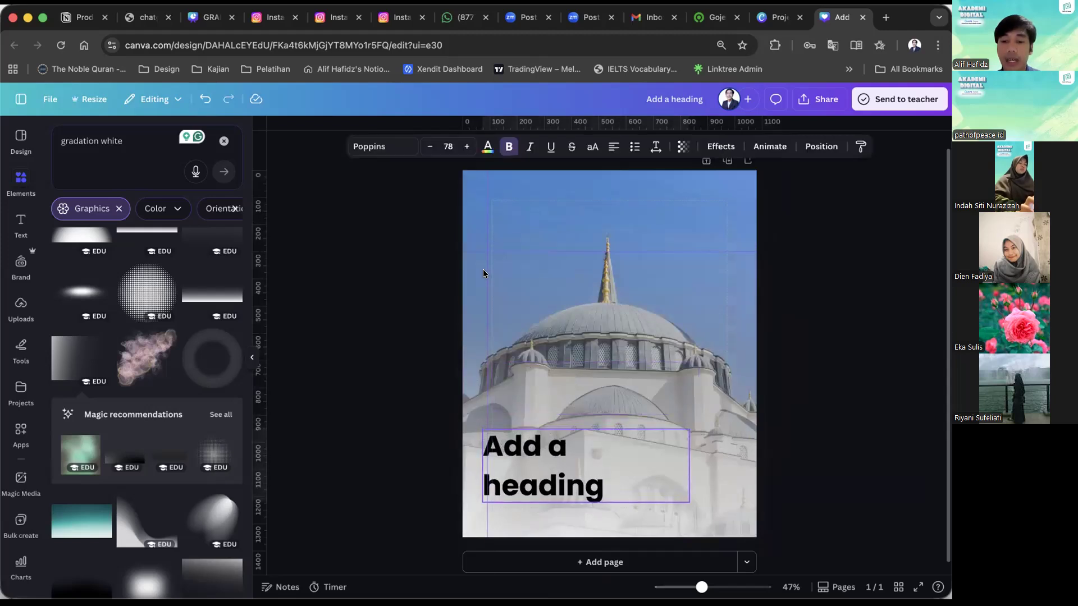
click(486, 149)
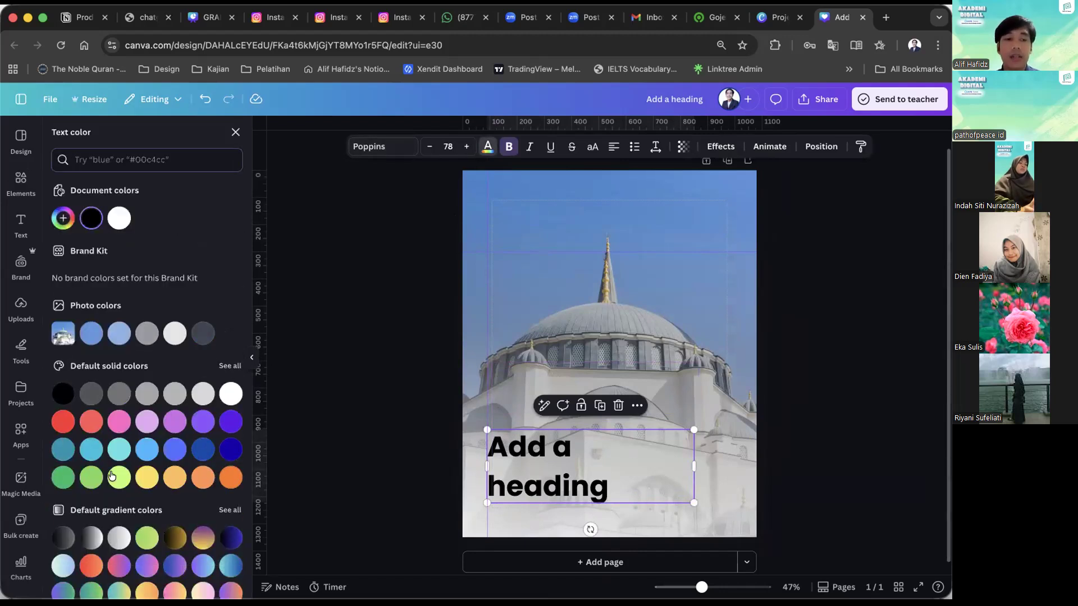
scroll(139, 464, down, 1)
scroll(94, 258, up, 1)
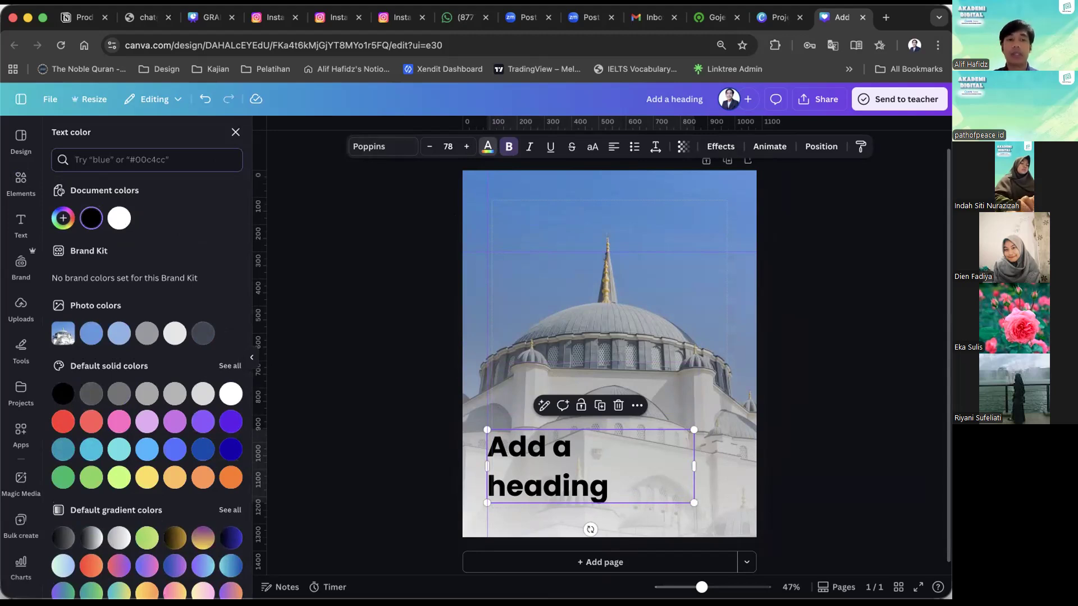
text(blue)
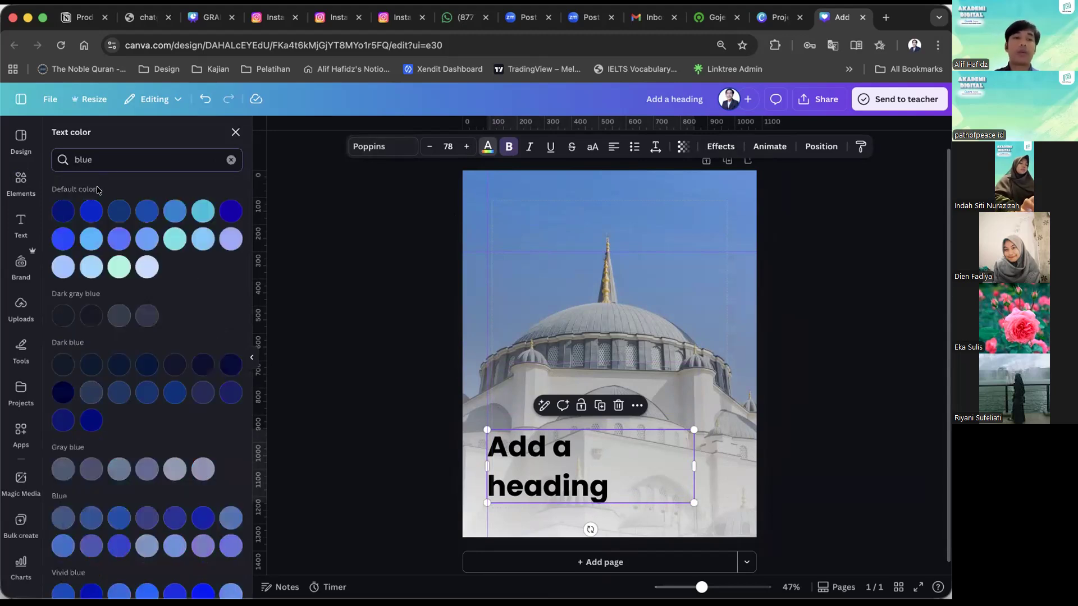
click(155, 219)
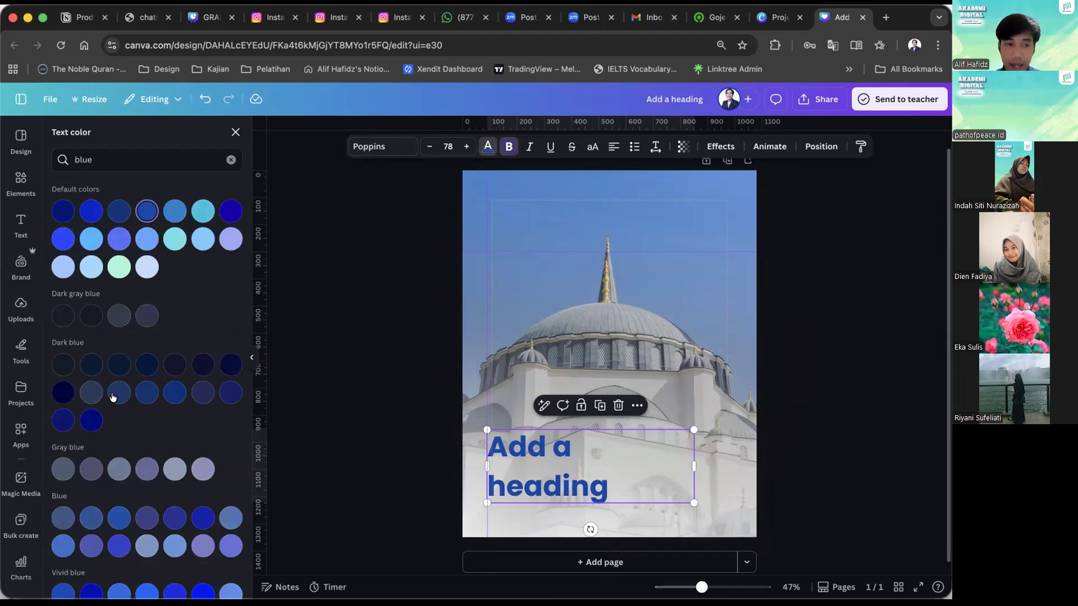
Change the heading's text color to the third swatch of the vivid blue group.
scroll(113, 393, down, 4)
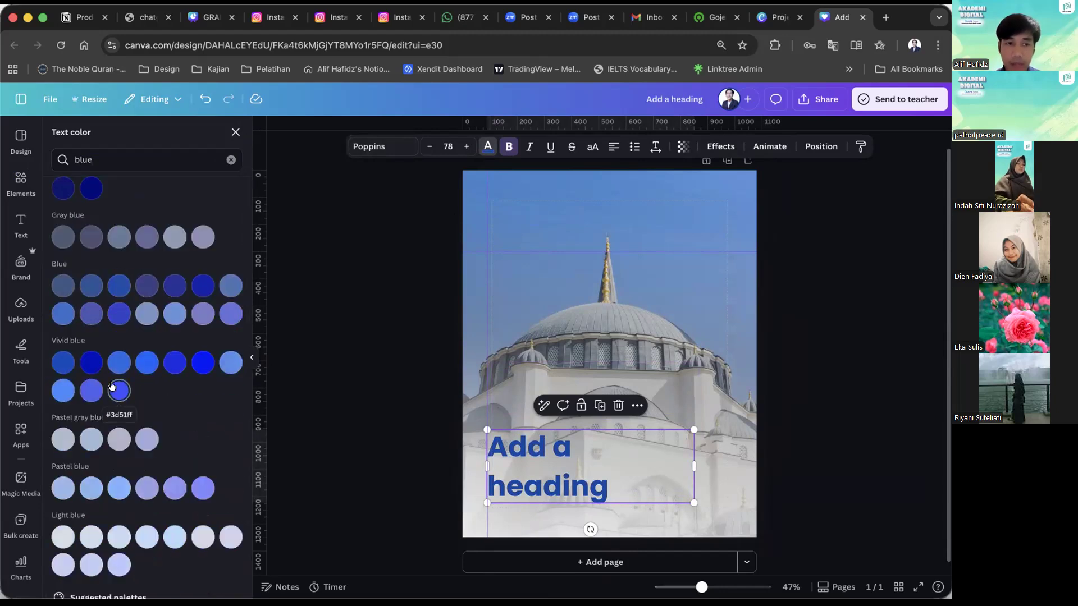
scroll(101, 366, down, 2)
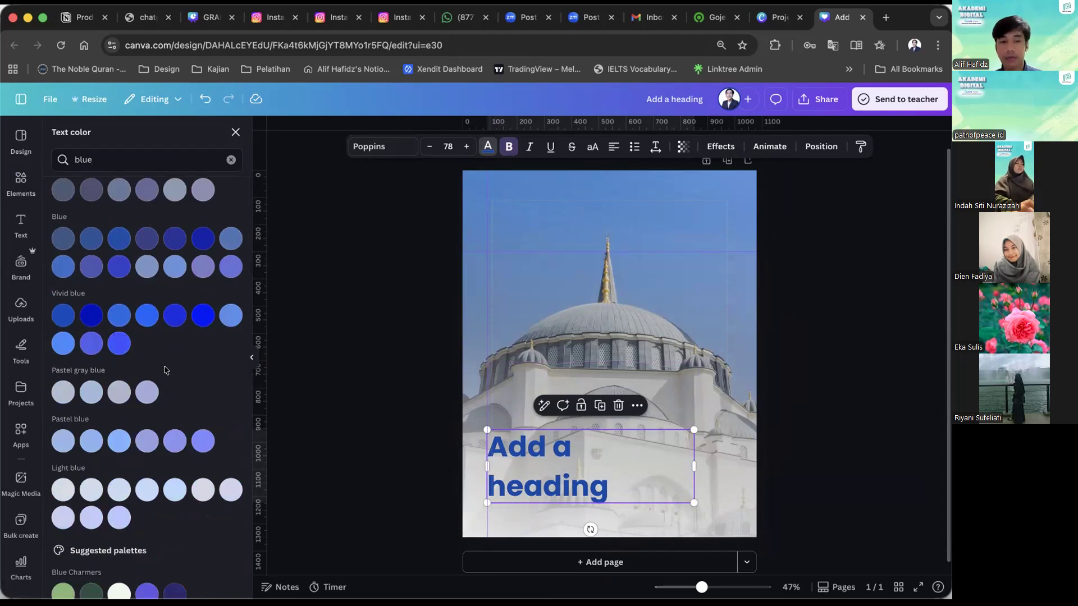
click(119, 315)
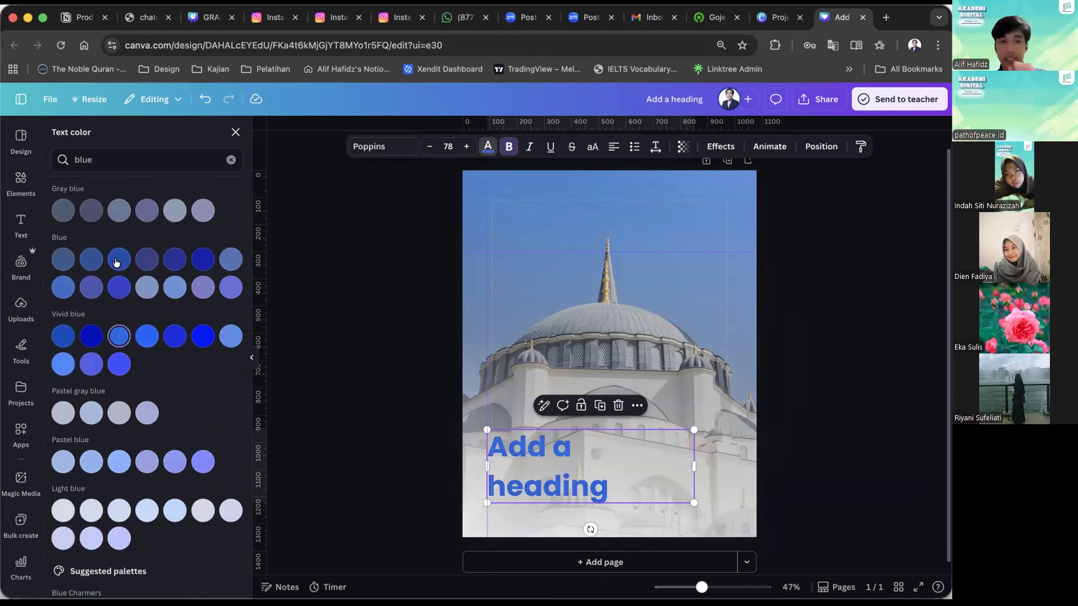
Try several of the default blue swatches on the heading, finishing with the dark blue #1800AD.
scroll(138, 352, up, 3)
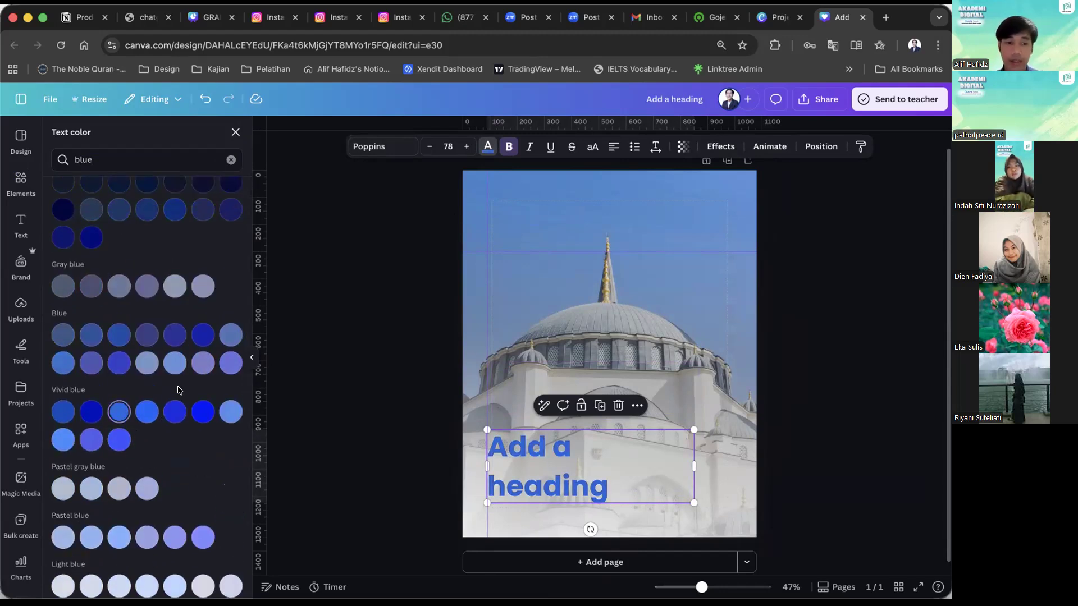
scroll(98, 216, up, 6)
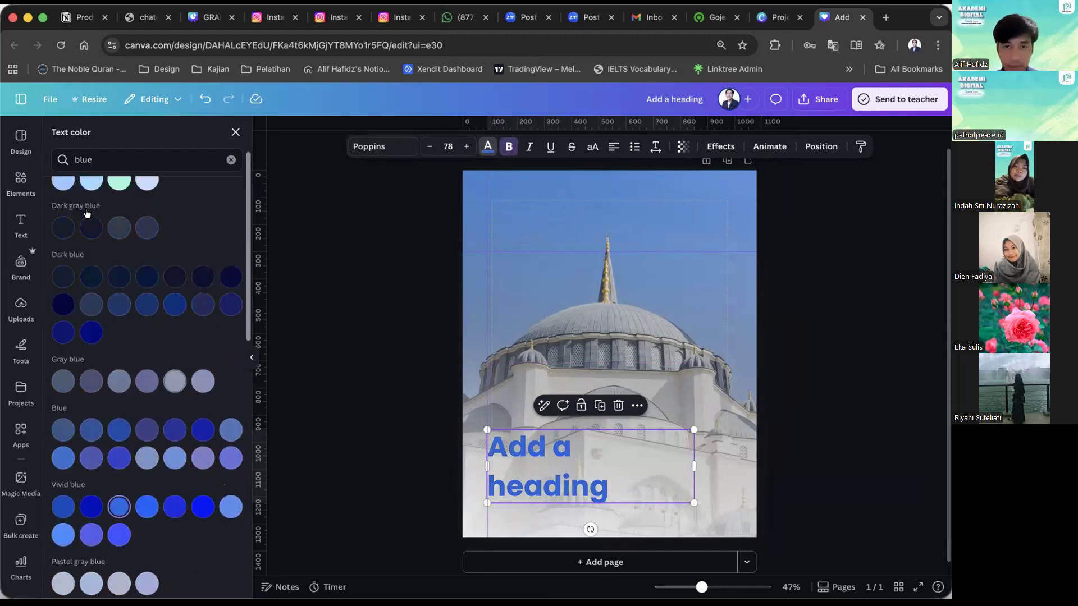
click(91, 212)
click(119, 213)
click(147, 213)
click(211, 210)
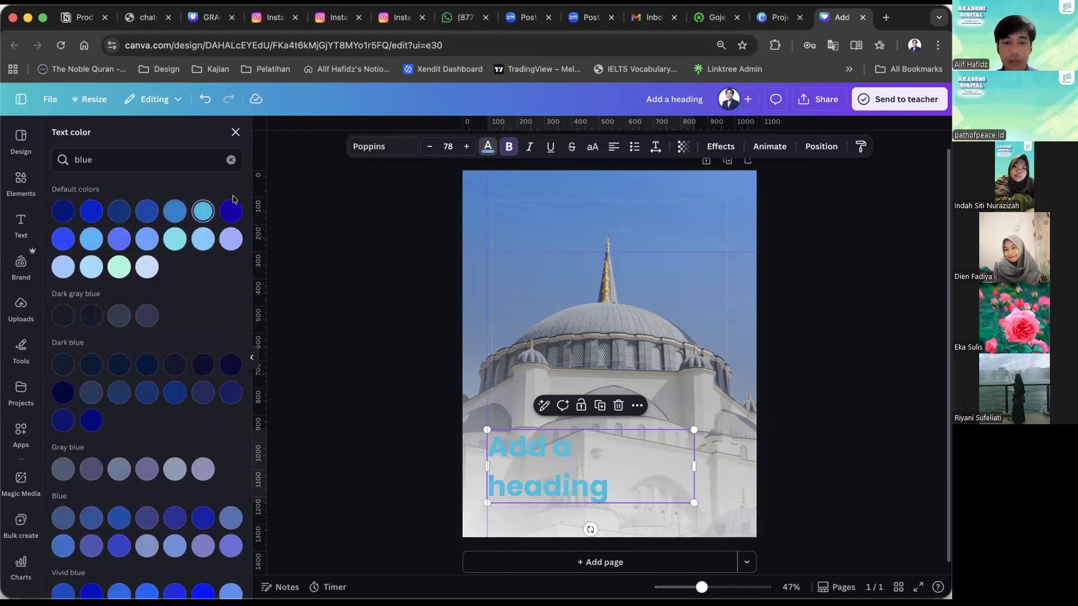
click(231, 211)
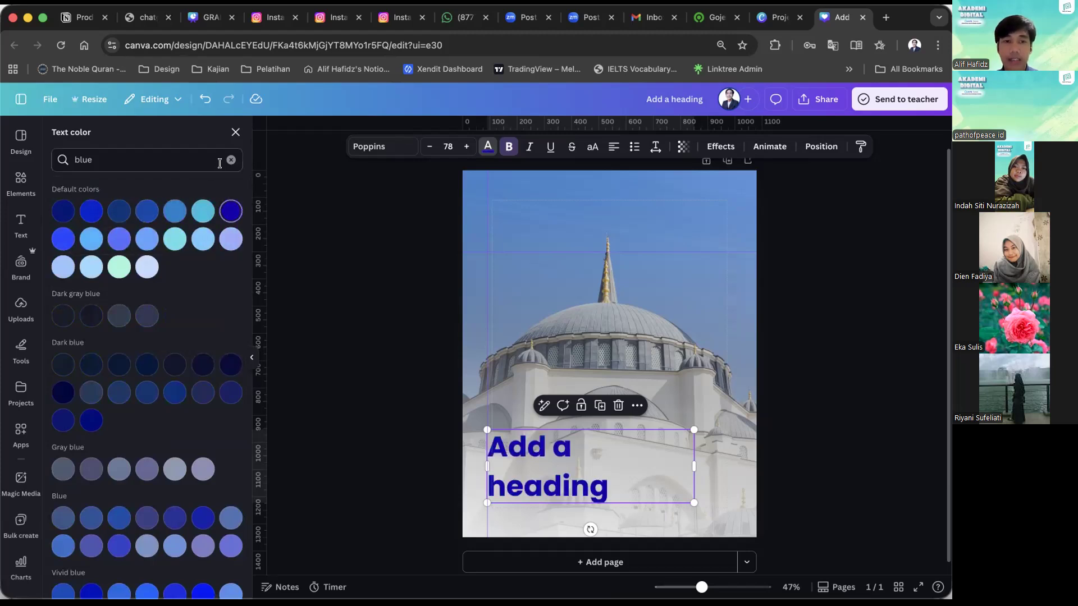
Clear the color search and recolor the heading with the sky blue #4887CD sampled from the mosque photo.
click(230, 159)
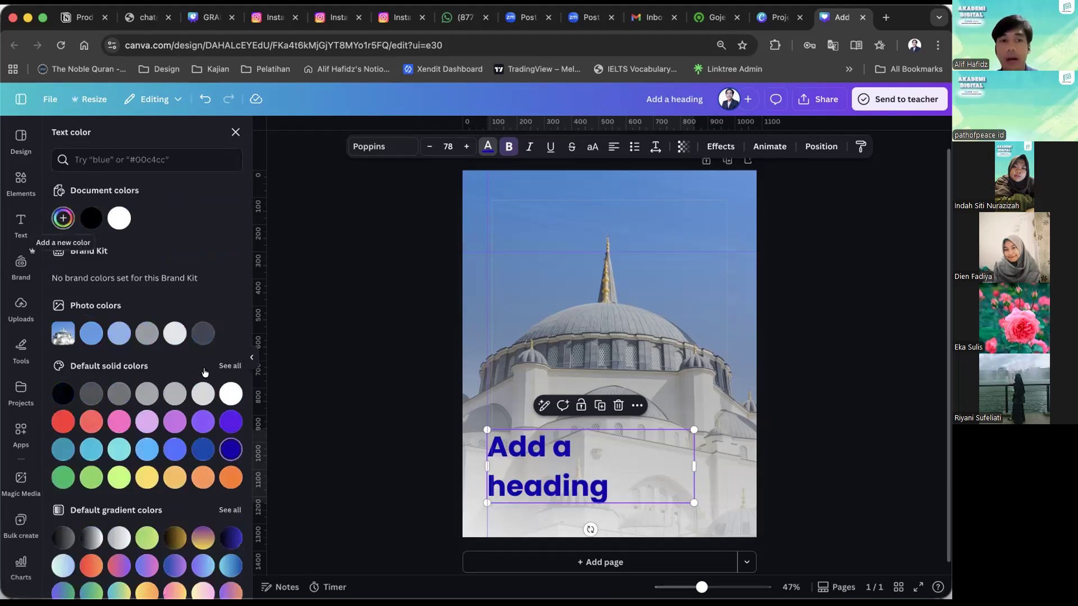
click(62, 218)
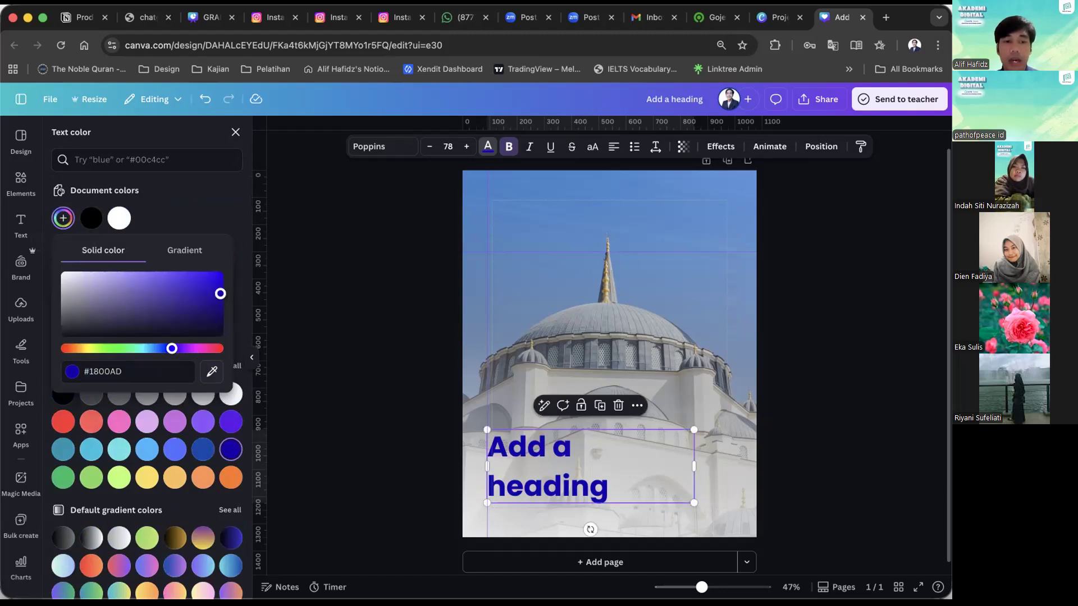
click(211, 370)
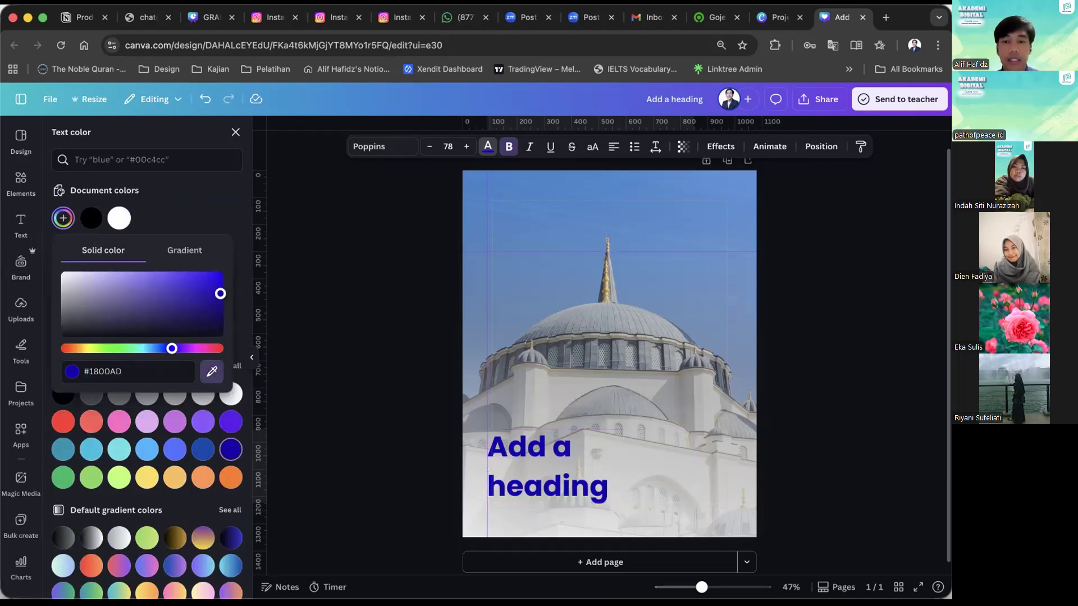
click(504, 238)
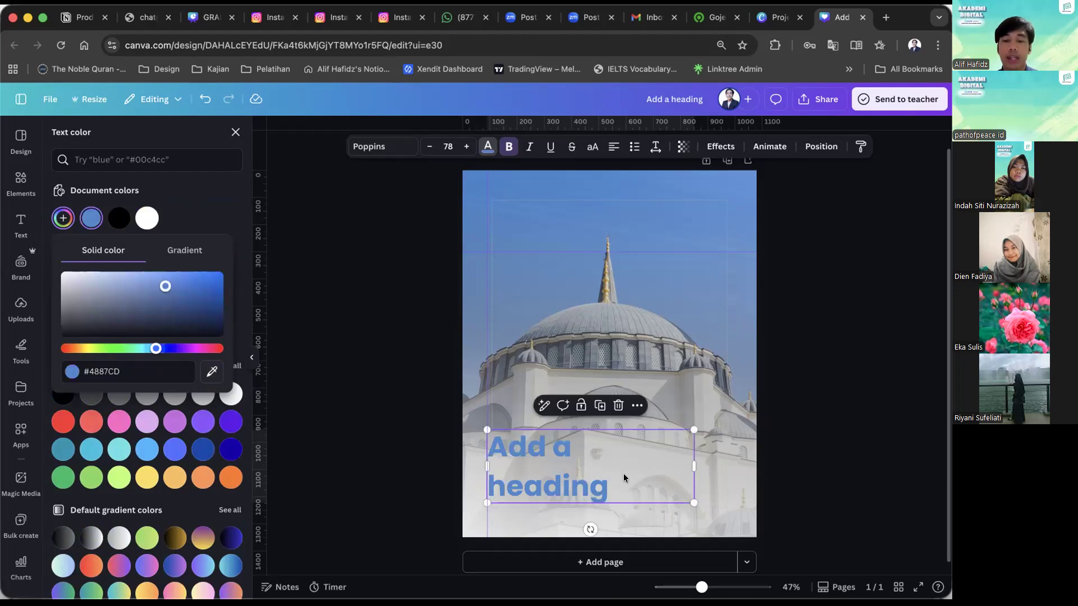
Widen the heading's text box so it fits on one line, and center the text horizontally on the page.
drag(693, 467, 778, 471)
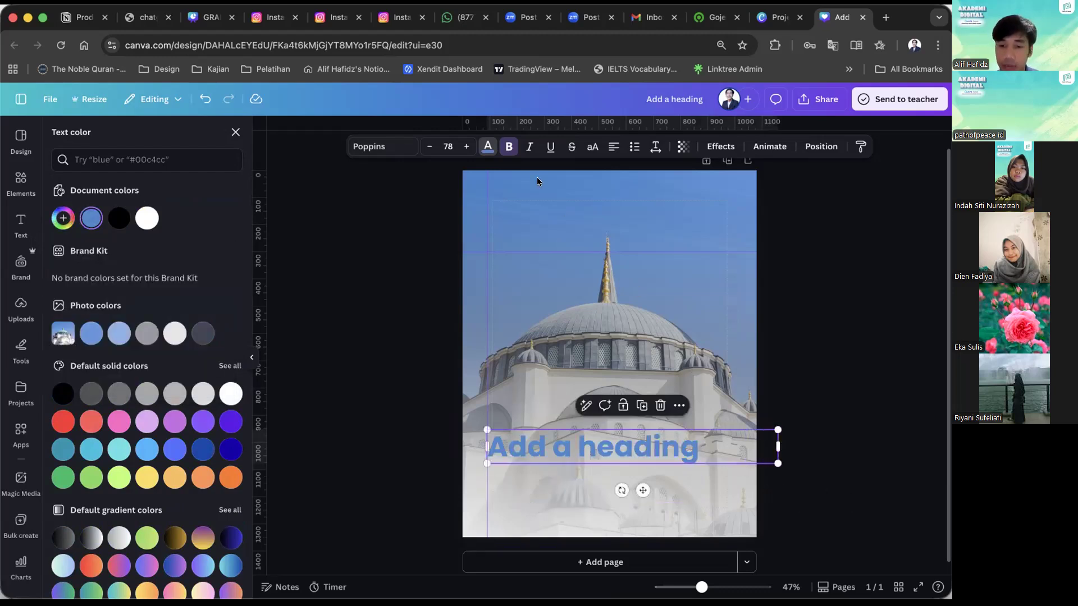
click(597, 147)
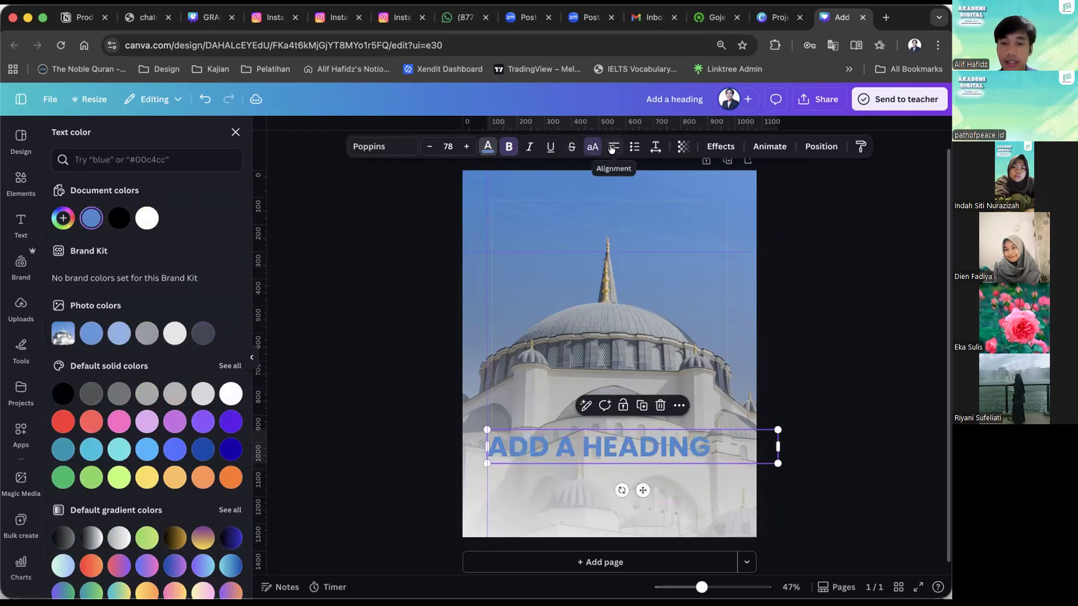
click(592, 147)
click(613, 147)
drag(625, 452, 602, 452)
click(814, 327)
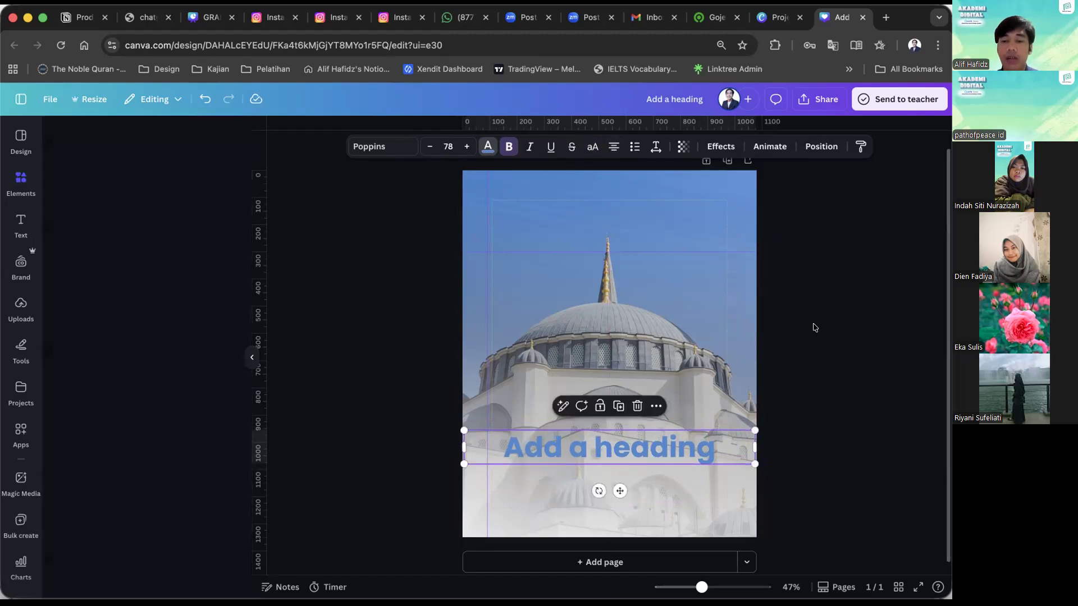
click(799, 343)
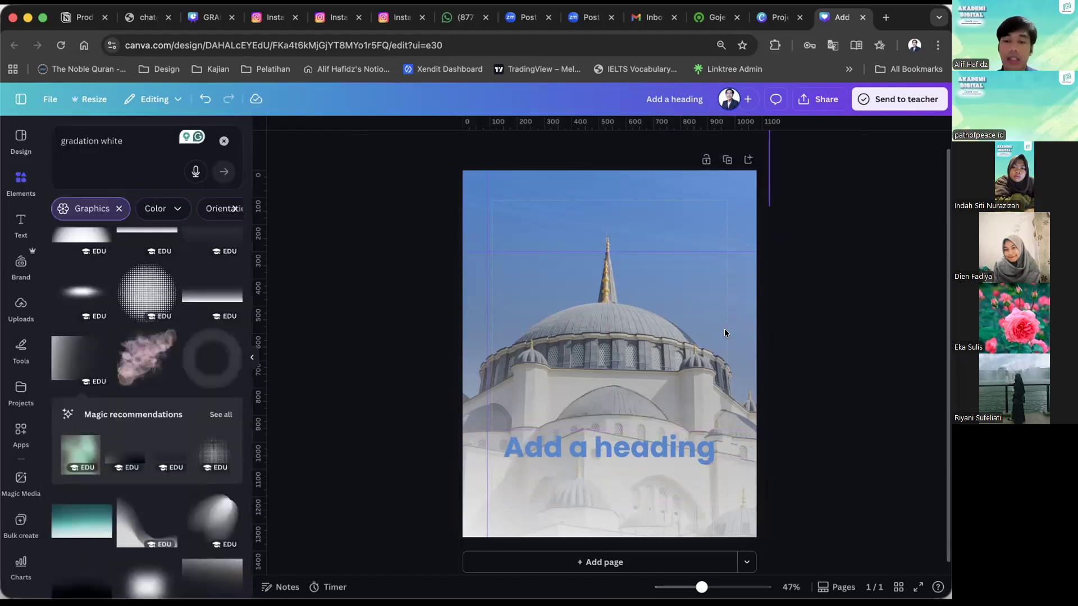
Delete the white gradation overlays covering the mosque photo.
click(691, 339)
key(Delete)
click(691, 339)
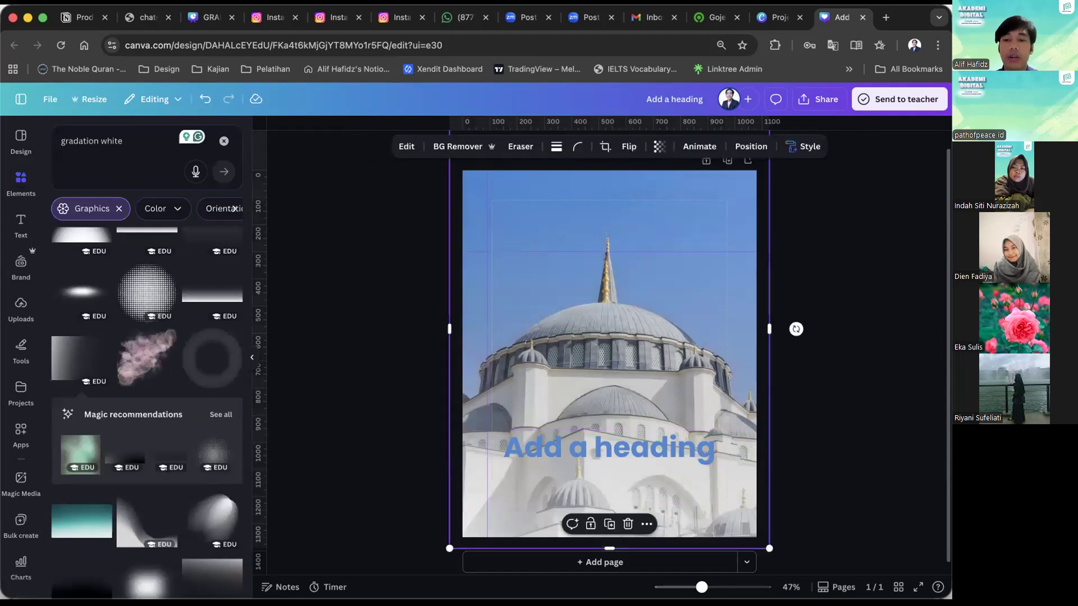
key(Delete)
Detach the mosque photo from the background and resize it to fill the page width from the top down to the heading.
click(692, 338)
right_click(691, 338)
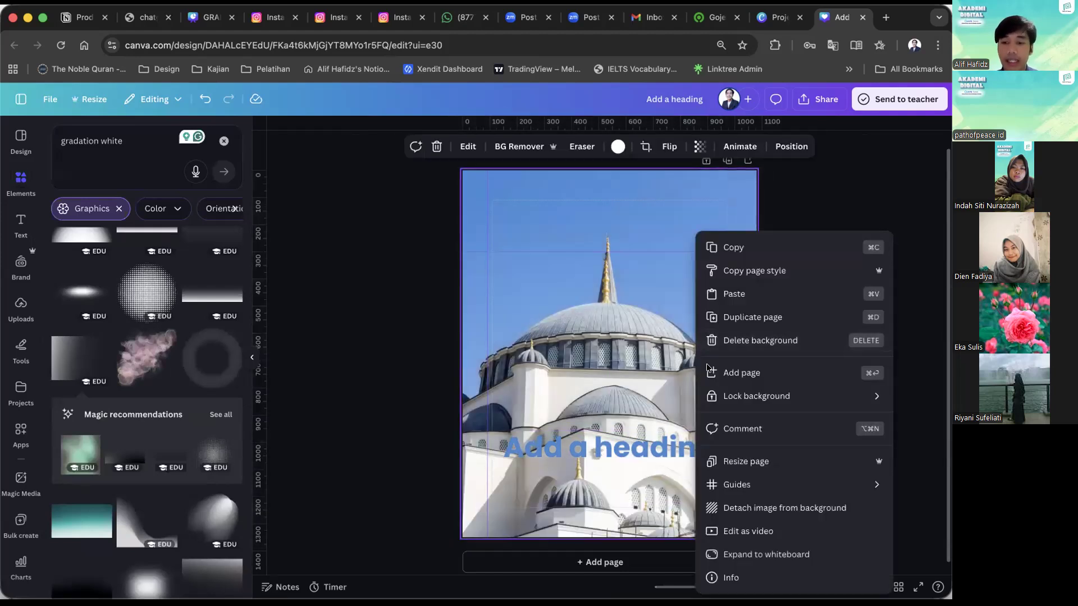
click(769, 508)
drag(700, 330, 669, 224)
drag(699, 324, 743, 391)
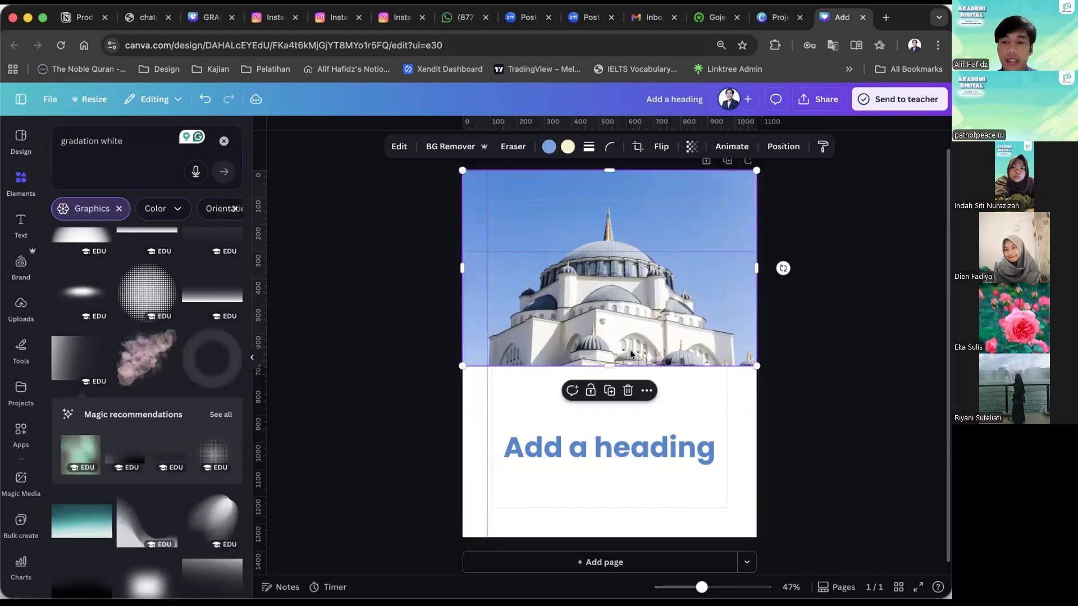
drag(624, 362, 601, 435)
click(454, 458)
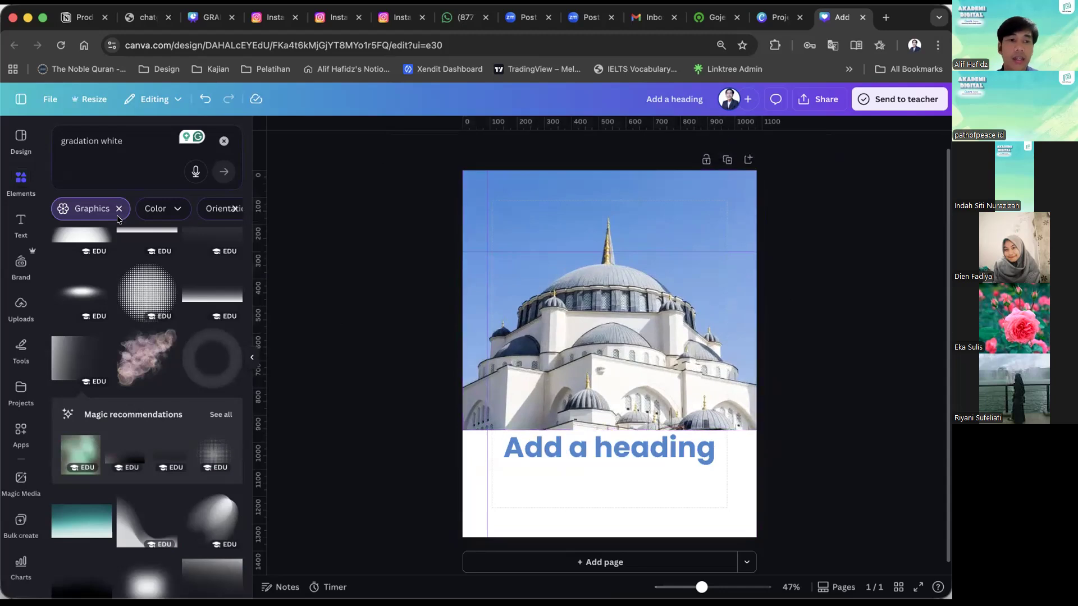
Add a square shape and stretch it into a wide band behind the heading, covering the page's lower part below the photo.
click(222, 142)
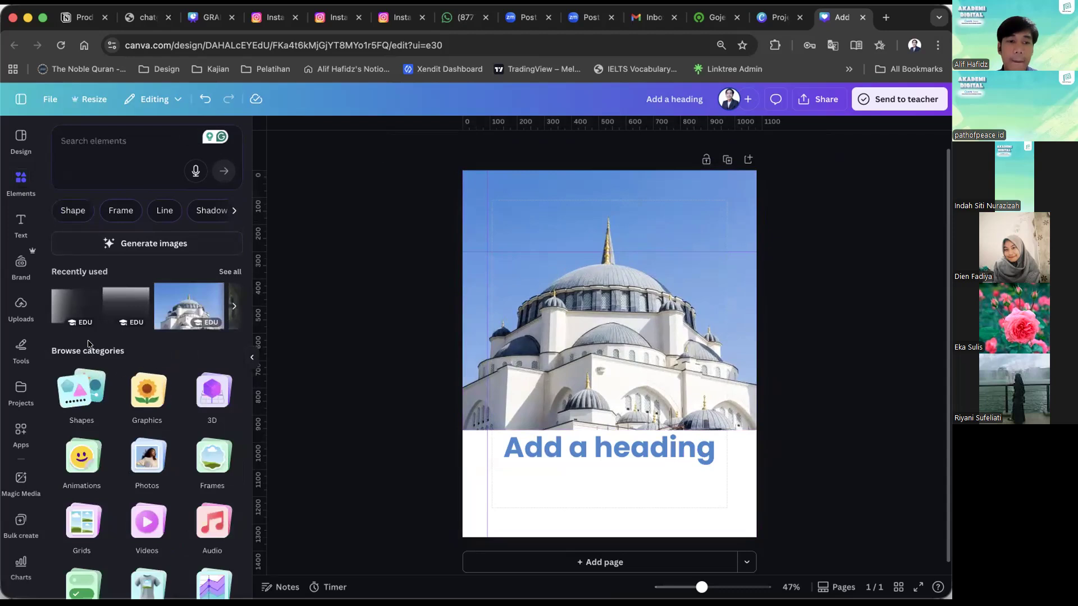
click(81, 393)
drag(616, 338, 764, 435)
drag(725, 505, 728, 551)
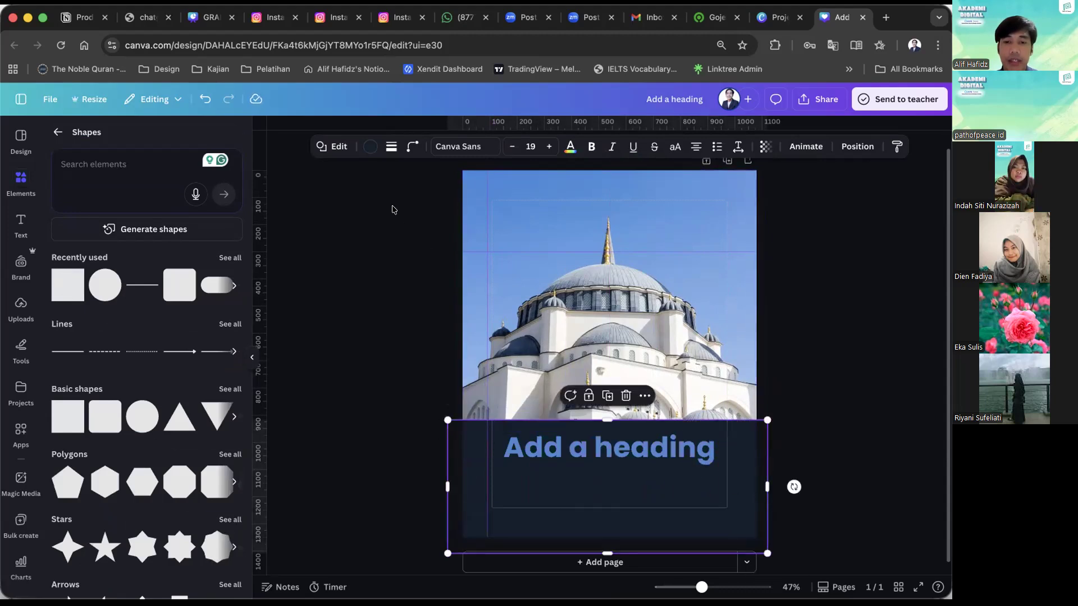
Fill the band with the sky blue #5293DB sampled from the mosque photo.
click(370, 147)
click(147, 217)
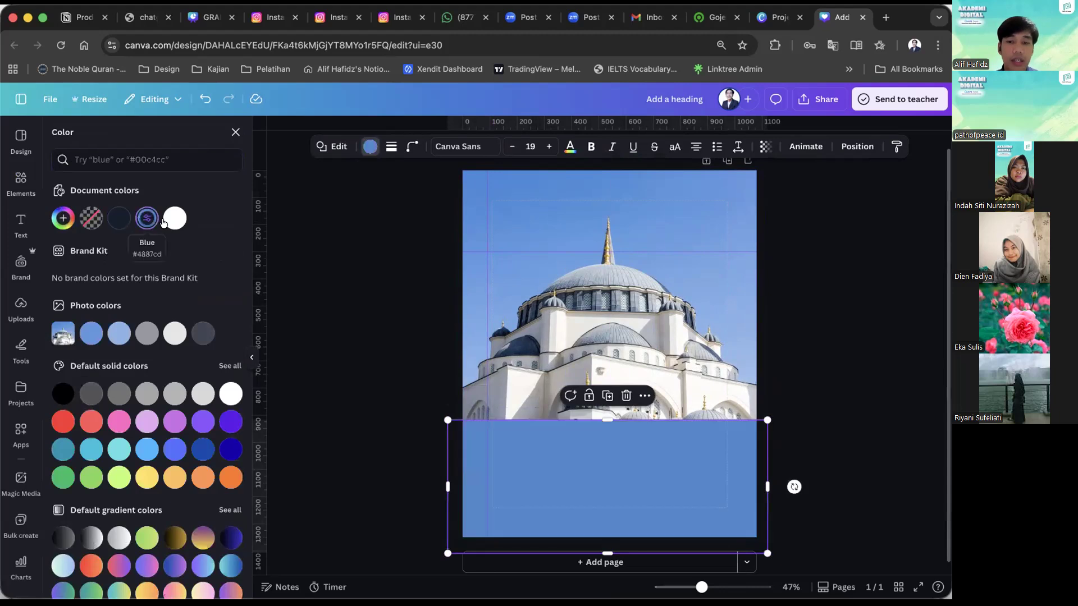
click(211, 371)
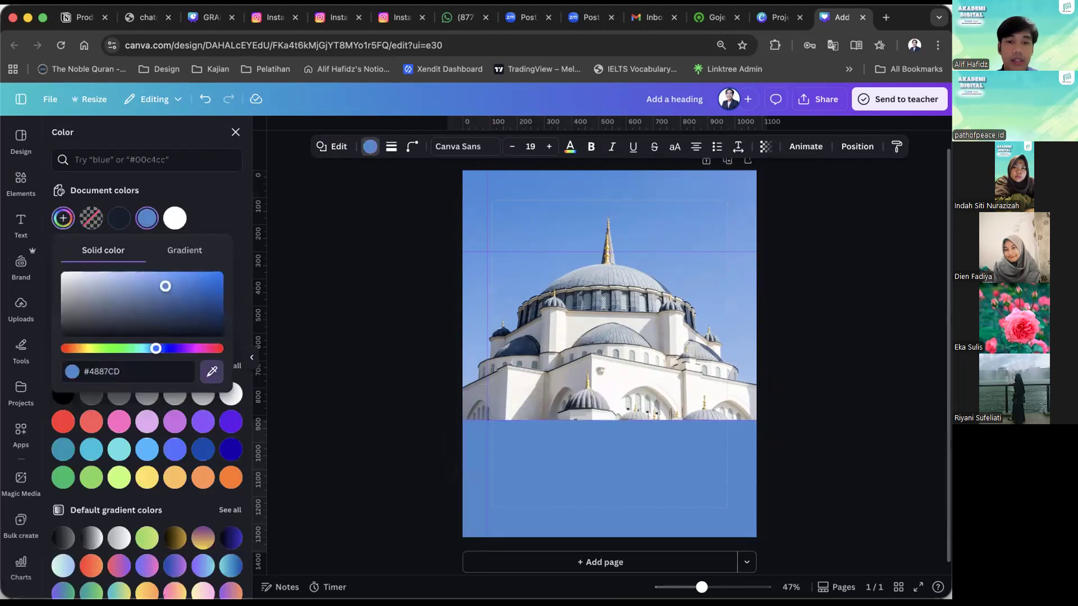
click(541, 223)
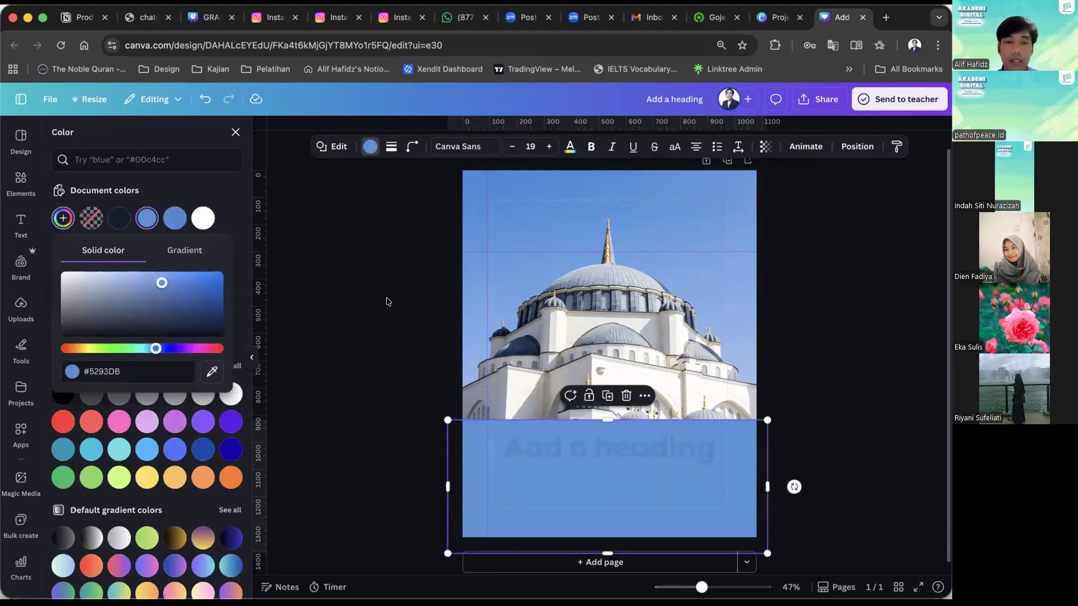
Turn the band's fill into a gradient, setting its second color to a sampled dark tone, #1D1F27.
click(187, 253)
click(100, 303)
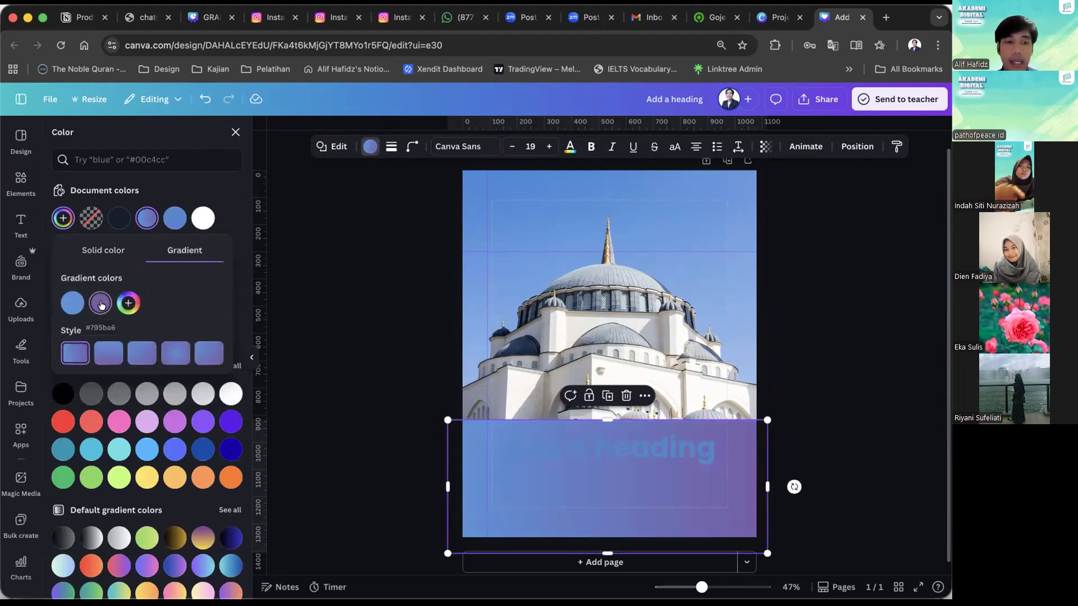
click(248, 445)
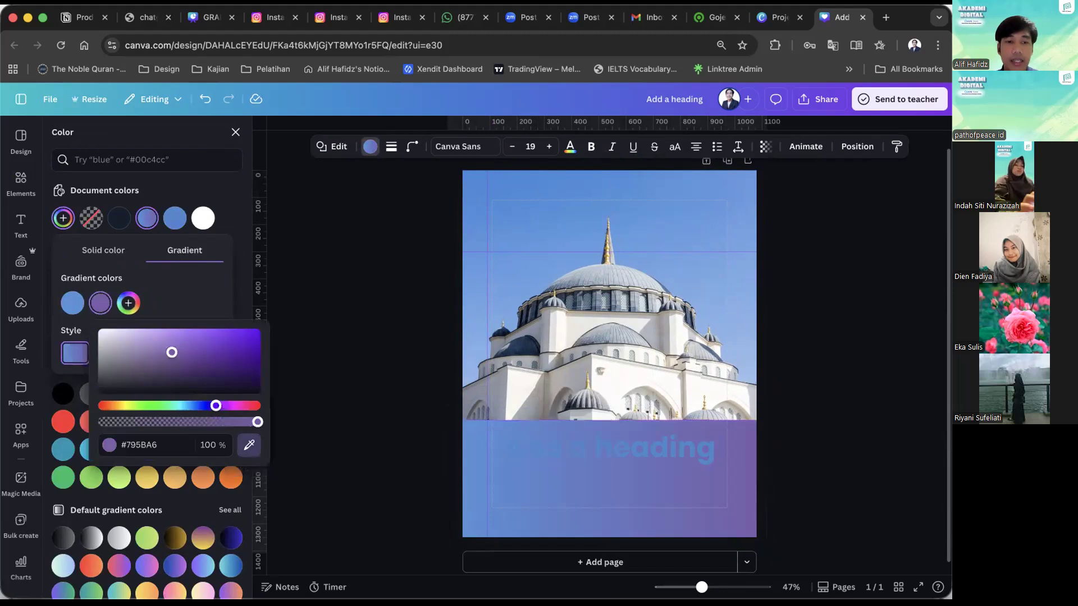
click(201, 199)
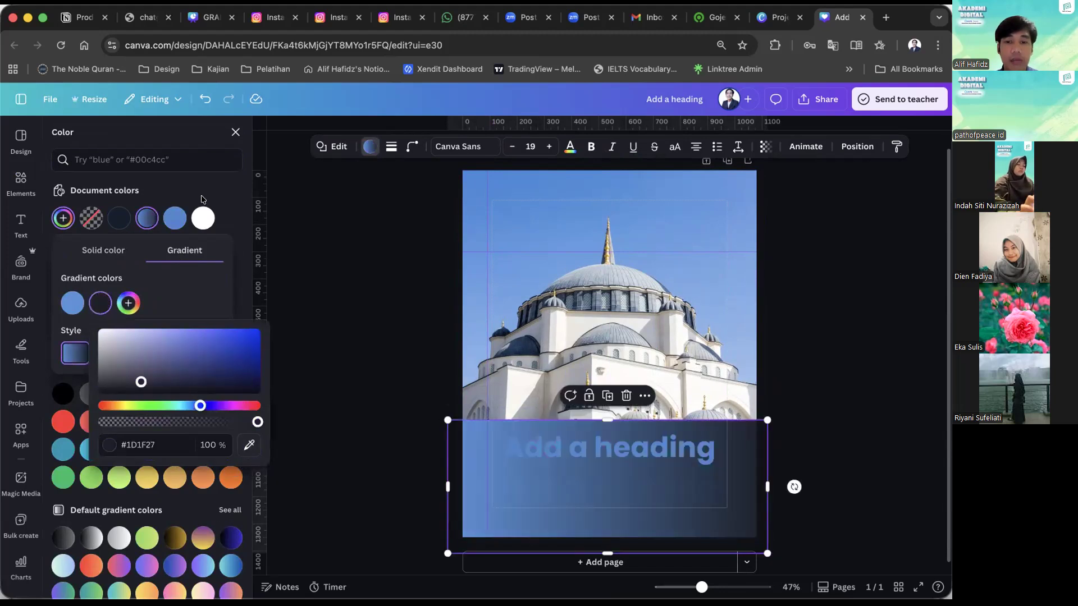
click(346, 313)
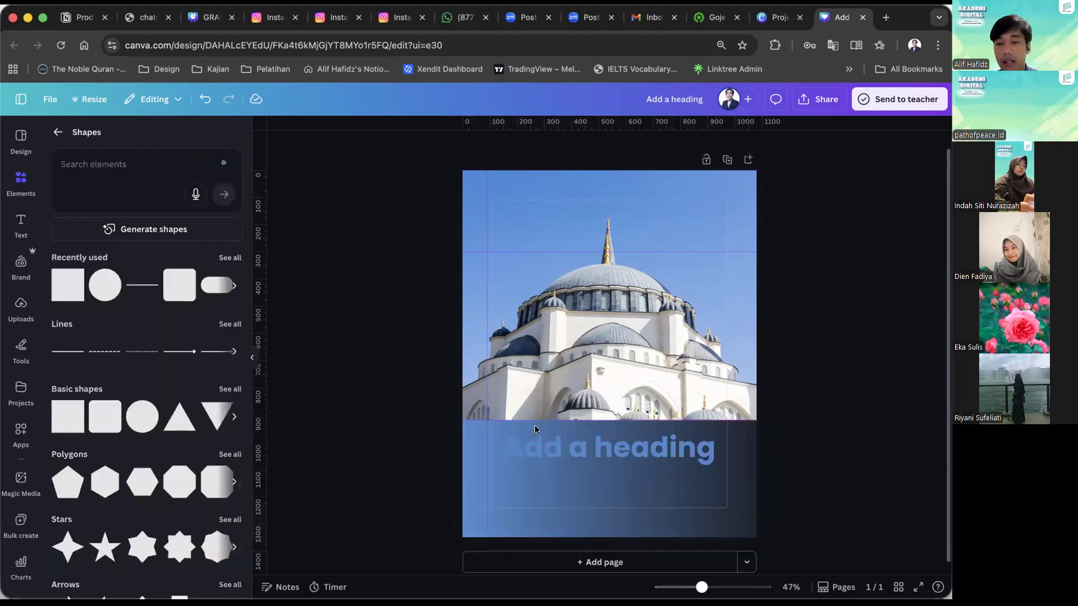
Change the heading's text color to white.
click(581, 459)
click(488, 145)
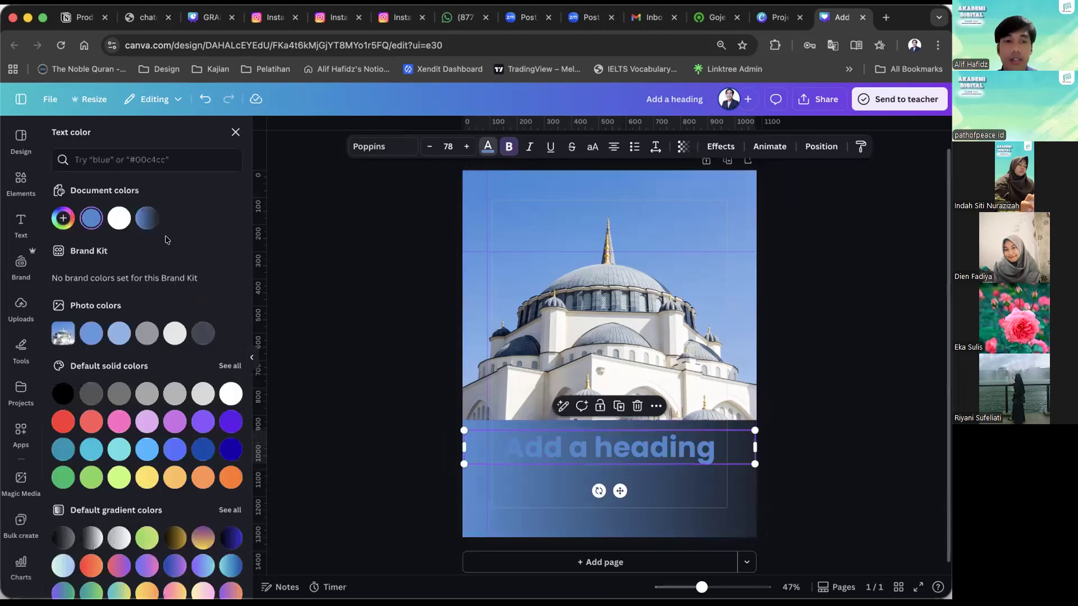
click(120, 220)
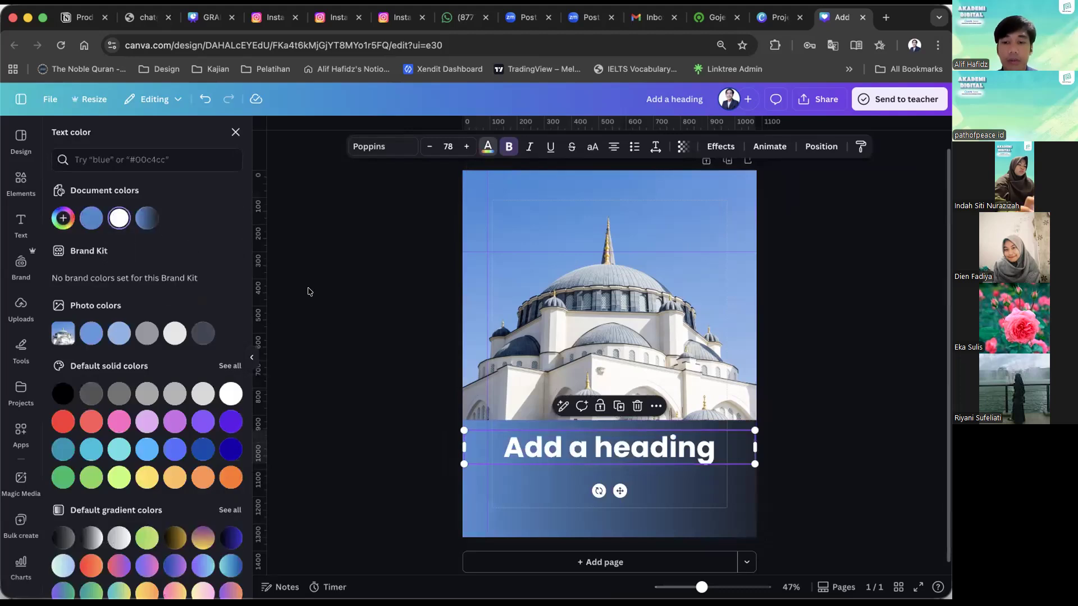
click(308, 291)
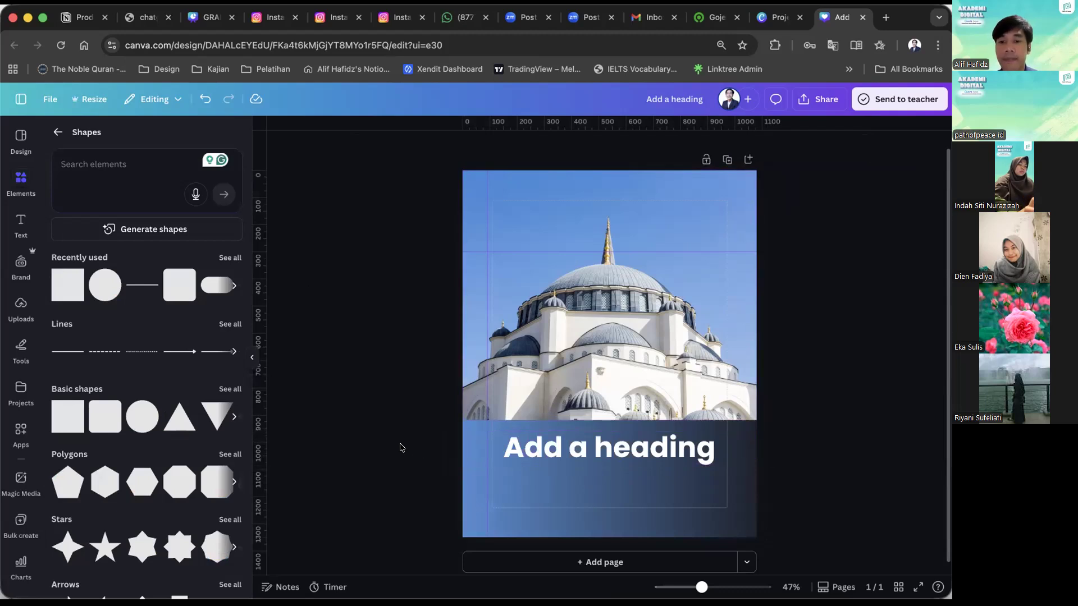
Lower the gradient band's upper edge, shift the heading down within it and extend the photo to meet the band.
click(481, 433)
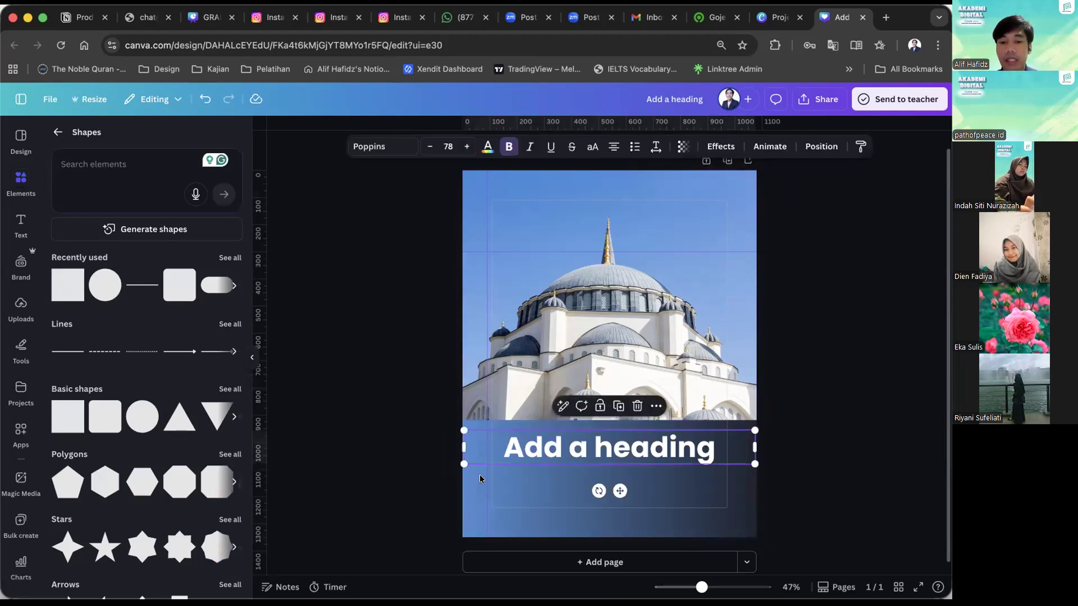
drag(606, 420, 640, 461)
click(646, 470)
click(640, 423)
click(364, 417)
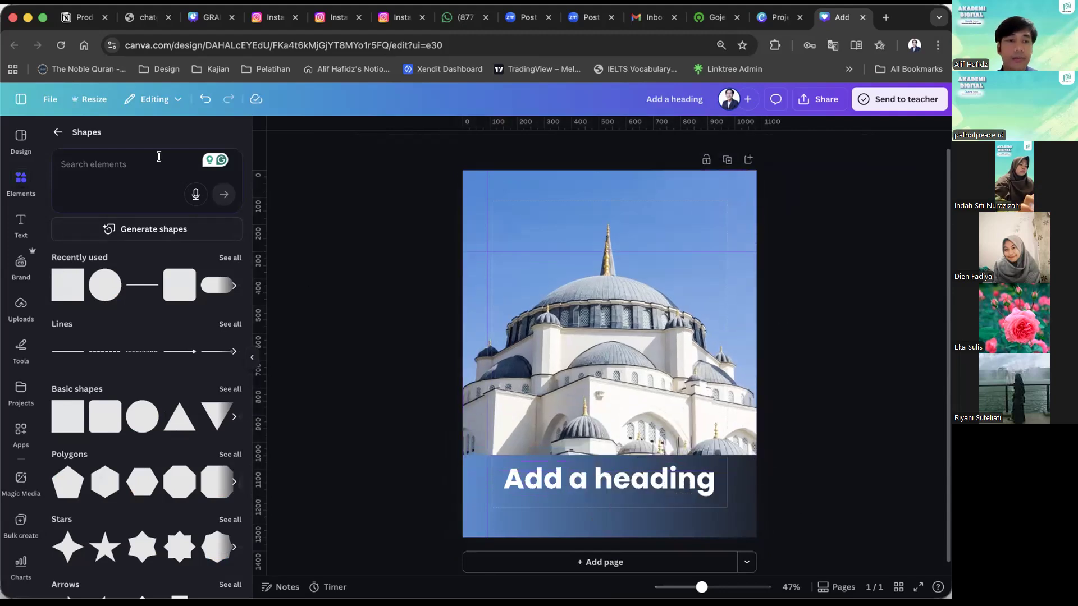
click(159, 157)
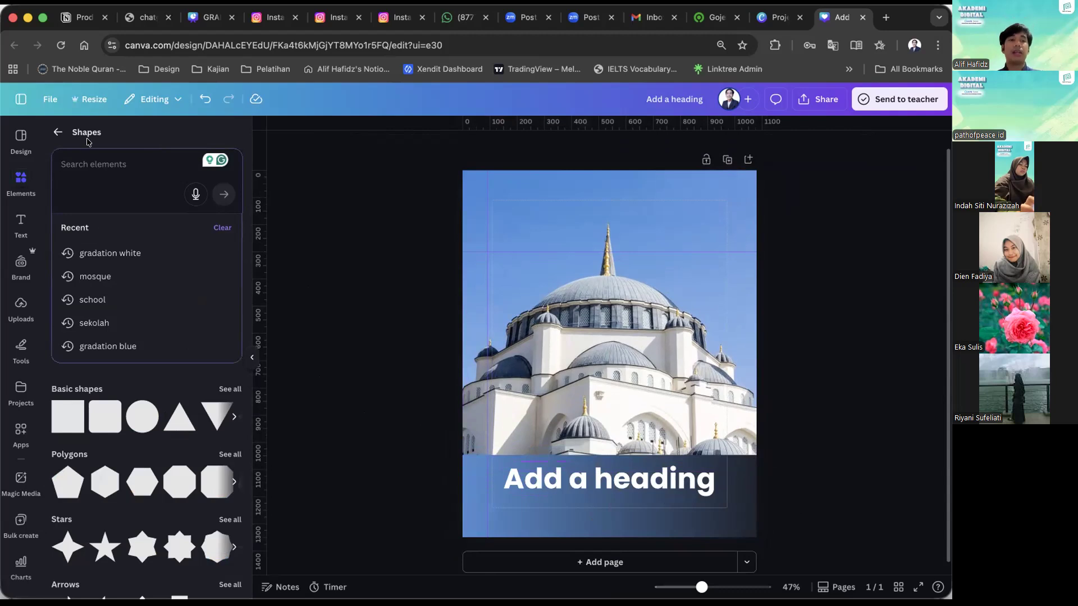
text(shadow)
key(Return)
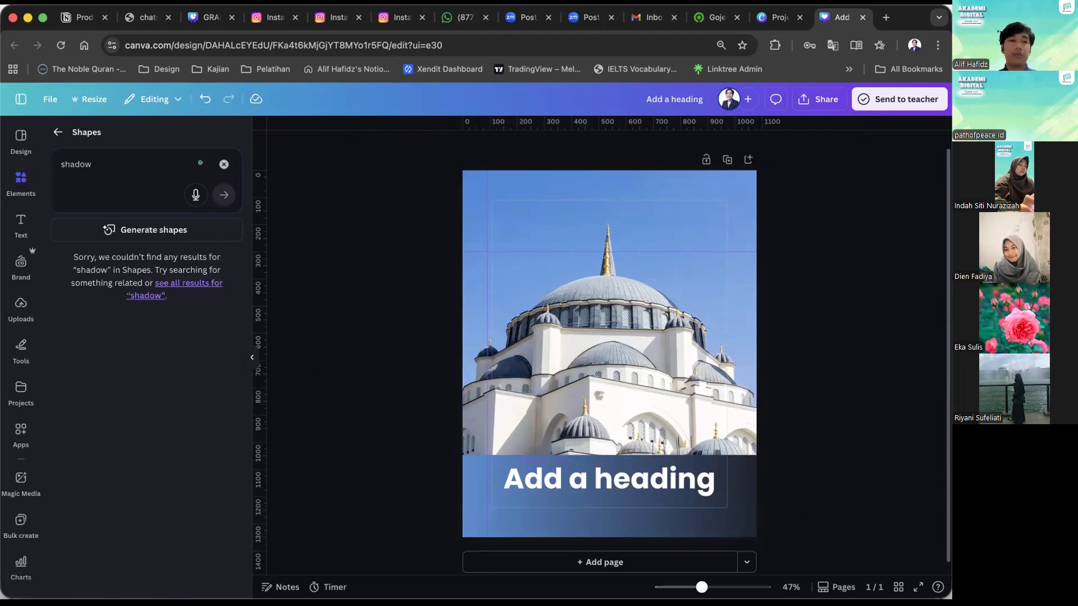
click(52, 135)
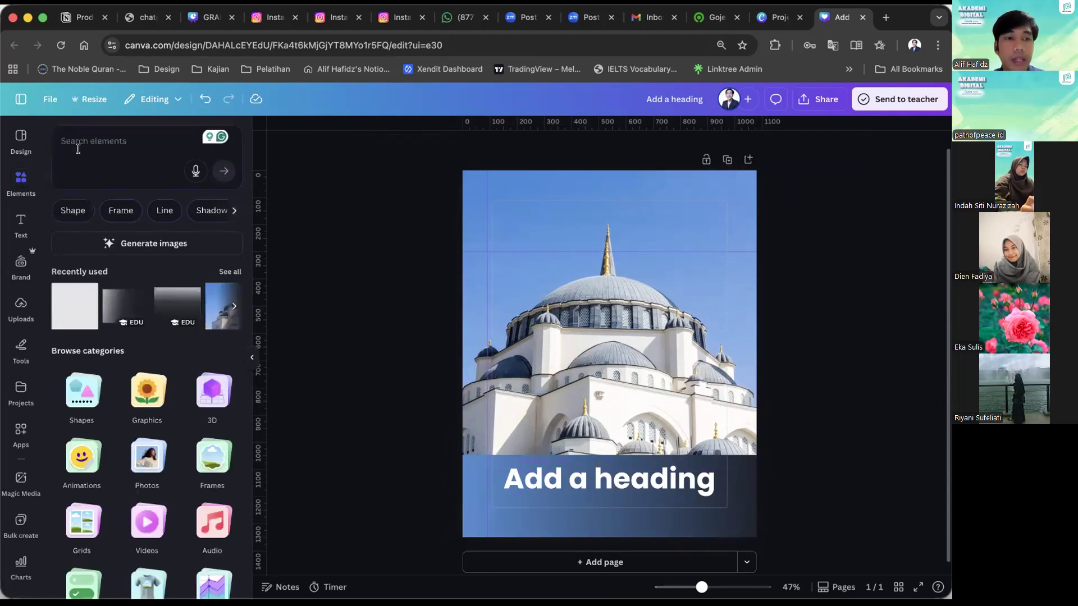
Search the elements for "shadow", limit the results to graphics and add a thin, soft dark shadow to the page.
click(54, 139)
text(shadow)
key(Return)
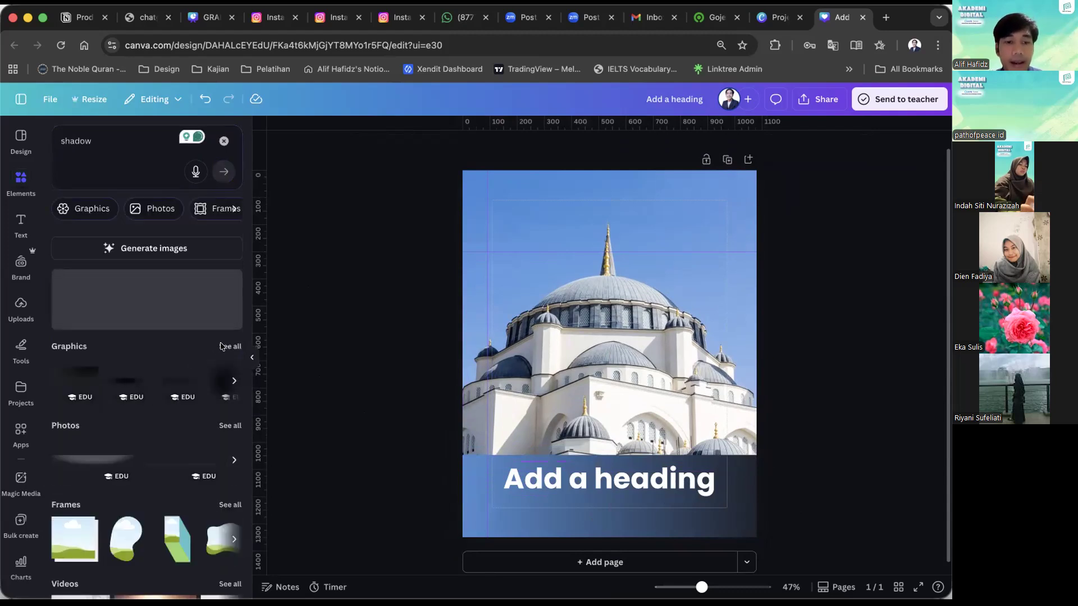
click(222, 347)
scroll(202, 425, down, 3)
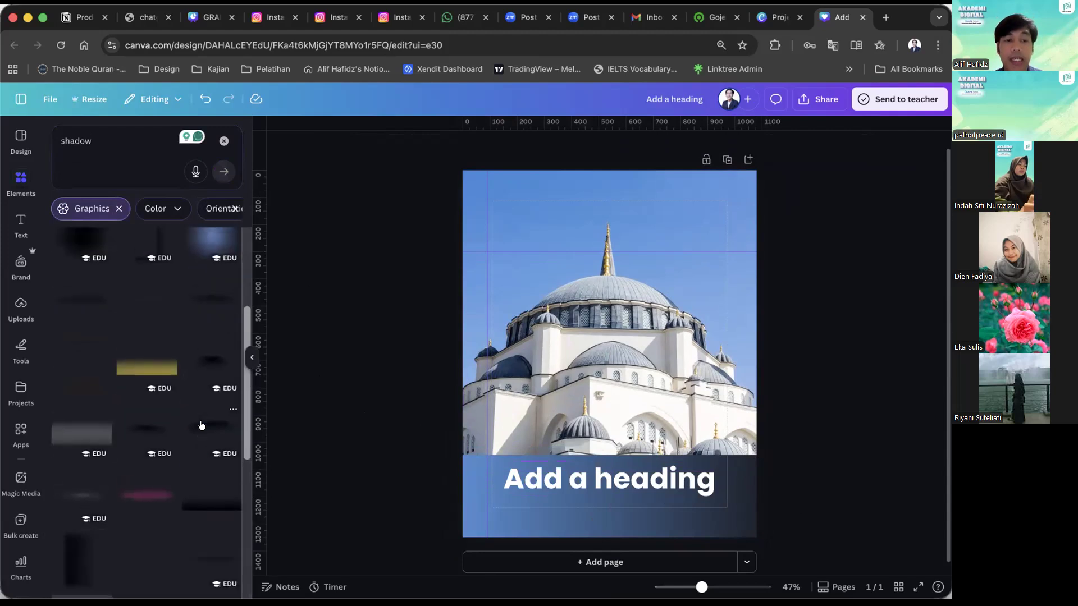
scroll(202, 425, down, 5)
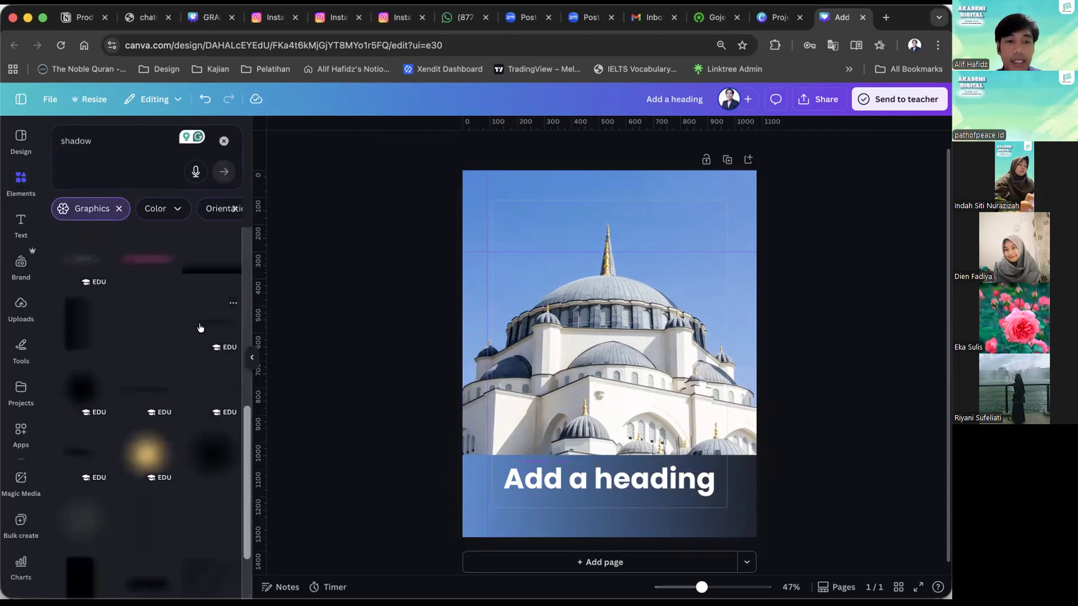
click(199, 327)
Position the shadow along the seam between the photo and the band, sizing it slightly wider than the page.
drag(596, 392, 622, 325)
drag(724, 366, 702, 448)
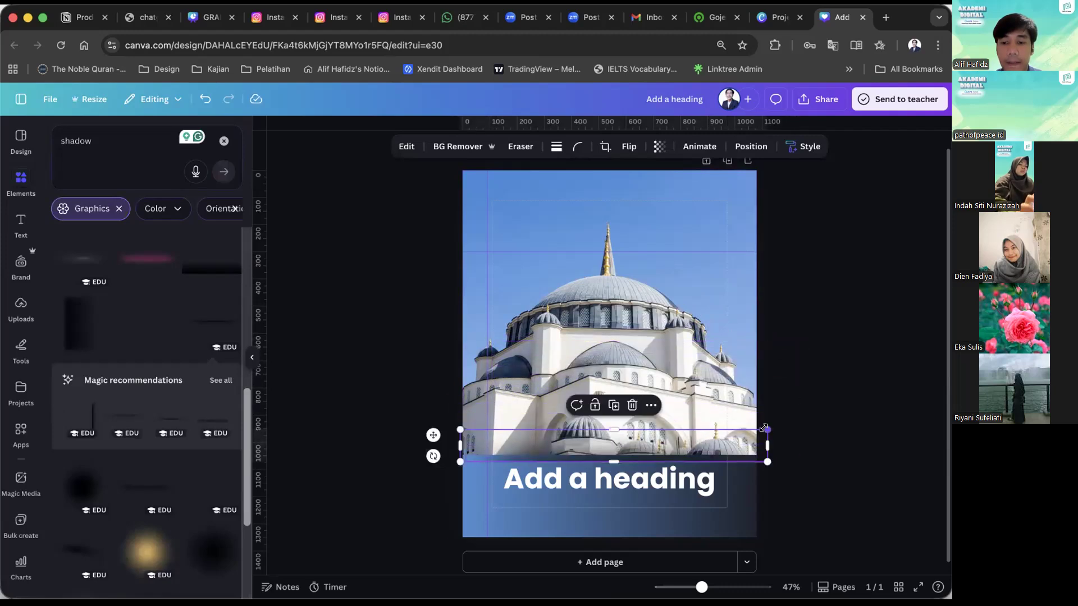
drag(766, 429, 731, 434)
click(860, 409)
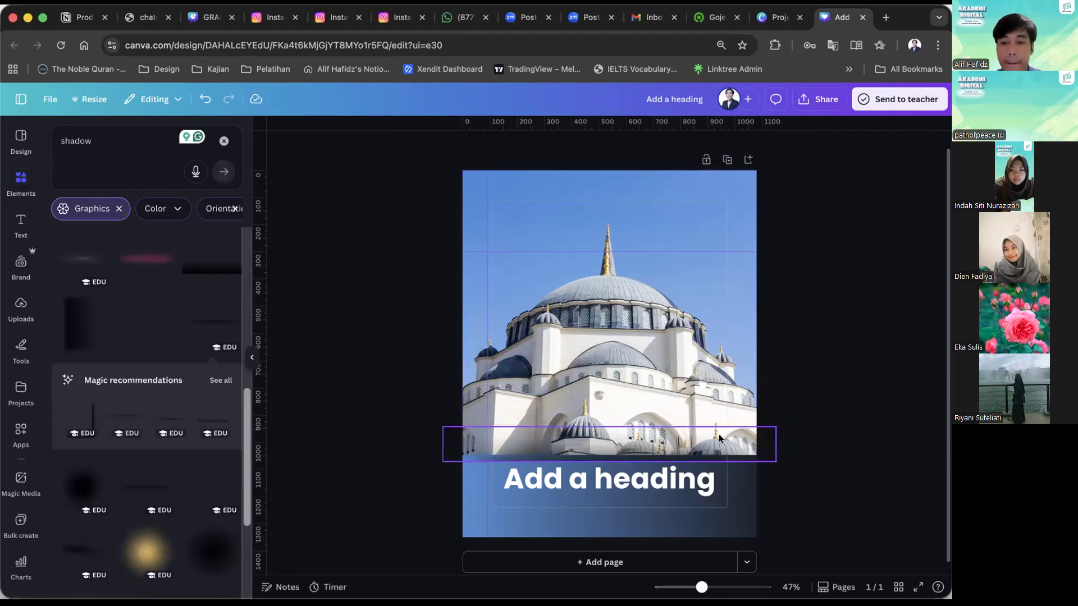
scroll(721, 433, up, 1)
click(708, 457)
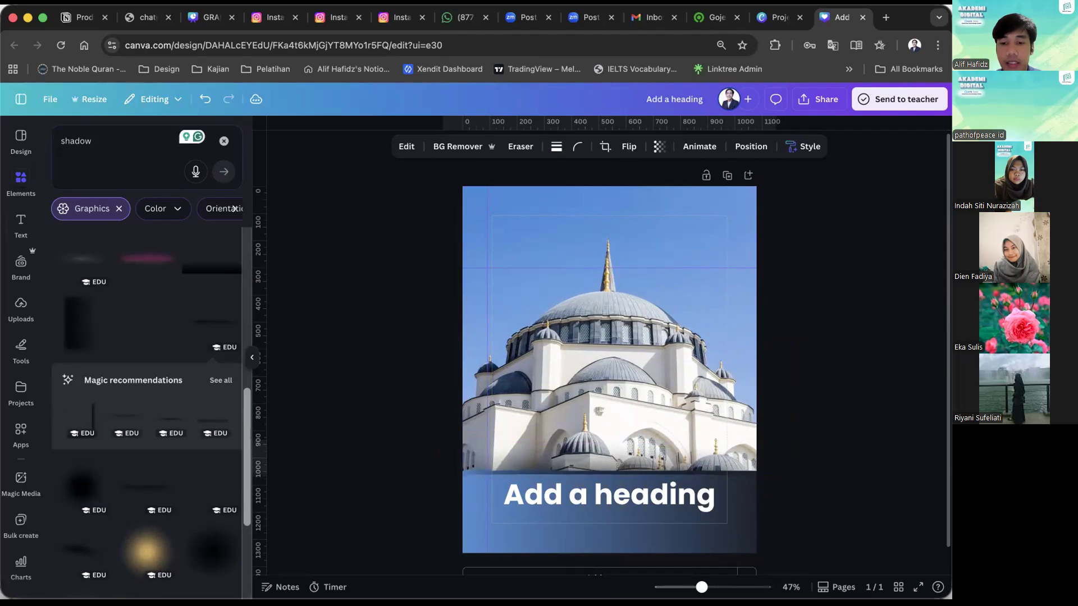
click(886, 445)
scroll(887, 444, up, 3)
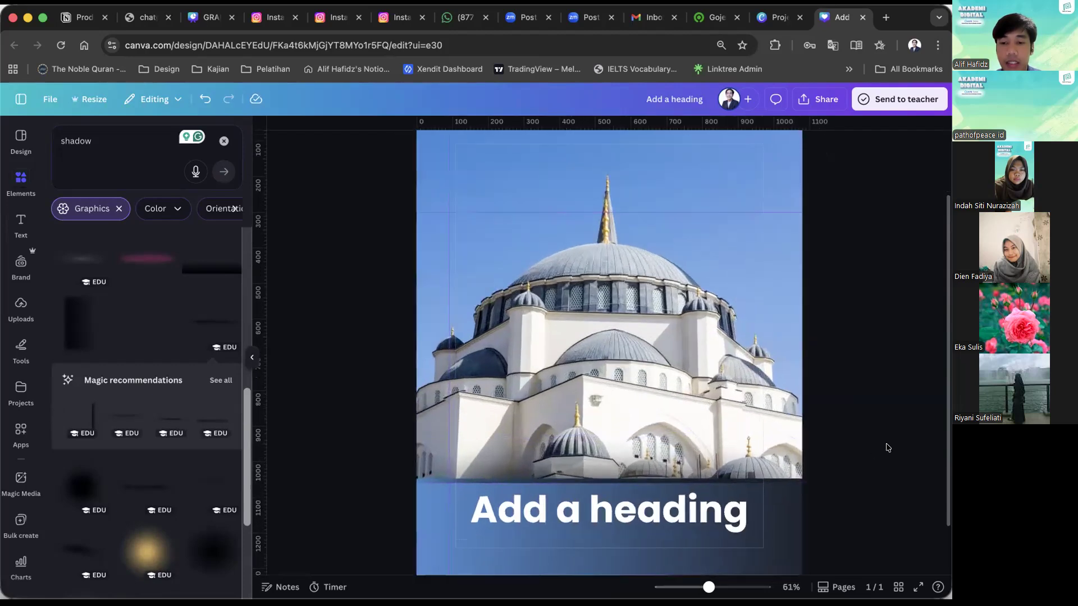
Shrink the heading to font size 51.2 and centre it horizontally in the upper part of the band.
scroll(713, 460, down, 1)
click(765, 445)
drag(798, 421, 697, 436)
click(668, 473)
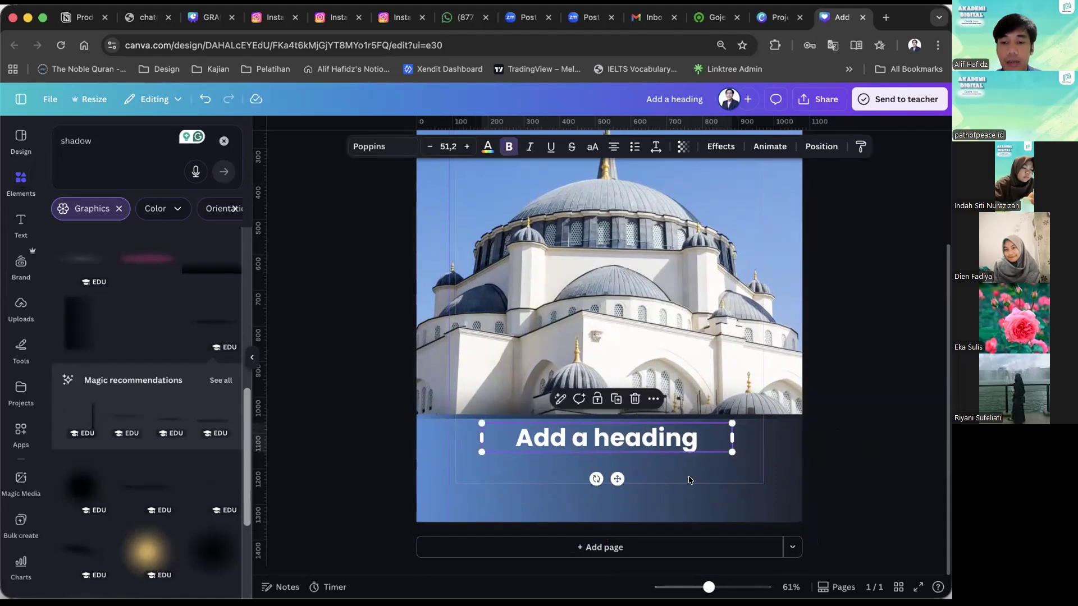
Try the vertical, diagonal and radial gradient styles on the band behind the heading.
click(686, 477)
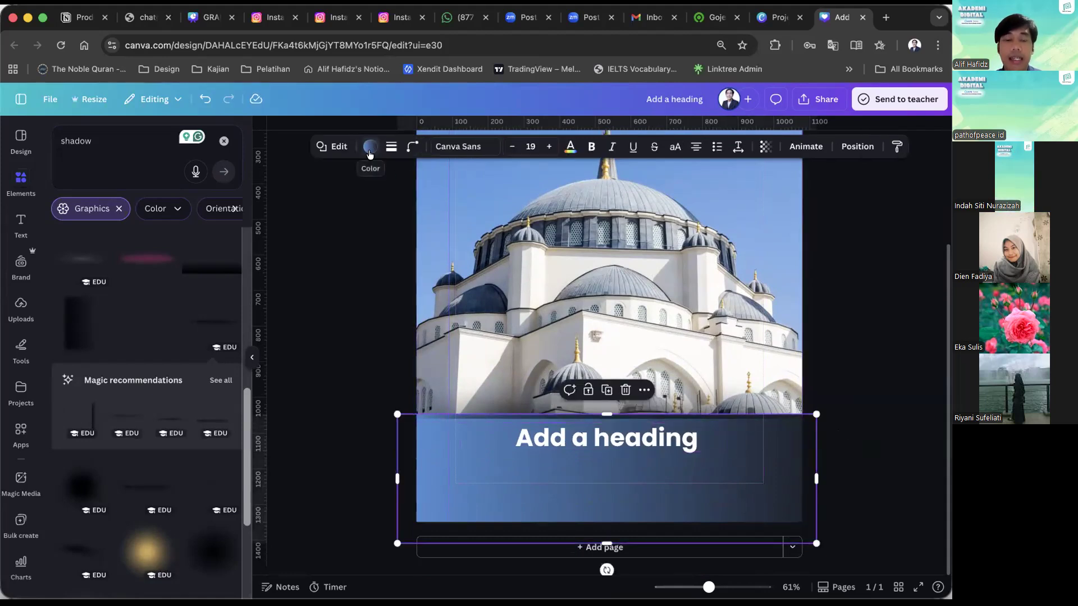
click(153, 225)
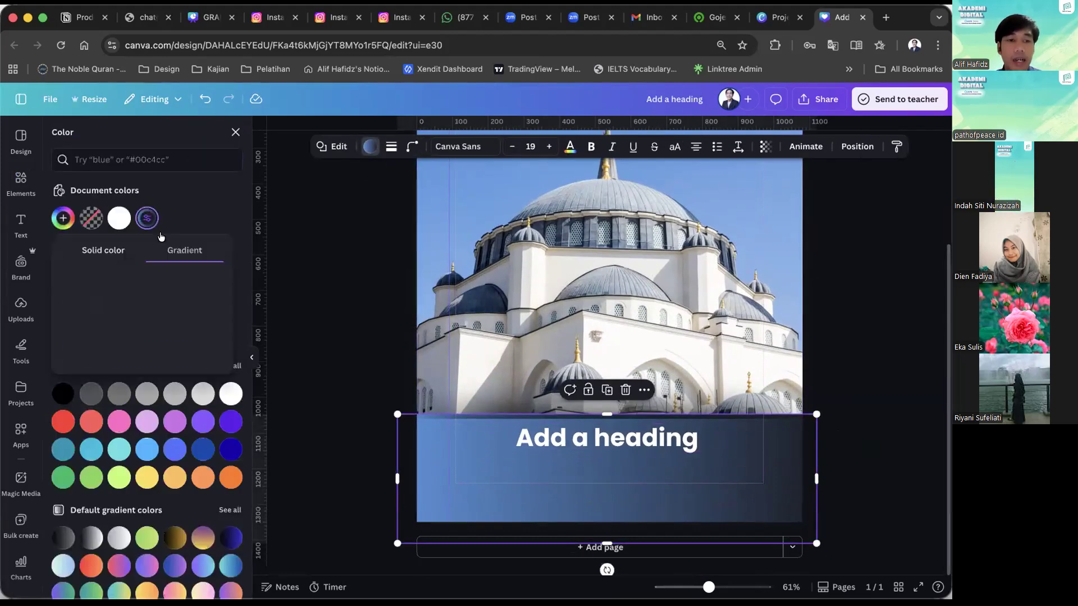
click(115, 354)
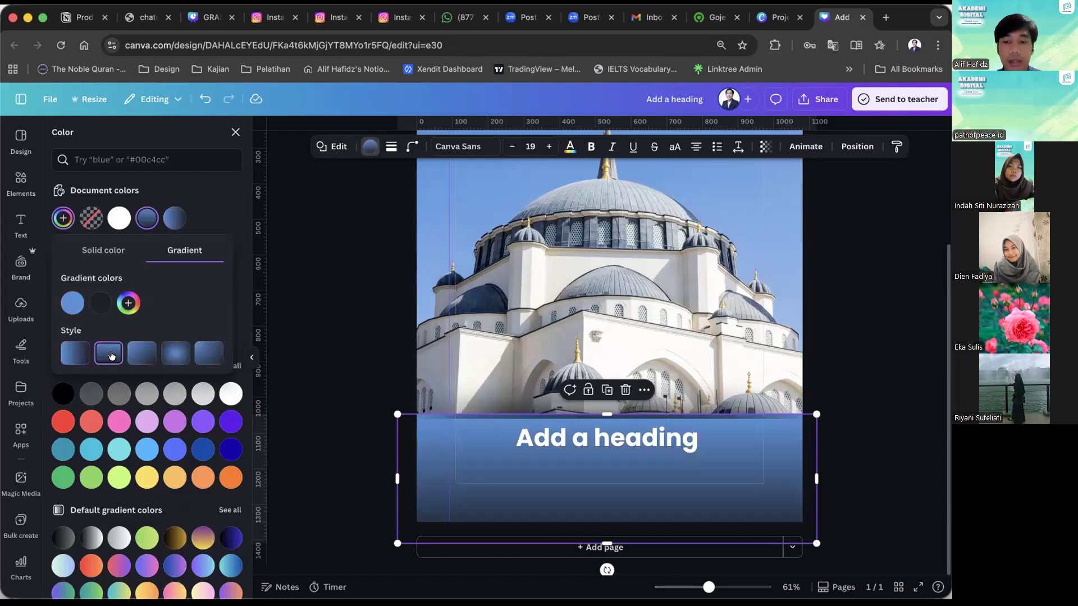
click(134, 356)
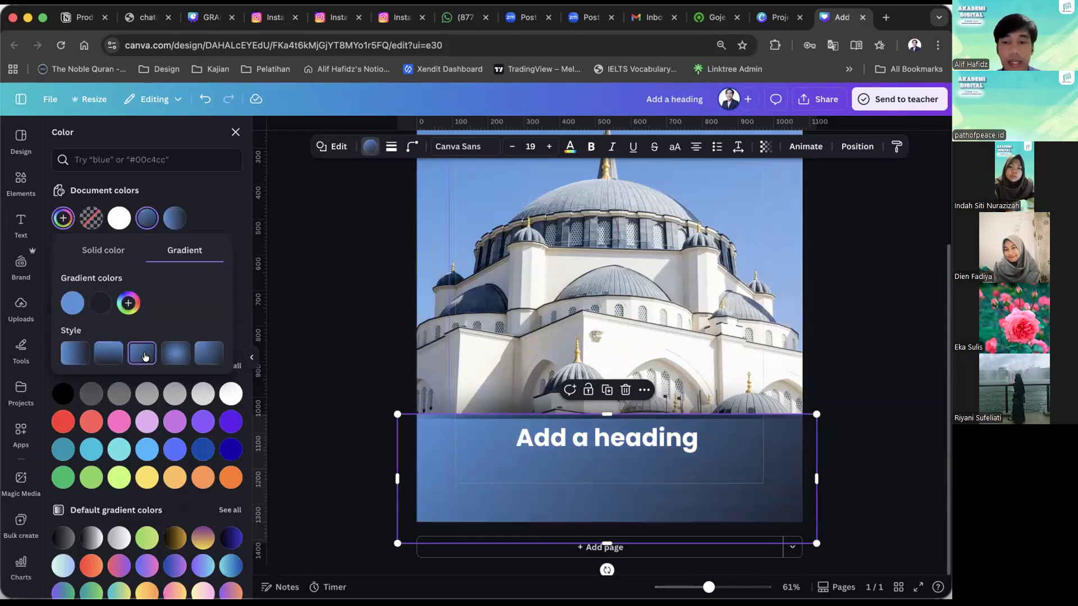
click(168, 357)
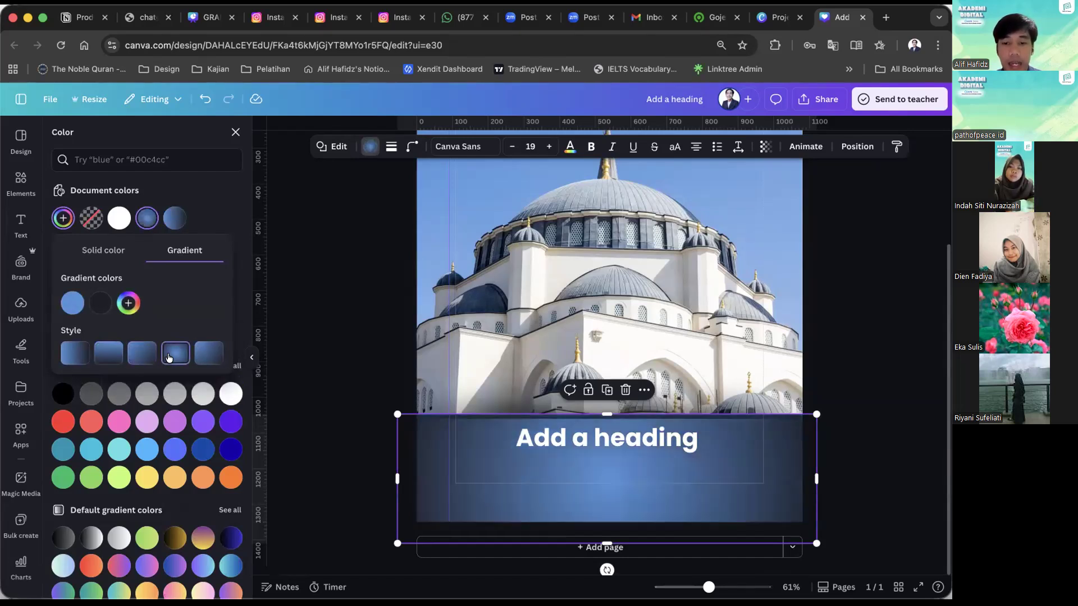
click(338, 344)
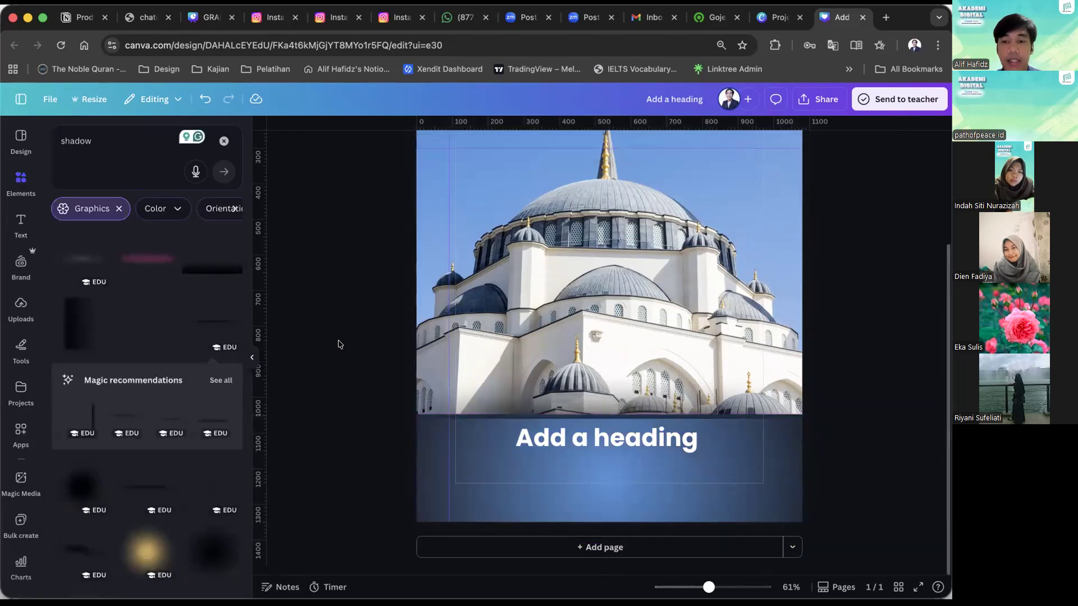
Change the band's gradient style to a left-to-right blend from blue to dark.
click(472, 452)
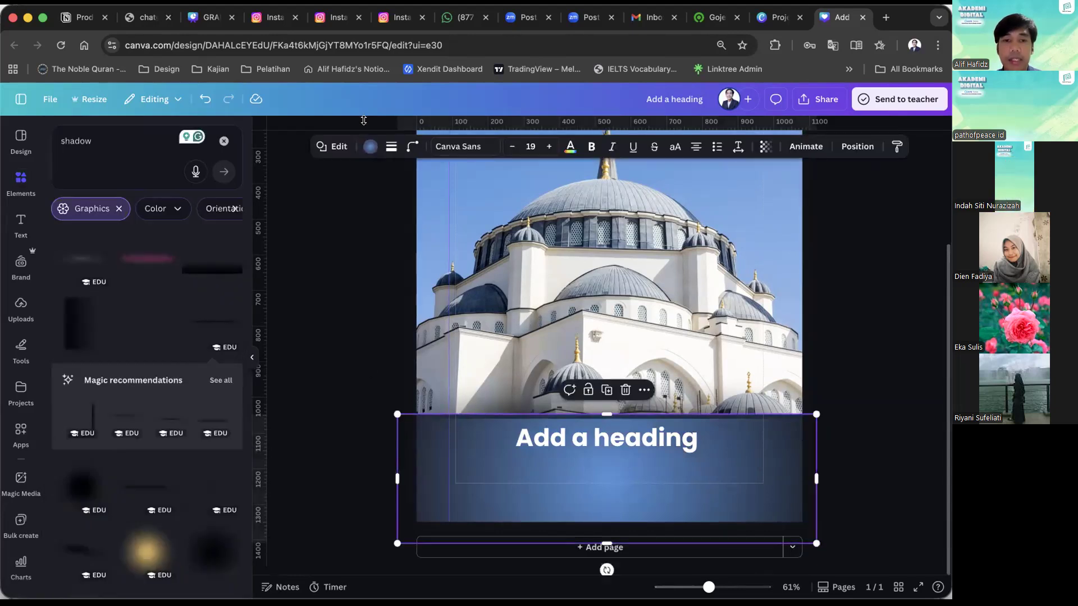
click(368, 148)
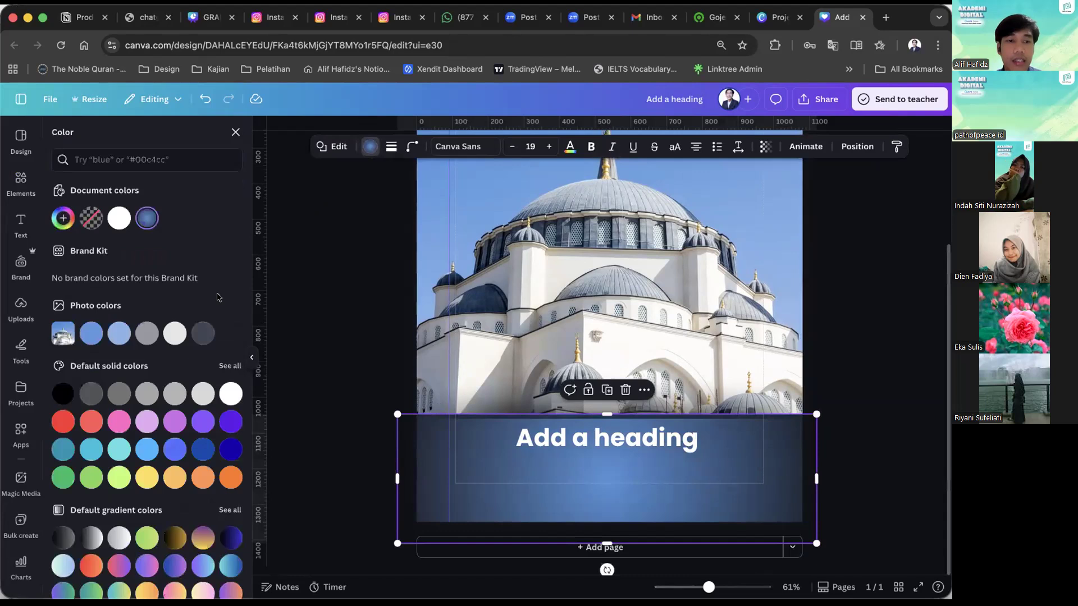
click(146, 220)
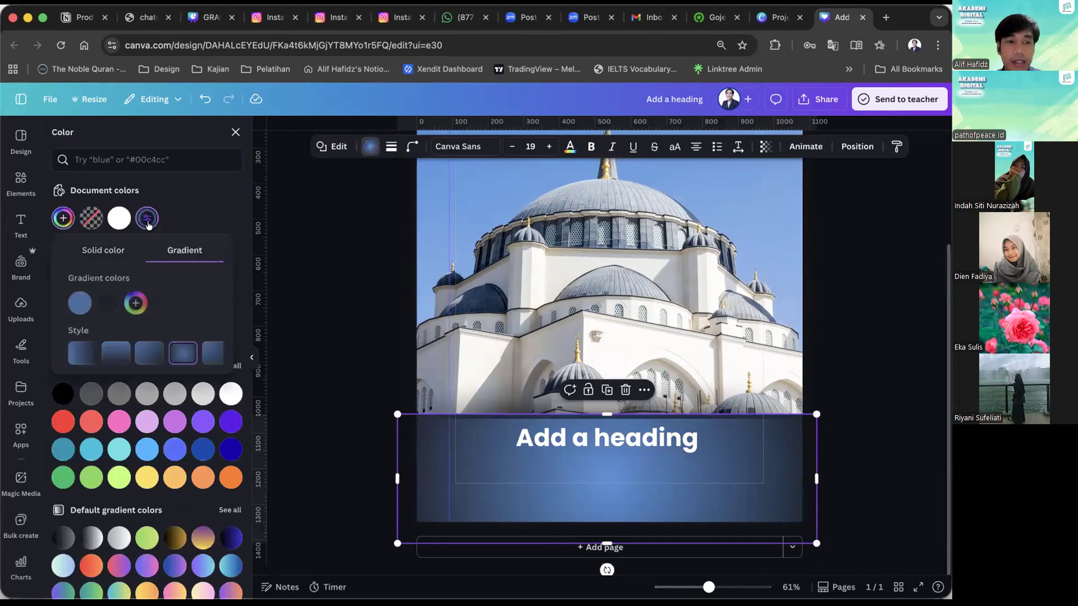
click(210, 352)
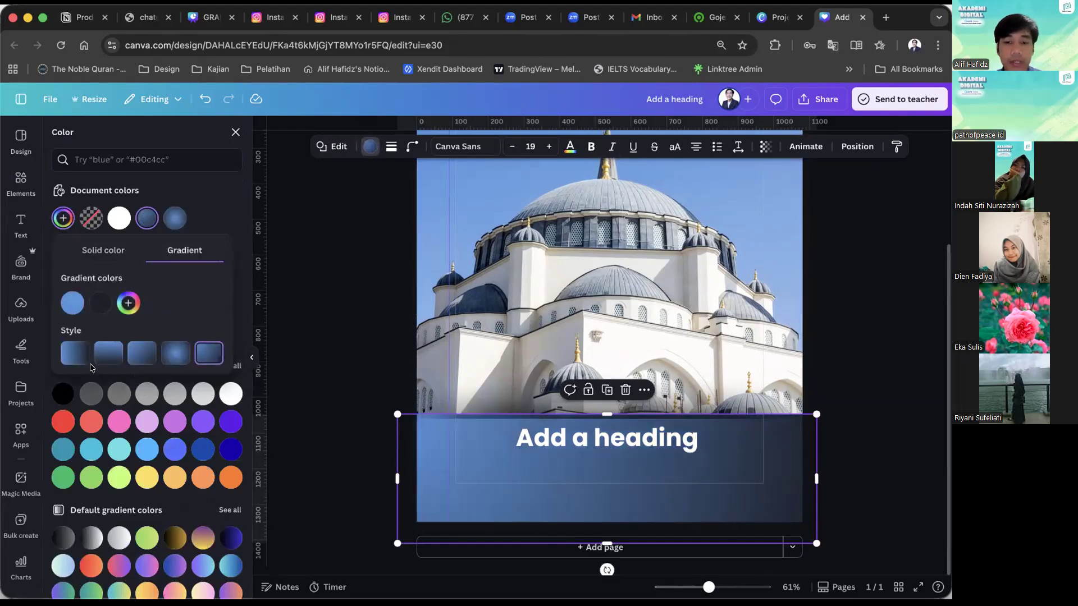
click(296, 341)
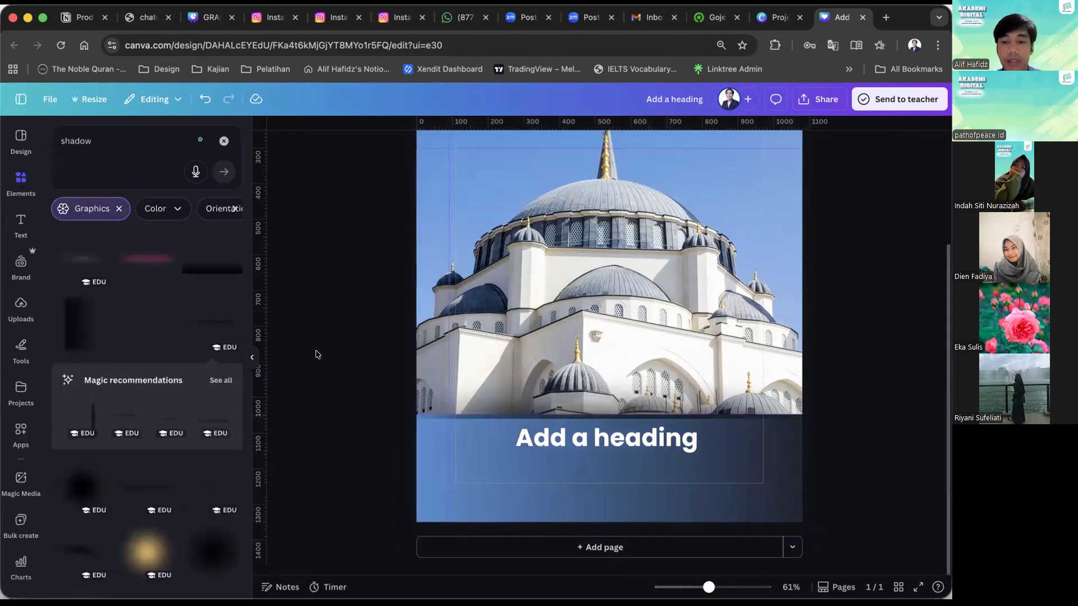
Replace the placeholder heading text with "Ramadhan".
scroll(318, 355, down, 3)
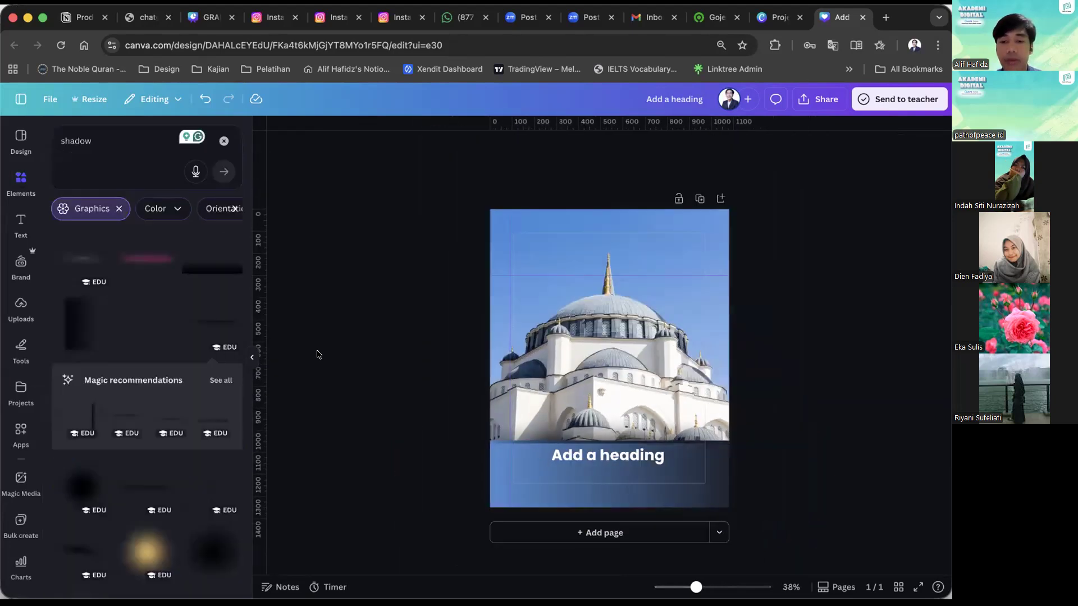
double_click(591, 455)
text(Ra)
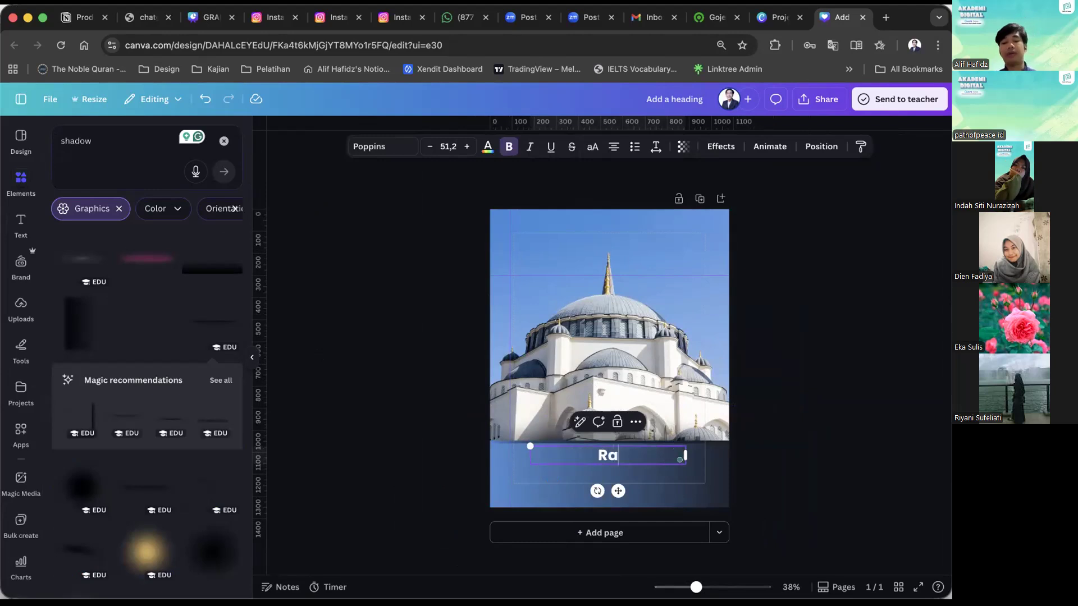
text(madhan)
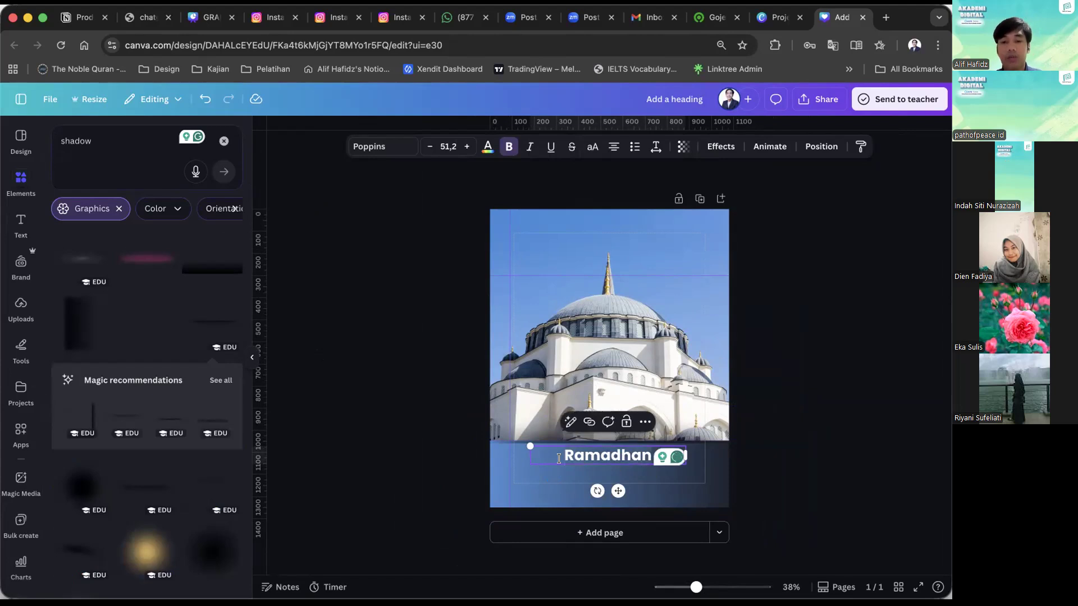
Change the heading text to "Keutamaan Malam Nisyfu Sya'ban".
key(super+a)
text(Malam N)
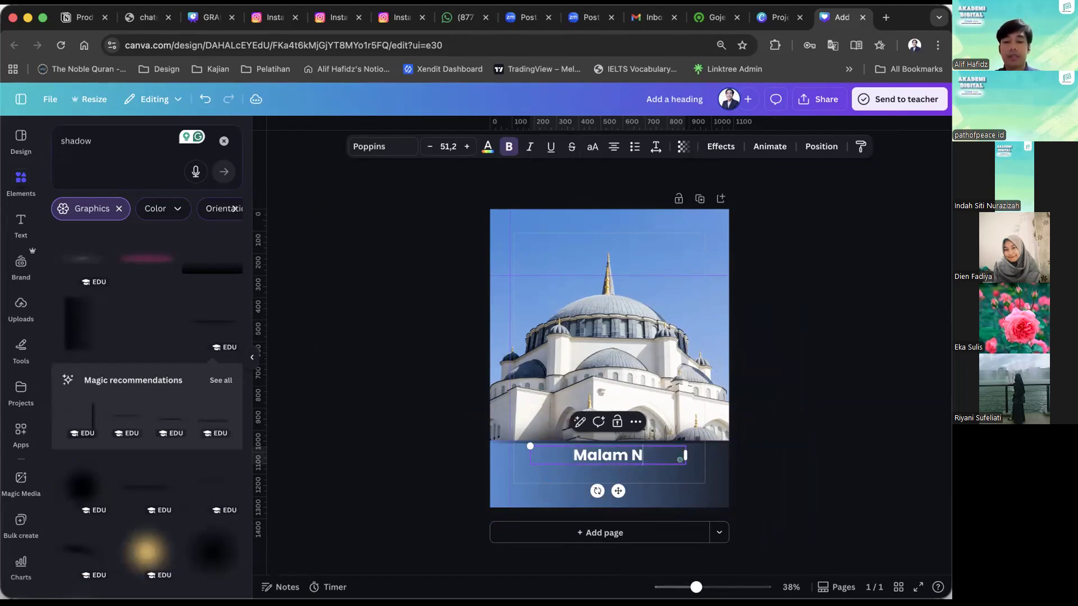
text(isyfu)
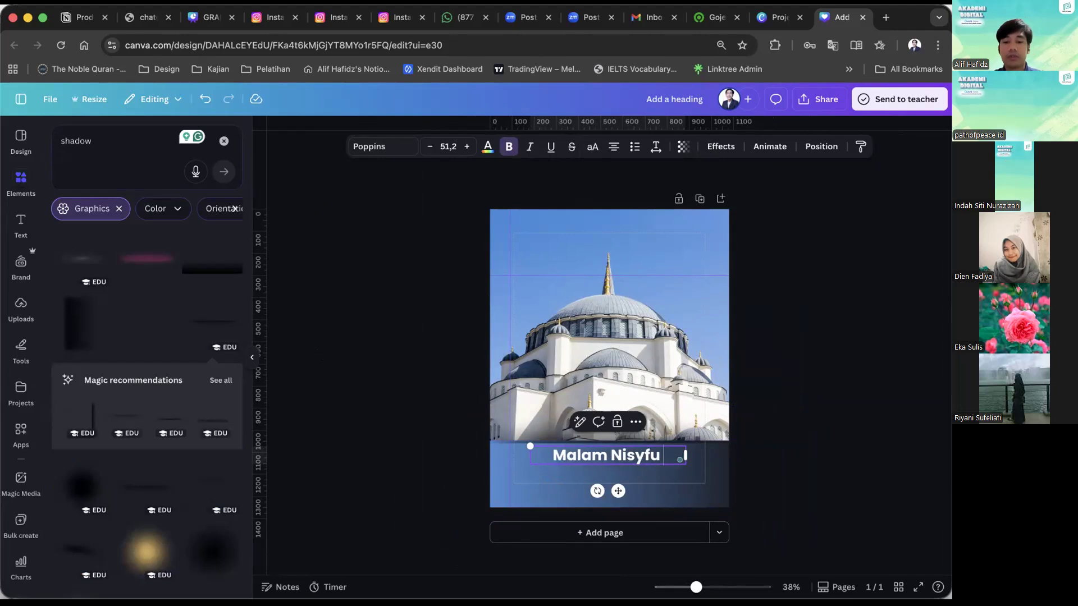
text( Sya)
text('ban)
key(Escape)
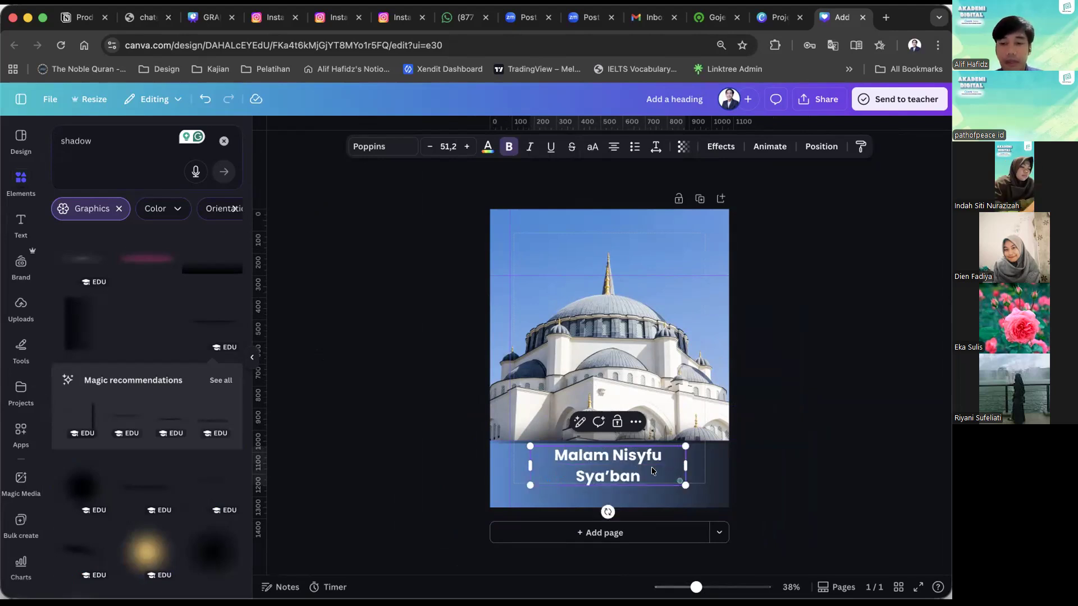
click(547, 455)
text(Keu)
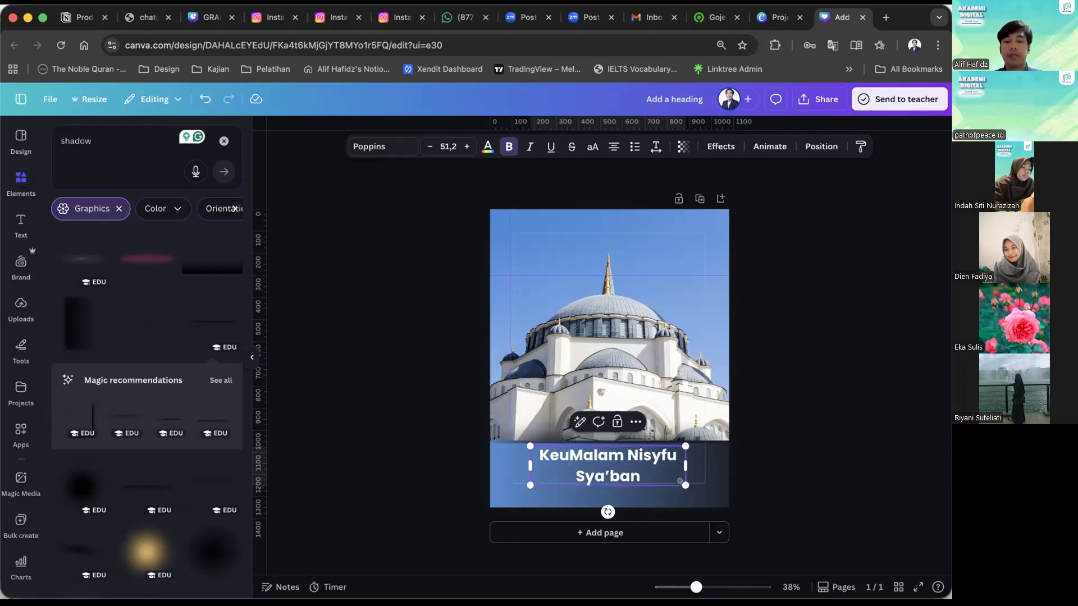
text(tamaan)
Fit the heading on a single line at font size 30.1, centred in the upper part of the band.
drag(686, 465, 727, 458)
drag(639, 491, 618, 489)
click(789, 427)
scroll(789, 427, up, 5)
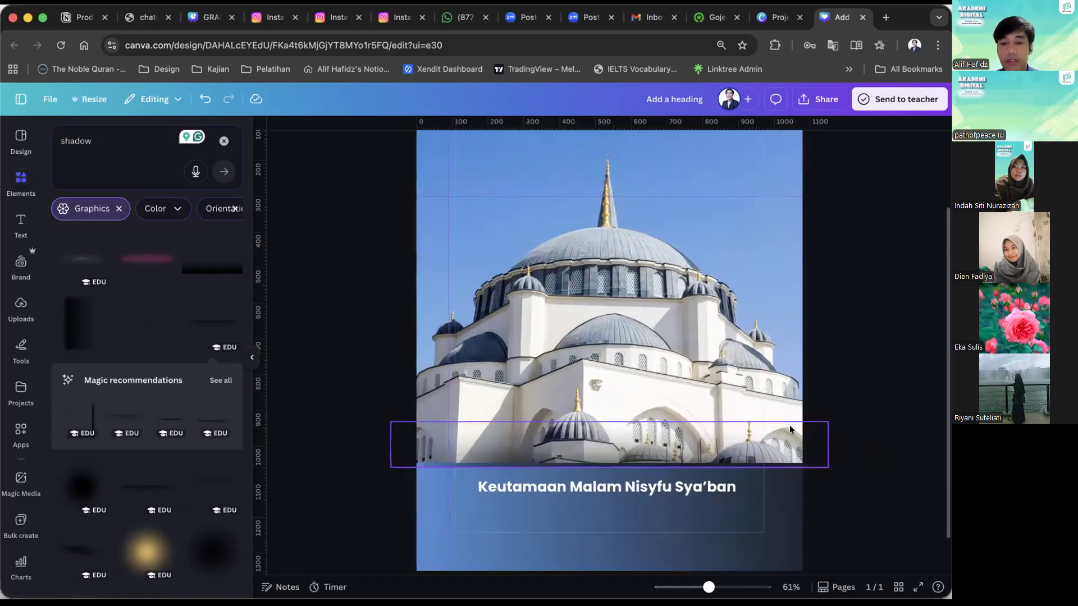
scroll(789, 428, up, 4)
scroll(598, 474, down, 2)
click(562, 427)
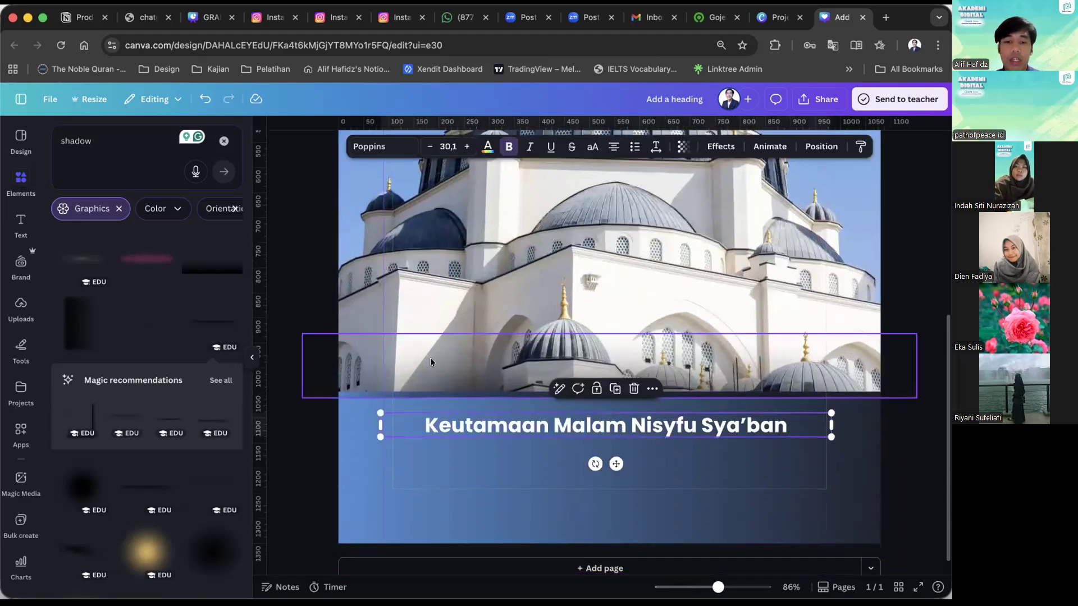
Add a square shape and resize it into a narrow bar closely framing the heading, behind the text.
click(224, 141)
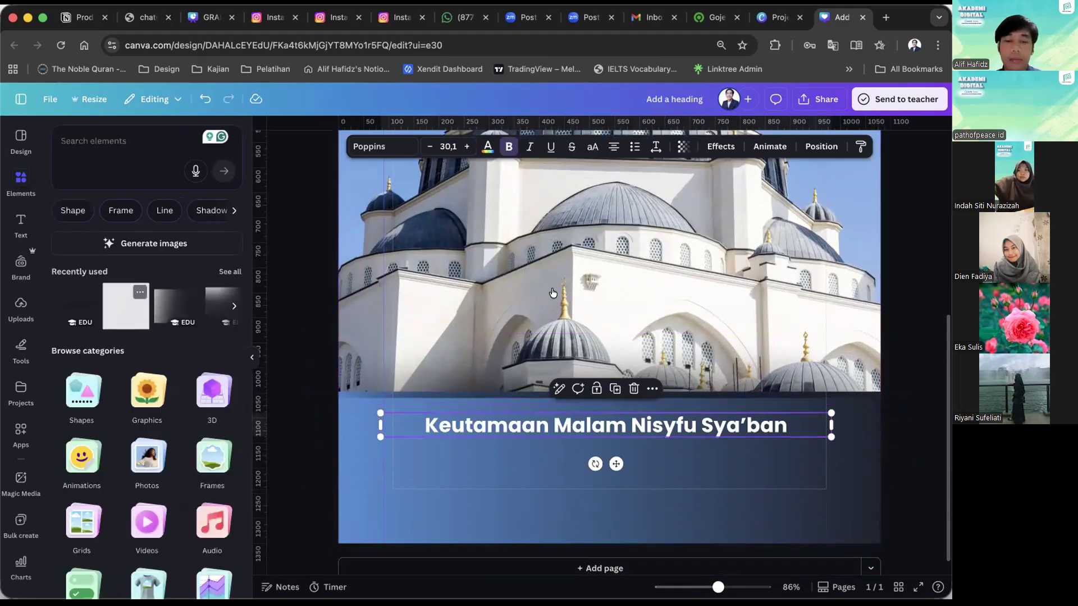
click(533, 351)
drag(561, 265, 489, 524)
drag(498, 568, 510, 438)
drag(579, 424, 795, 411)
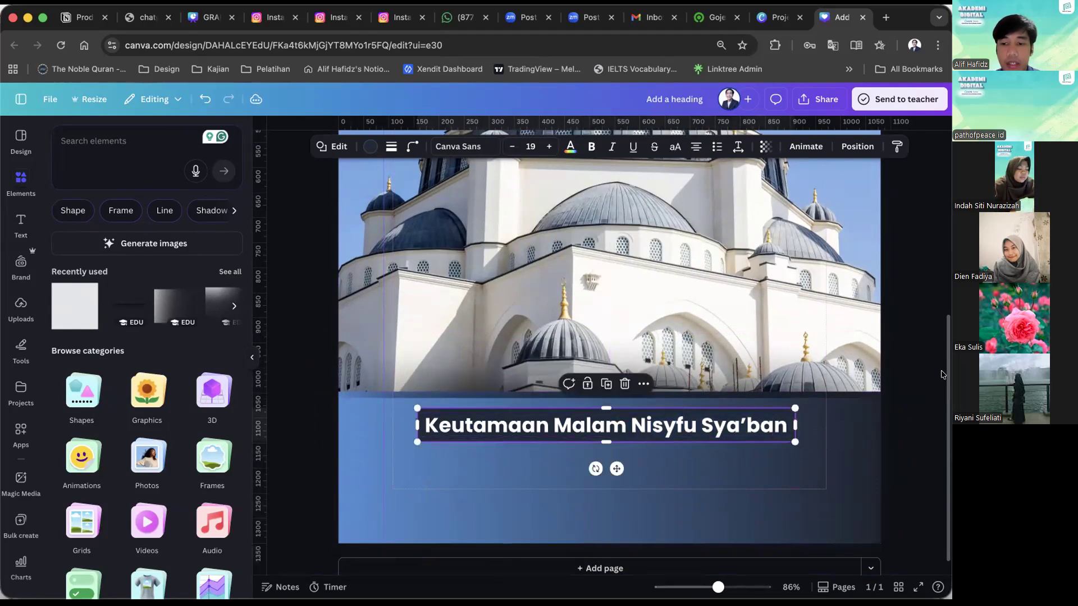
Search the colour choices for "blue" and fill the narrow bar behind the heading with a pale sky blue.
click(369, 147)
scroll(118, 348, down, 1)
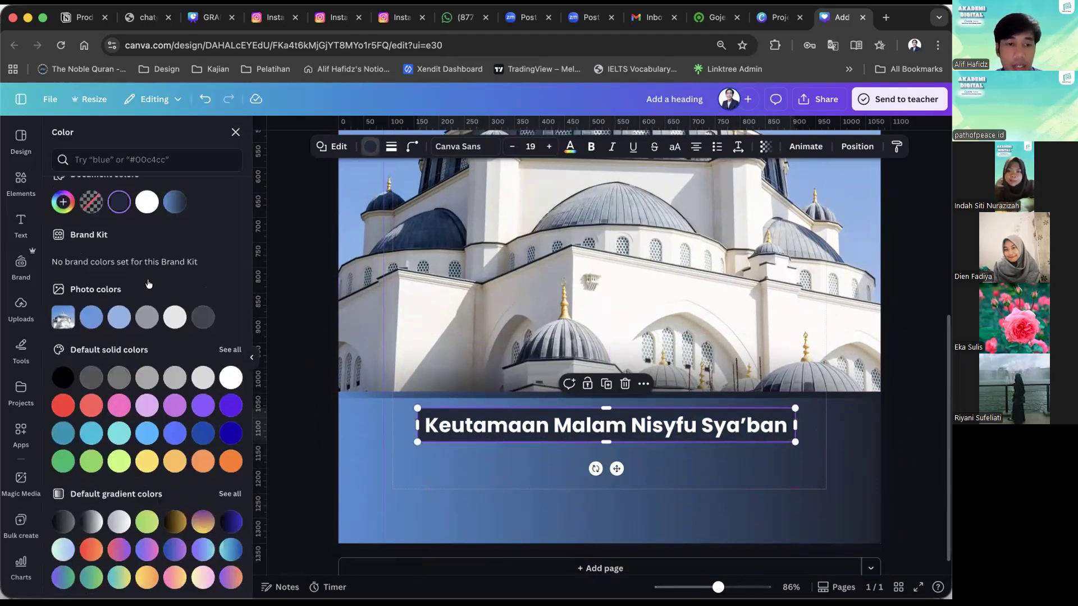
scroll(149, 283, up, 1)
text(blu)
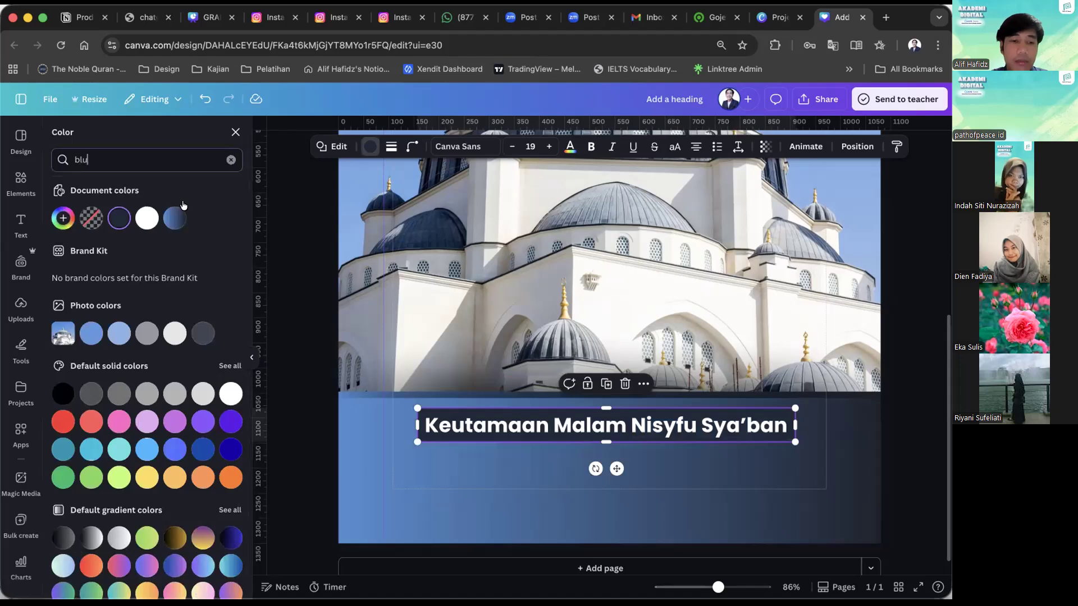
text(e)
click(200, 214)
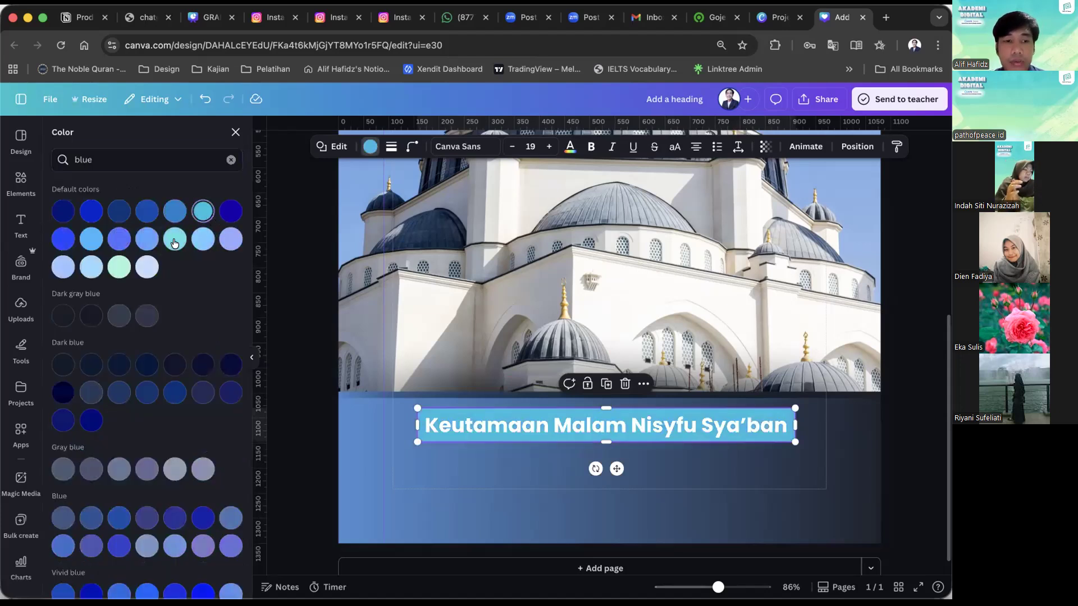
click(196, 243)
click(147, 240)
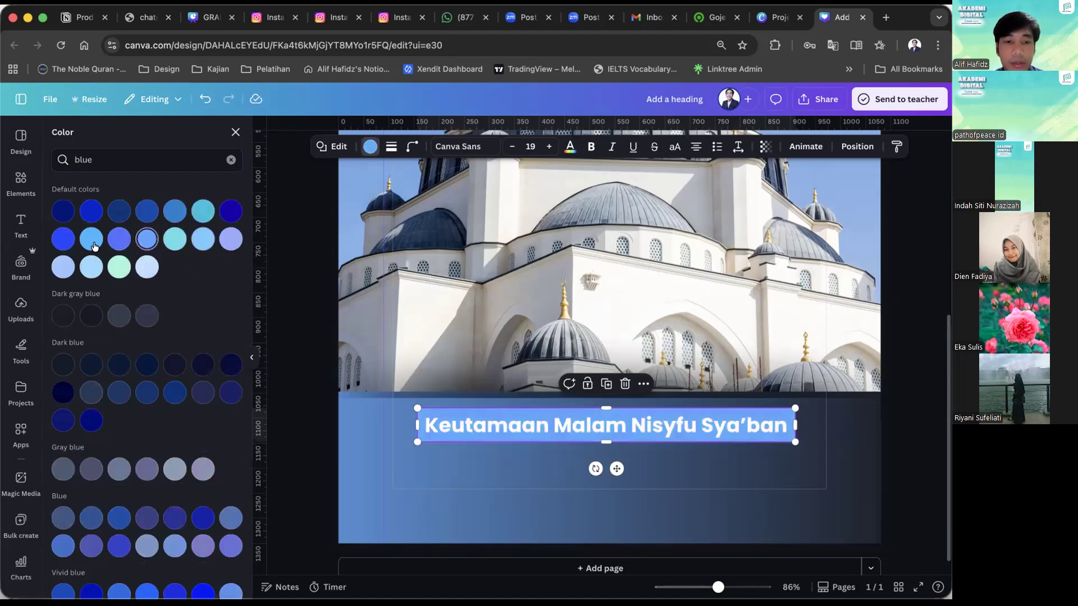
click(114, 264)
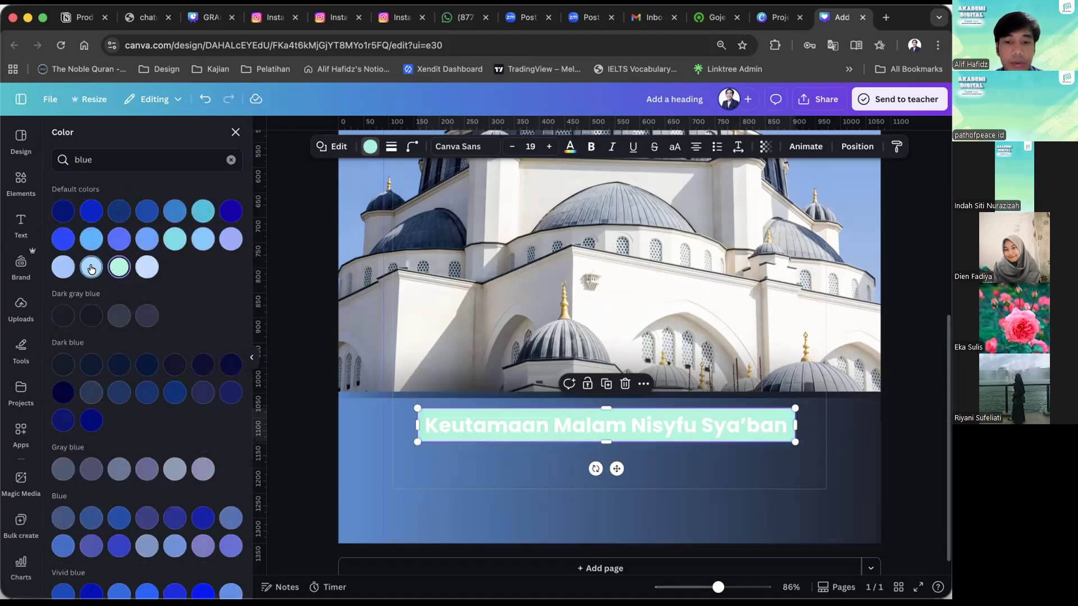
click(92, 268)
click(64, 267)
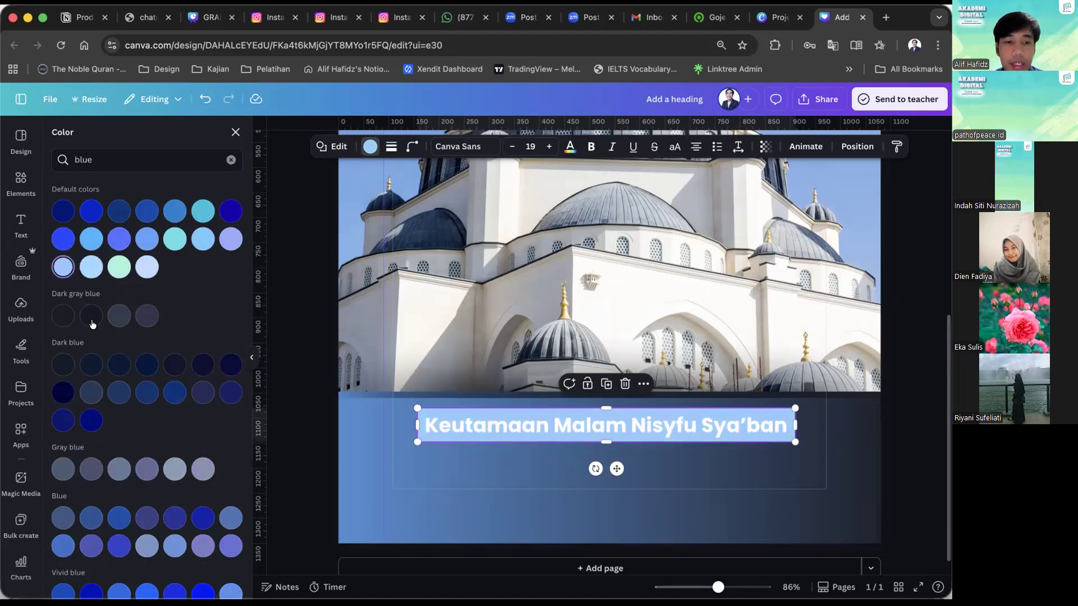
click(96, 367)
click(117, 368)
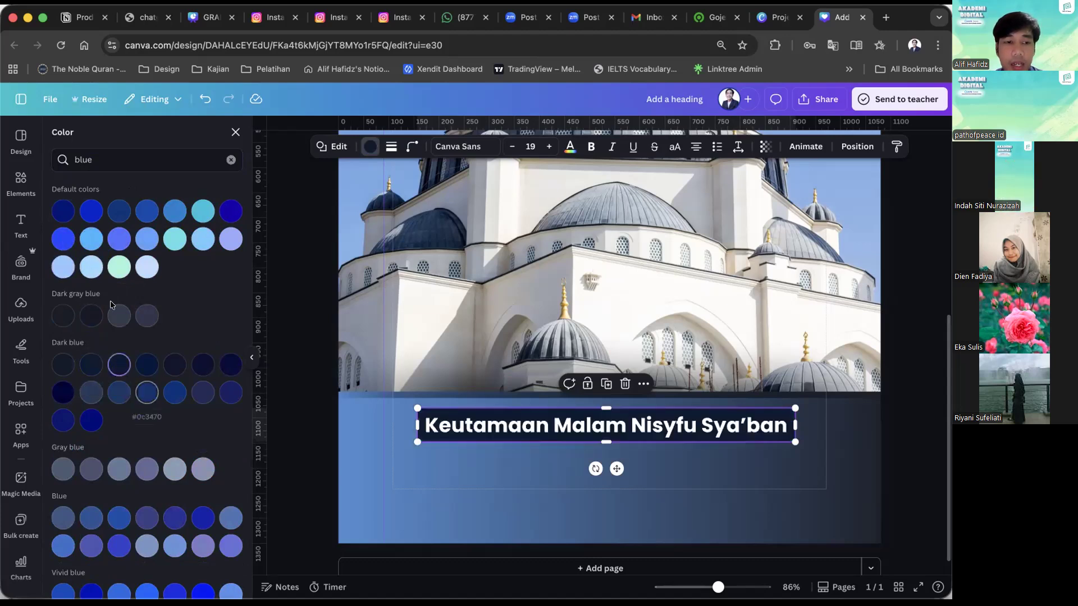
click(92, 268)
scroll(151, 421, down, 3)
scroll(147, 429, up, 3)
click(303, 467)
Recolour the heading text with the document's linear gradient from #5293db to #1d1f27.
click(450, 411)
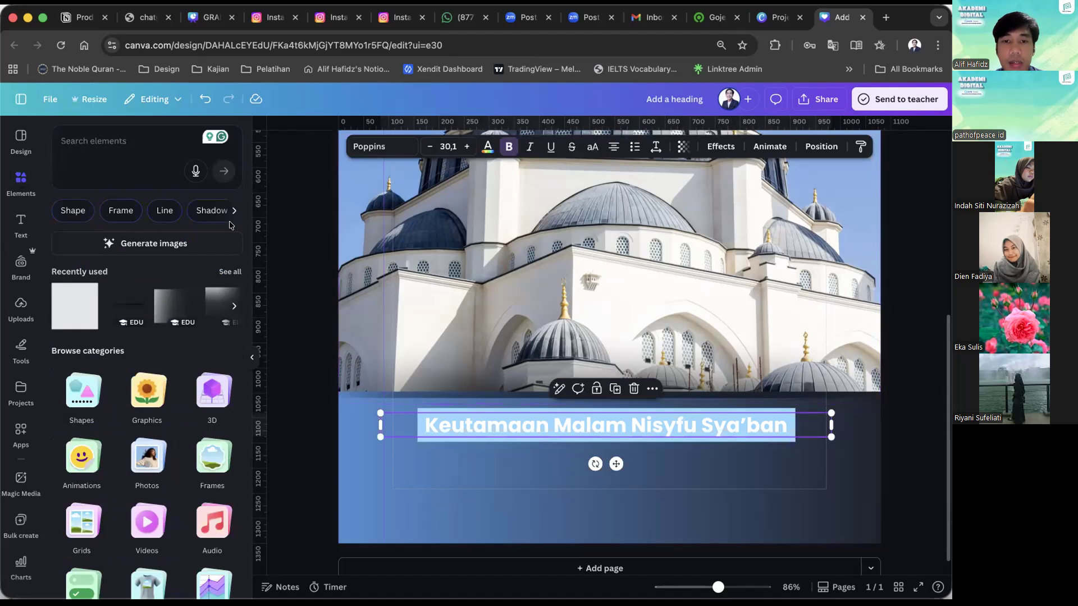
click(488, 147)
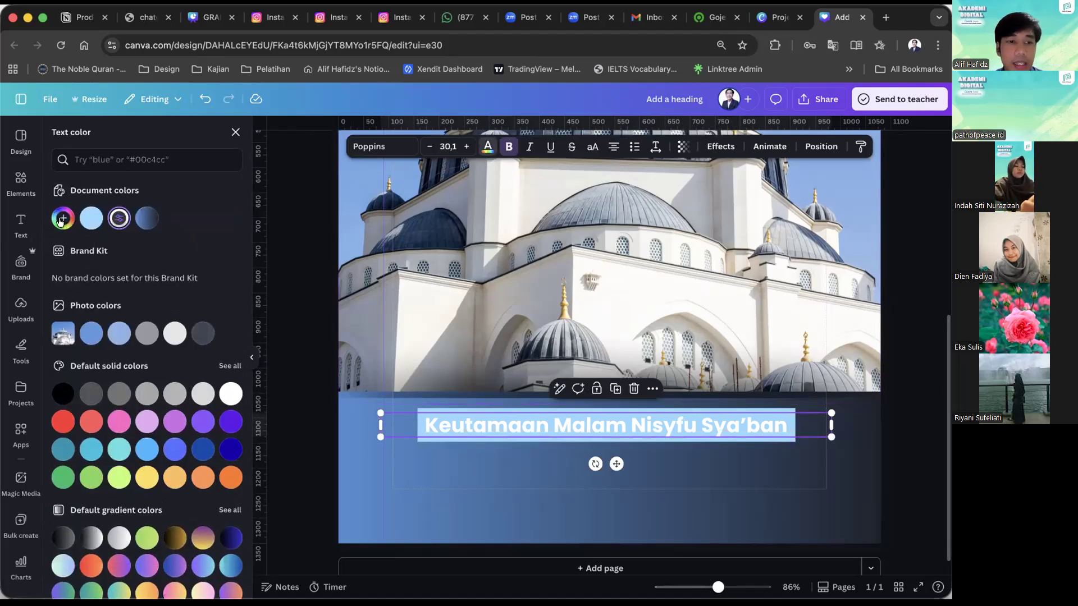
click(148, 222)
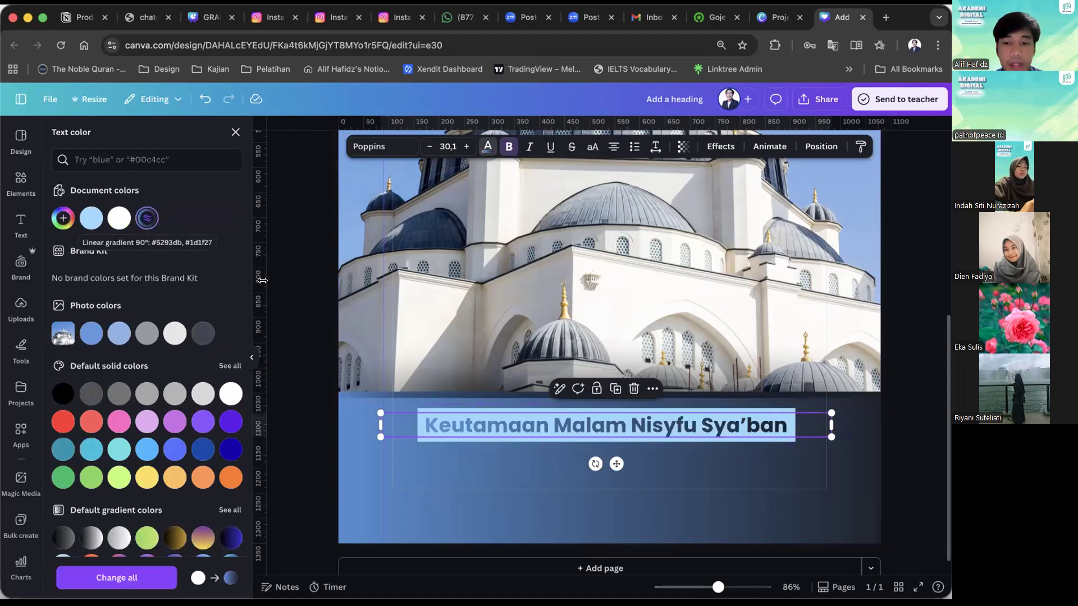
click(295, 293)
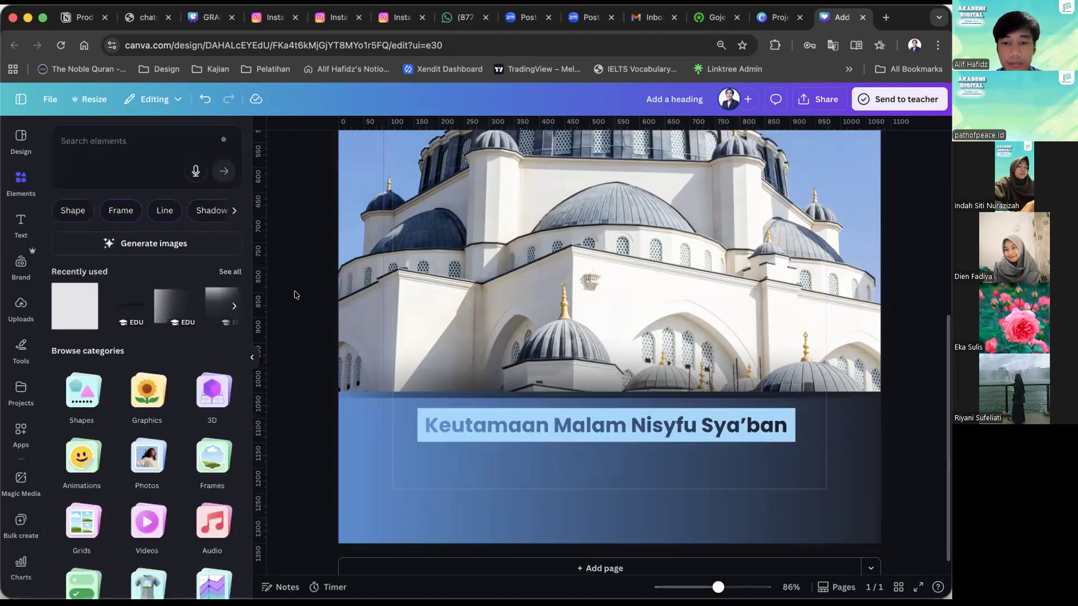
scroll(296, 295, down, 5)
scroll(294, 294, up, 3)
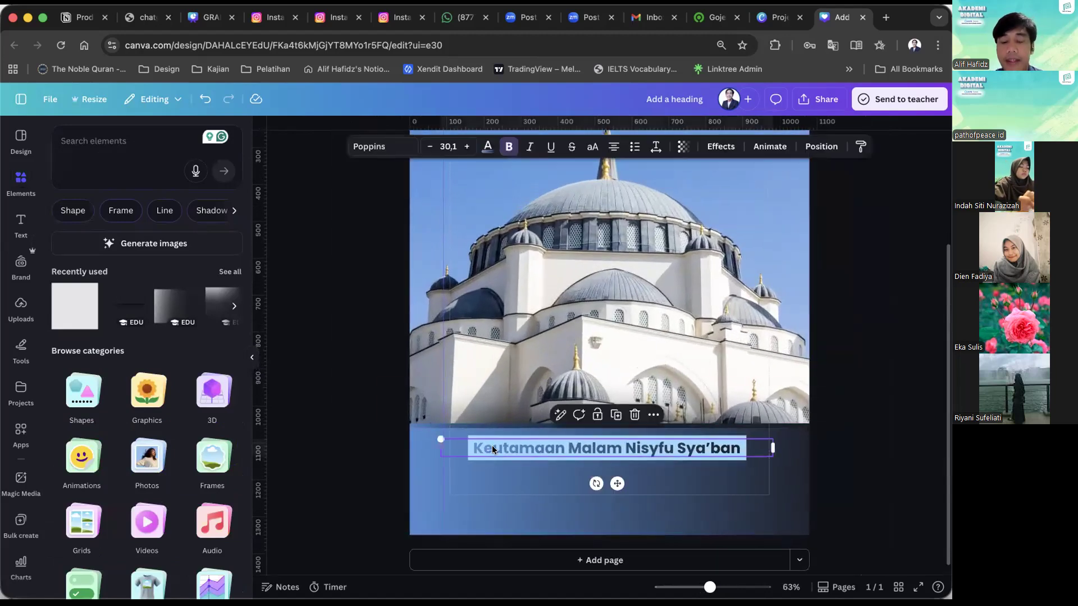
Duplicate the heading just below its bar and make the copy white and non-bold.
click(478, 445)
click(344, 451)
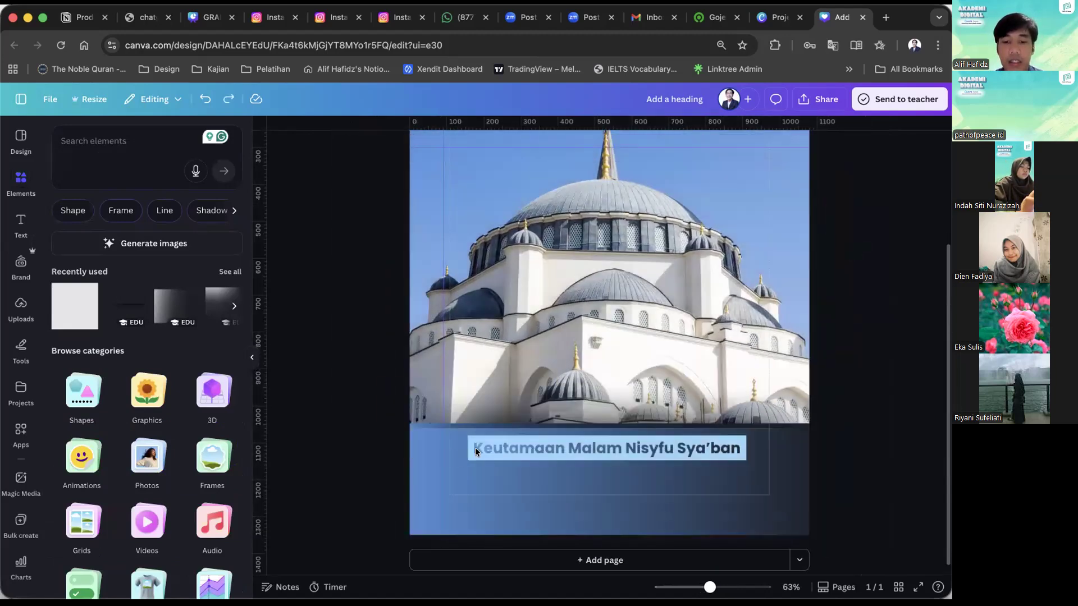
click(475, 447)
drag(475, 447, 479, 476)
click(486, 145)
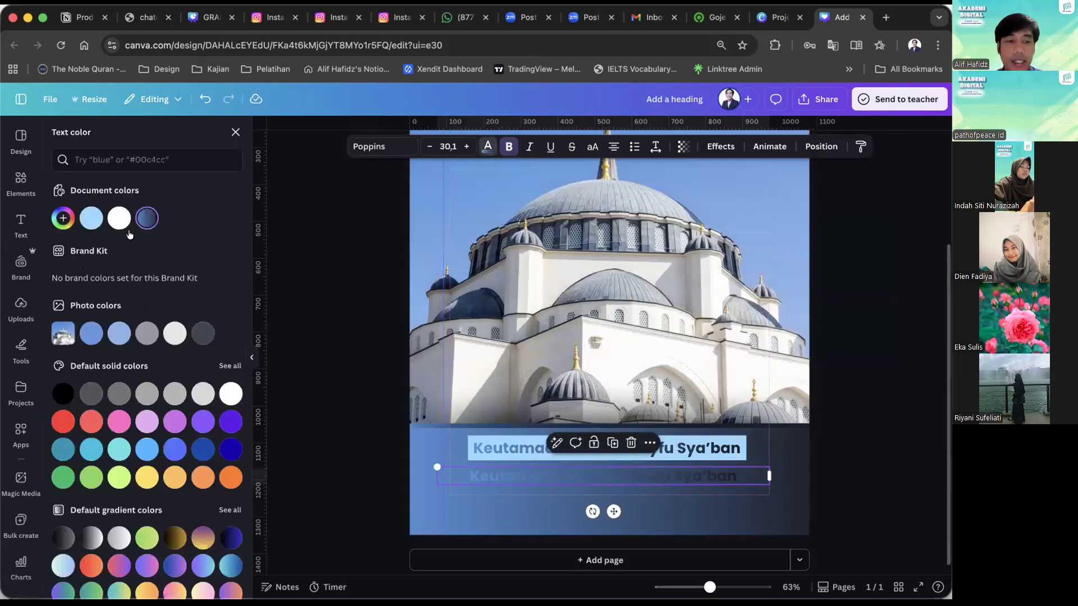
click(119, 218)
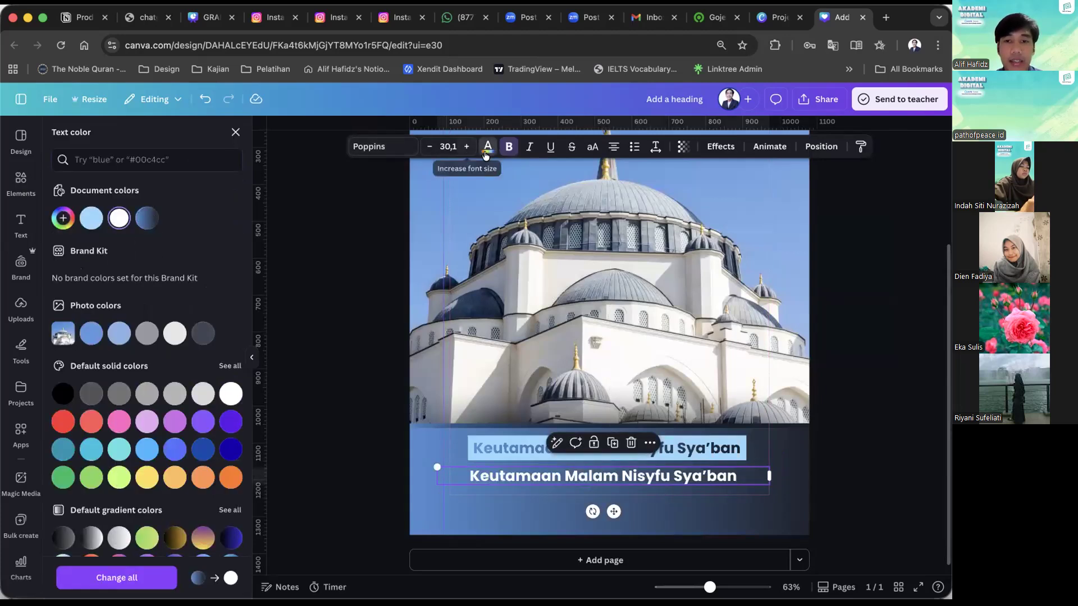
click(508, 148)
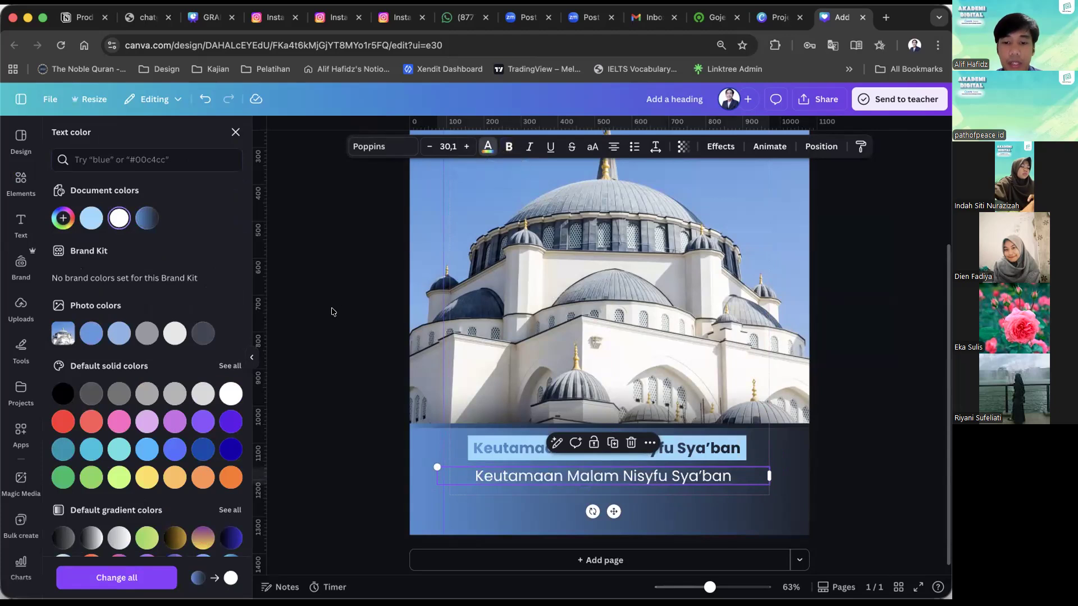
click(332, 312)
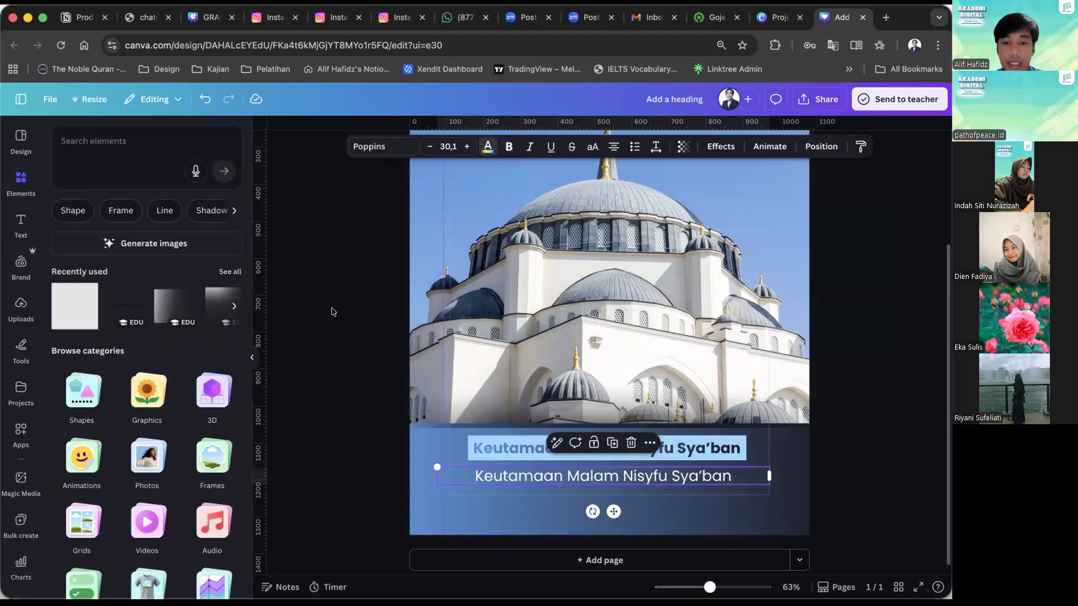
Reduce the white text copy's font size to 23.1.
click(523, 472)
click(428, 147)
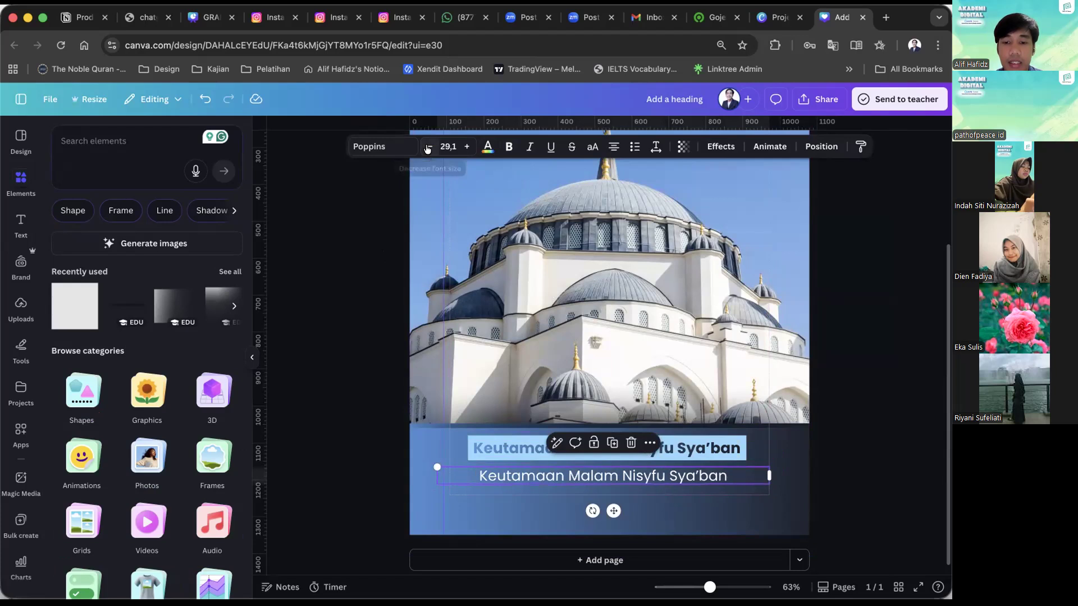
click(427, 147)
click(371, 260)
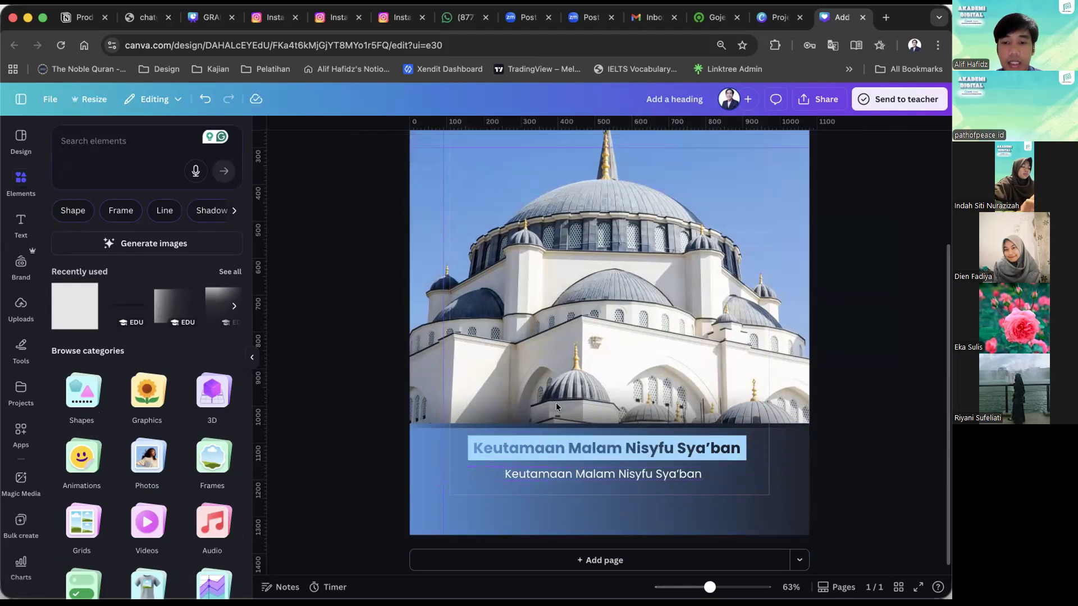
Replace the white text below the heading with "Membaca suray Yasin 3 kali, dengan membaca doa ....".
click(574, 476)
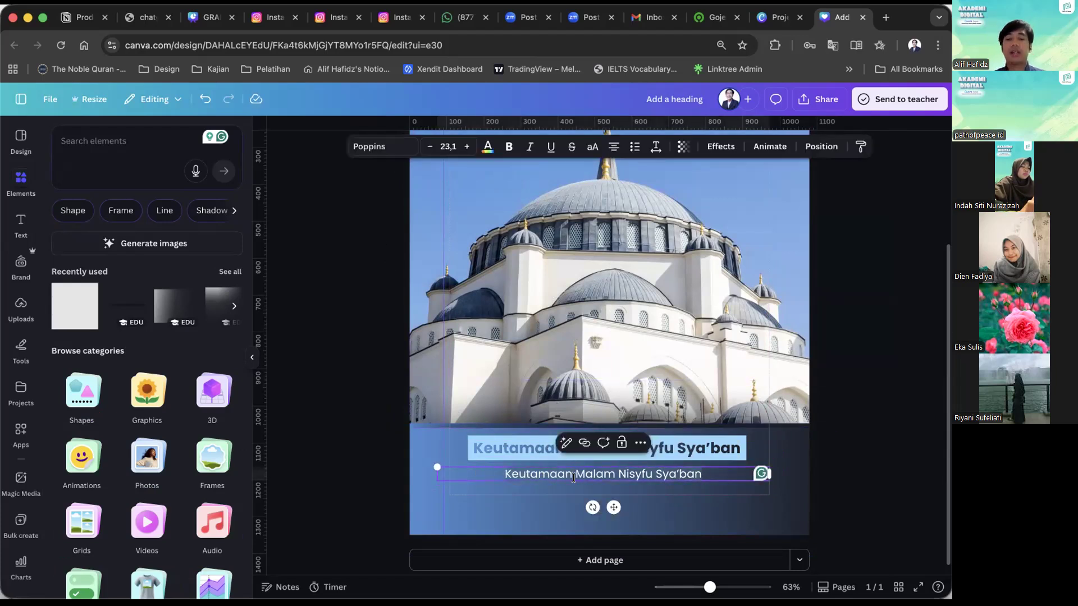
text(Memba)
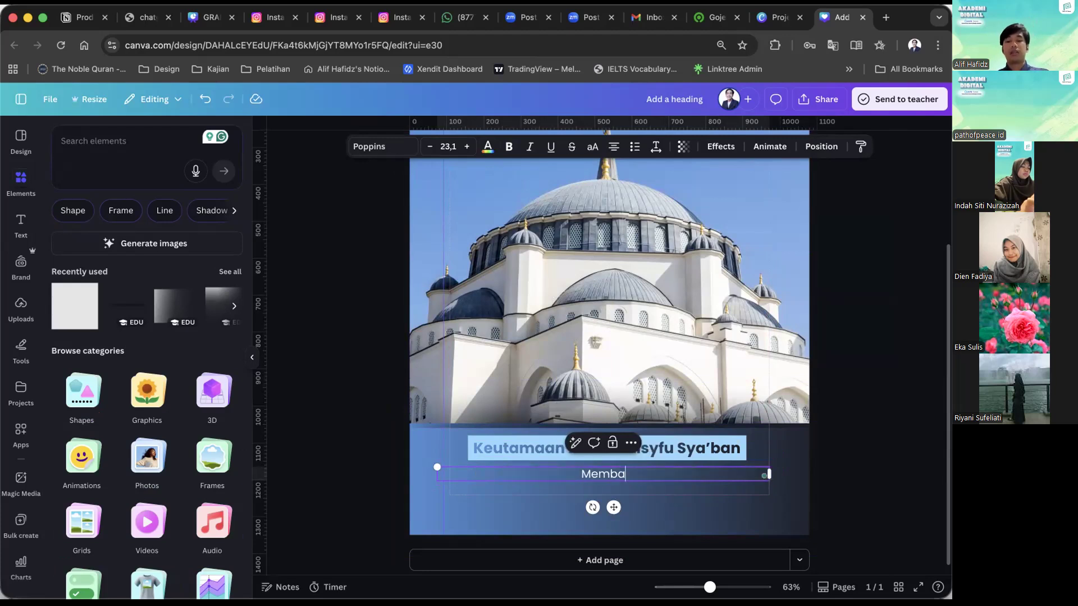
text(ca suray )
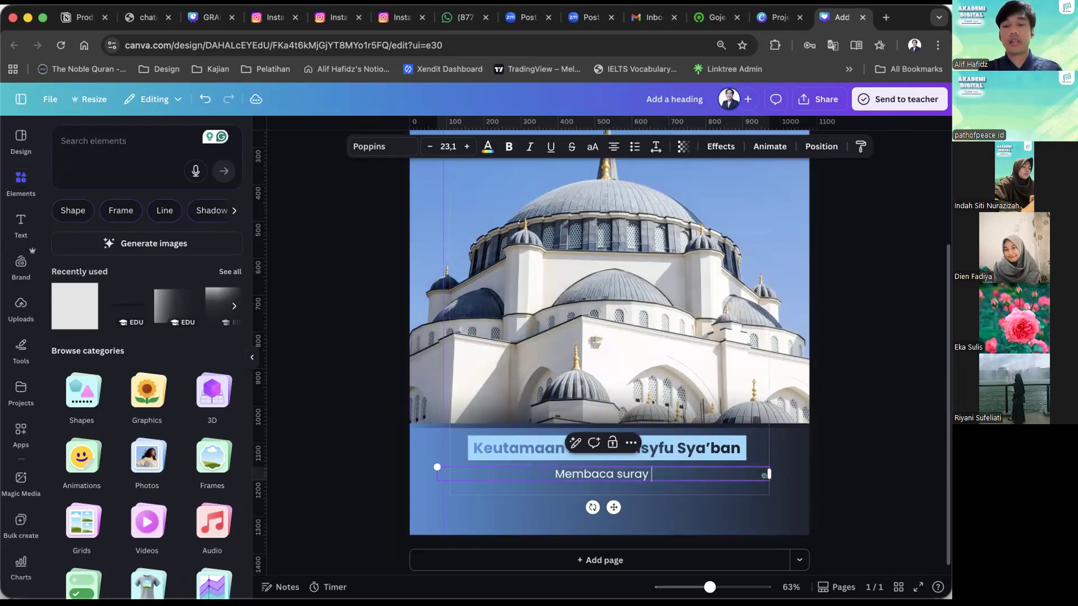
text(Yasin 3 )
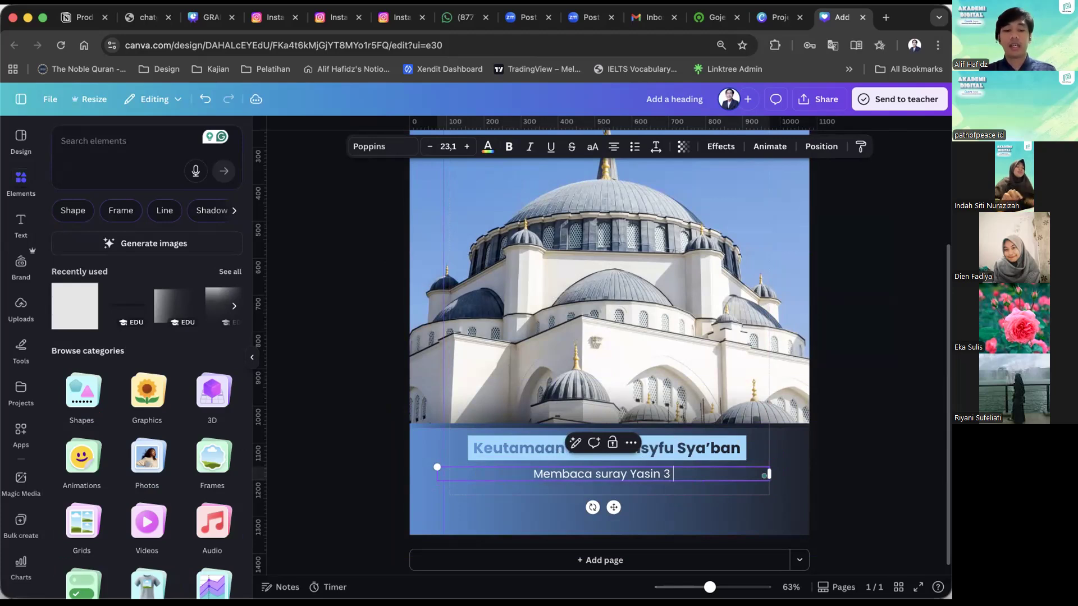
text(kali, denga)
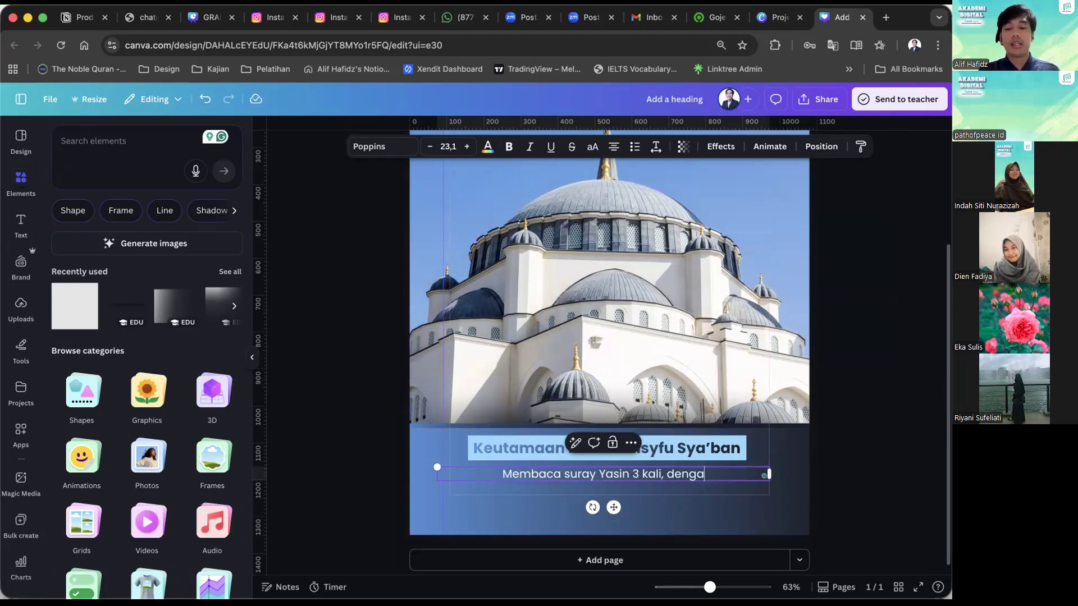
text(n membaca doa)
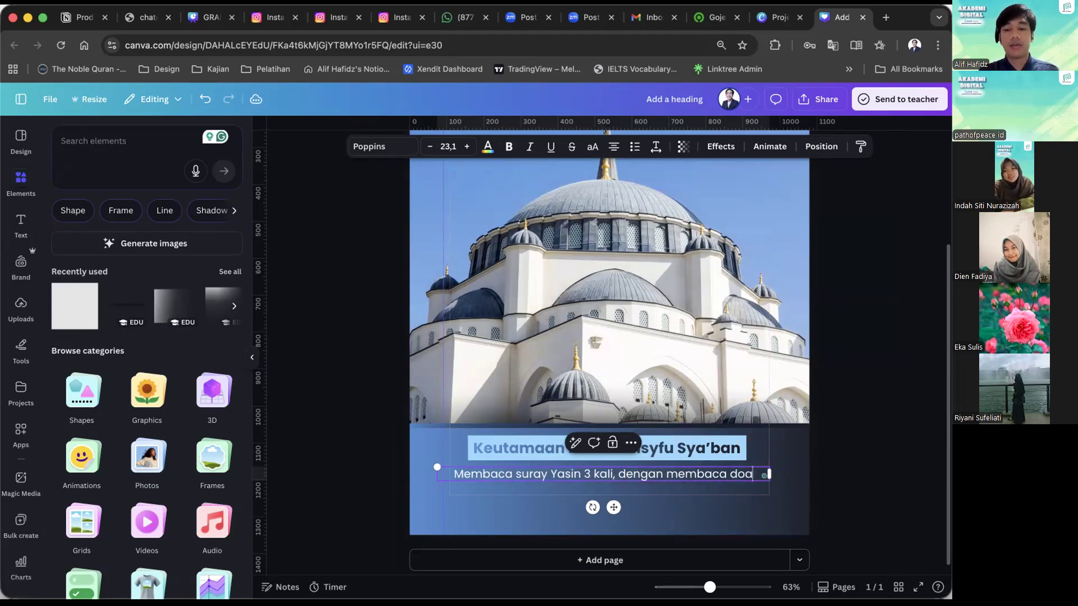
text( ...)
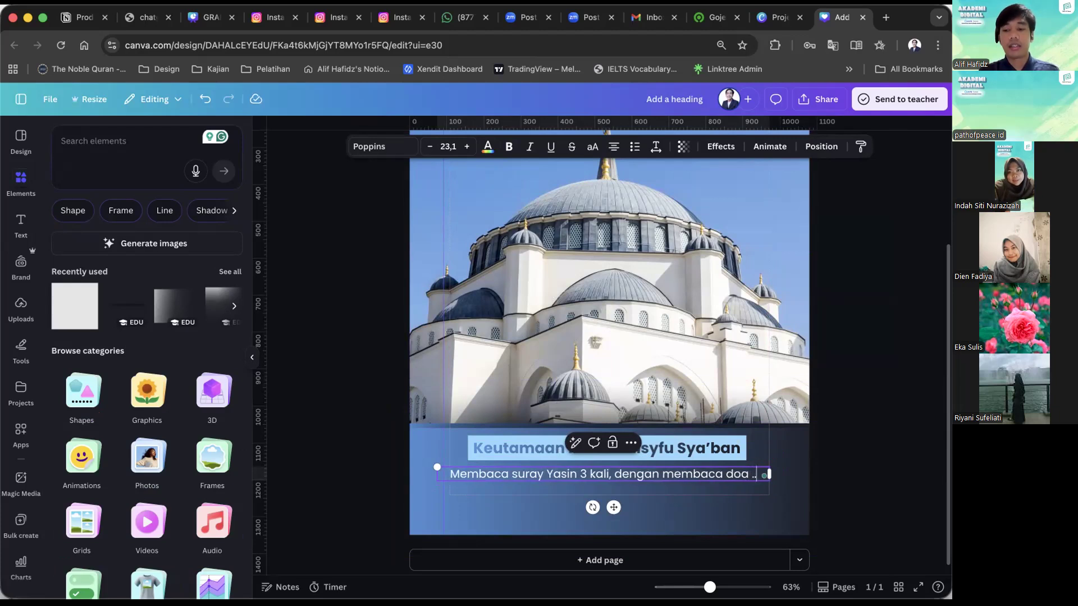
Narrow the body text box so it wraps onto two lines and centre it slightly lower beneath the heading.
drag(753, 473, 648, 476)
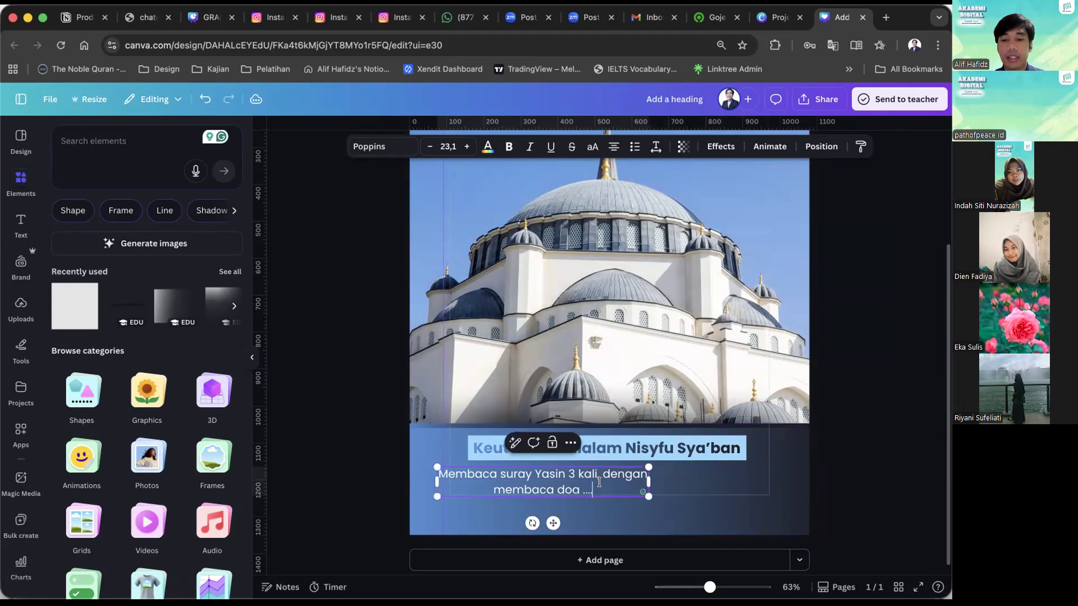
click(933, 440)
click(614, 486)
drag(614, 483, 673, 490)
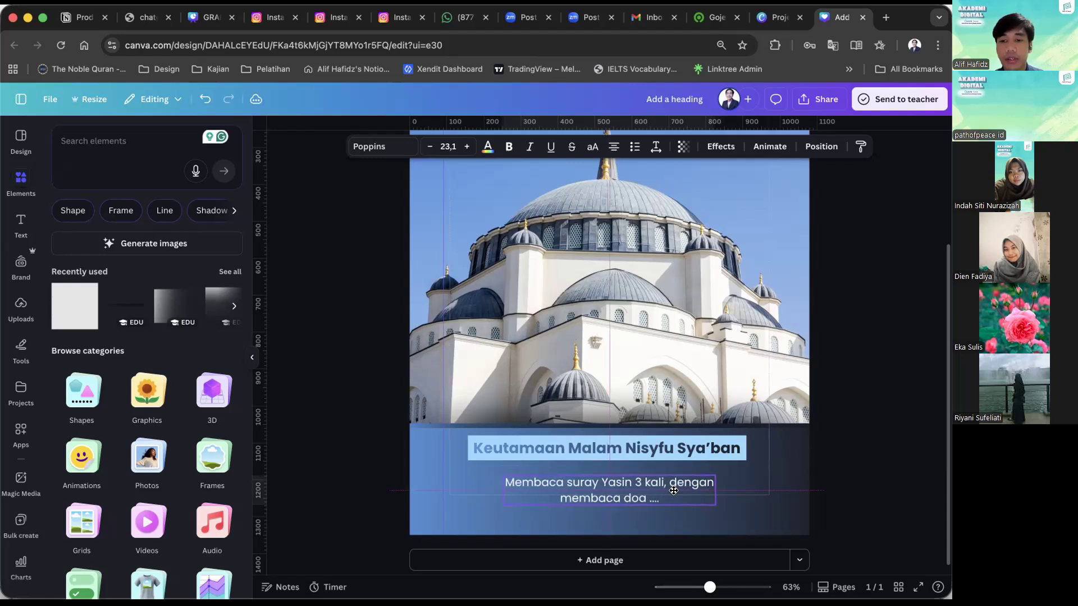
click(834, 433)
Move the light blue bar and the heading text down together, closer to the body text.
drag(733, 462, 733, 469)
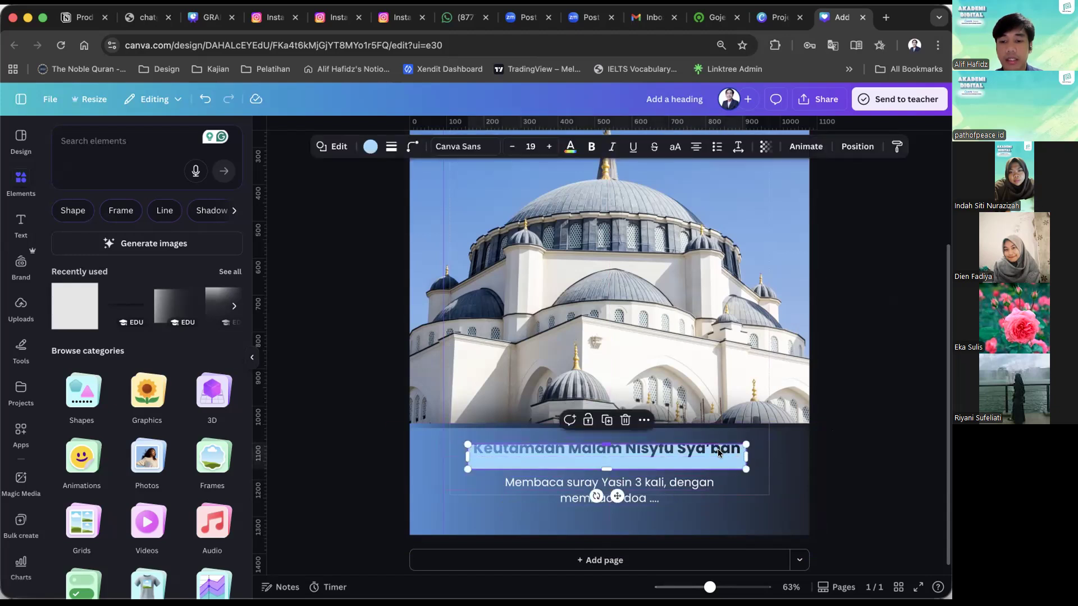
double_click(716, 454)
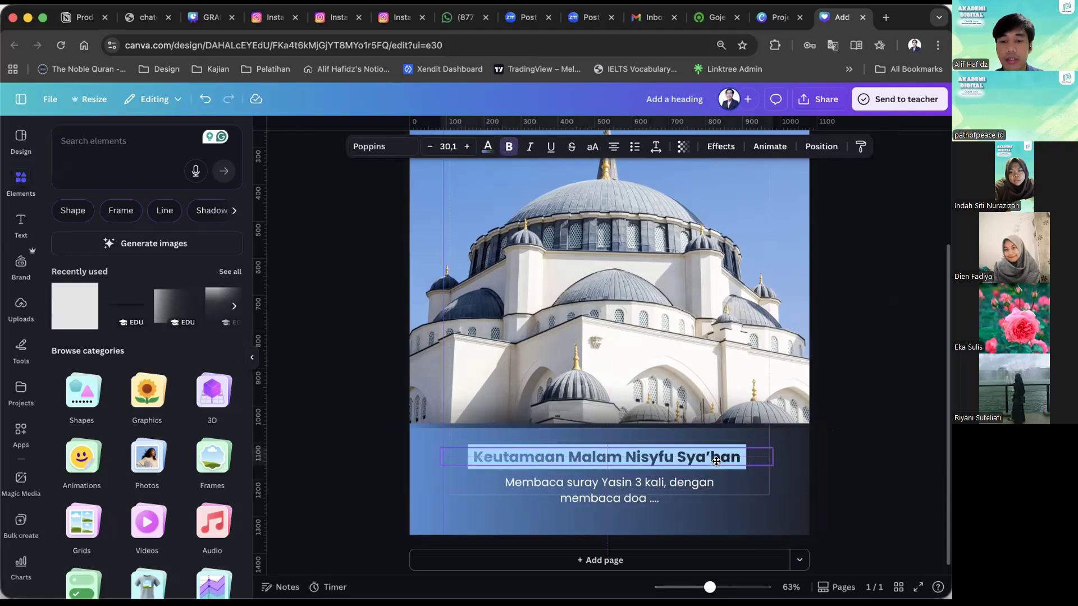
click(869, 377)
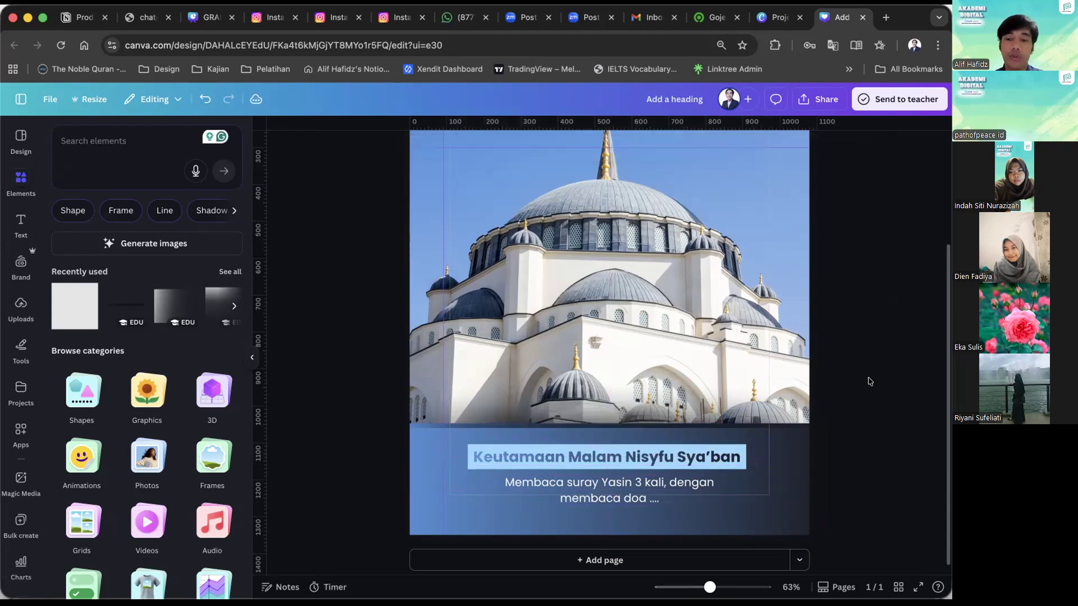
Search the elements for "ornamen moslem", show all graphics results and insert the long gold geometric border strip.
scroll(869, 378, down, 5)
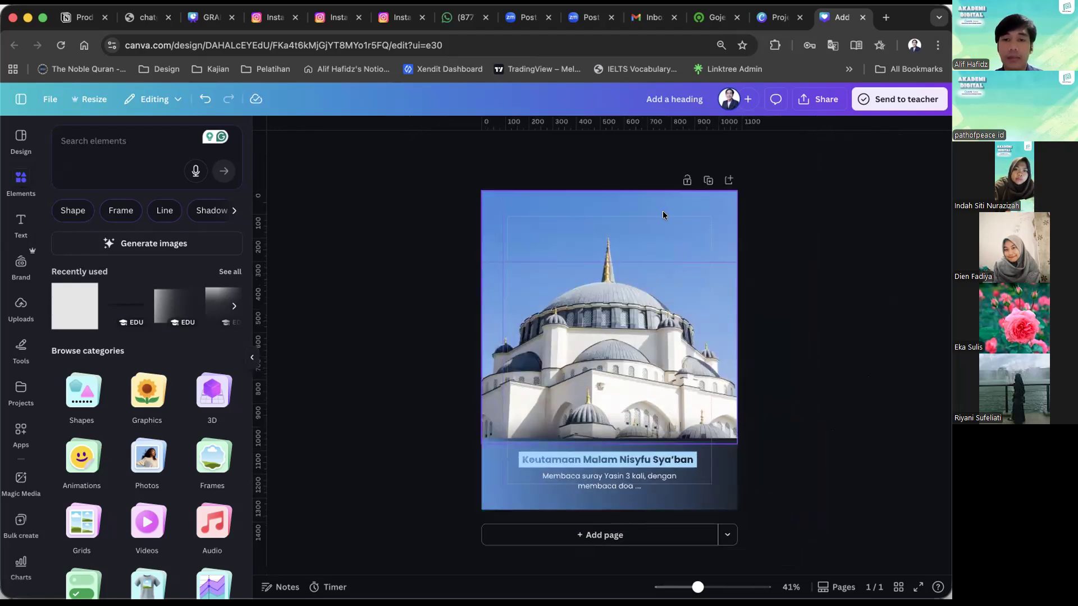
click(208, 164)
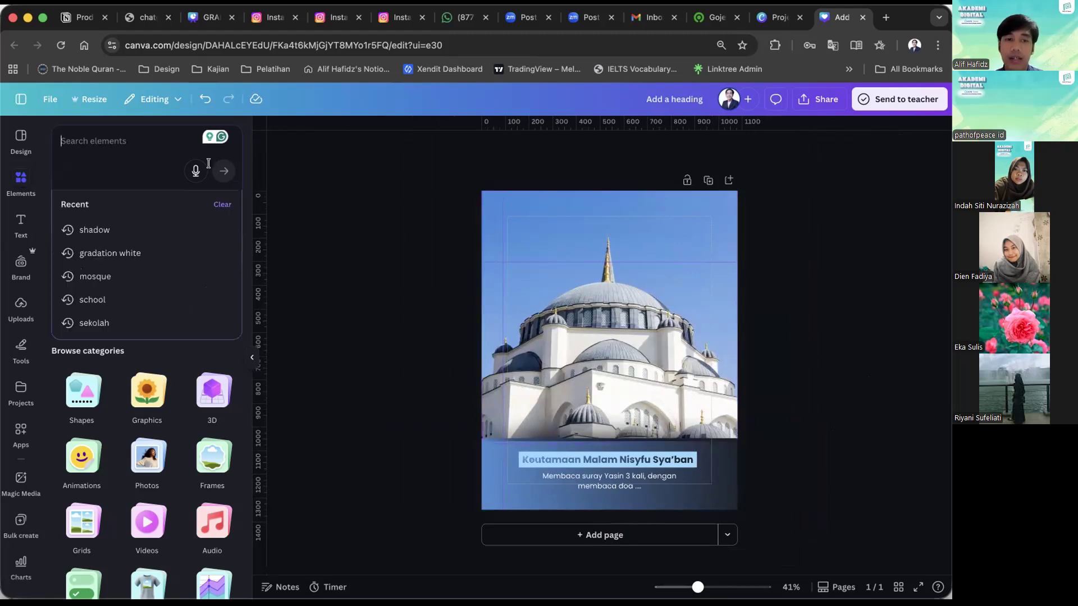
click(360, 242)
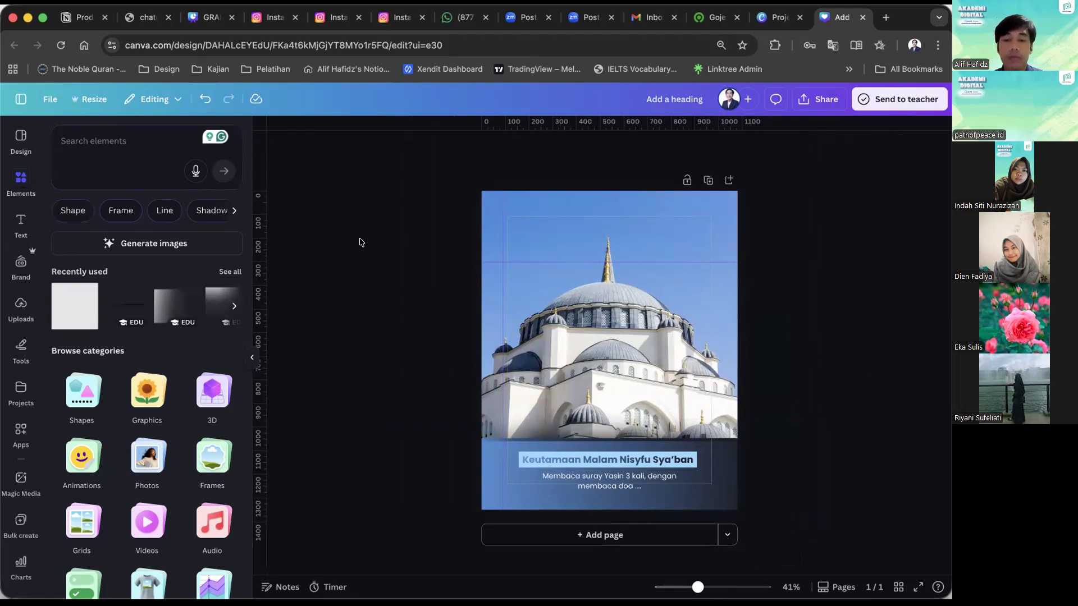
click(156, 163)
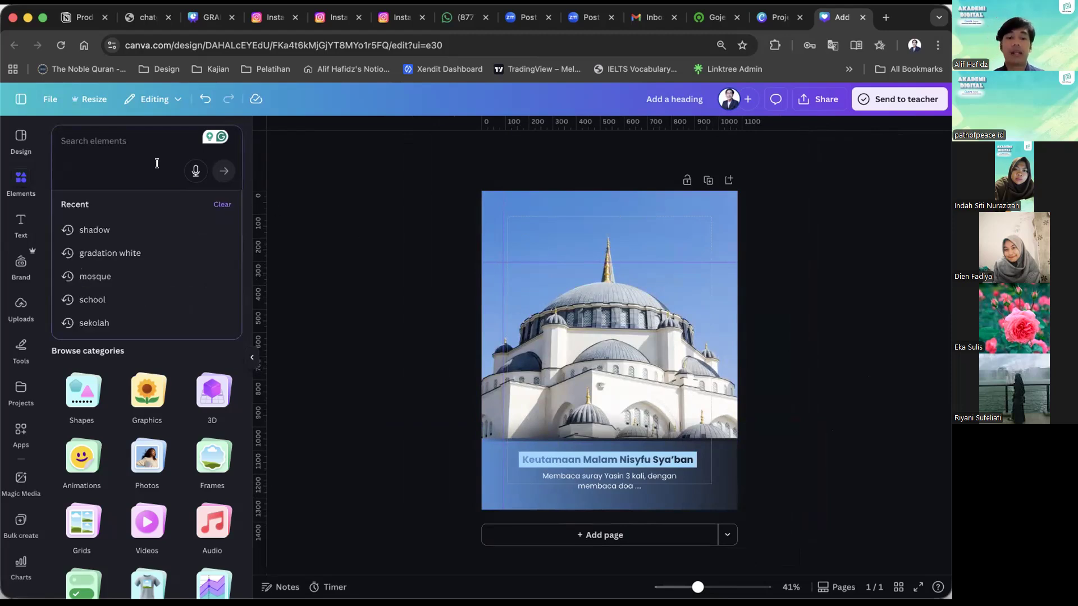
text(ornamen)
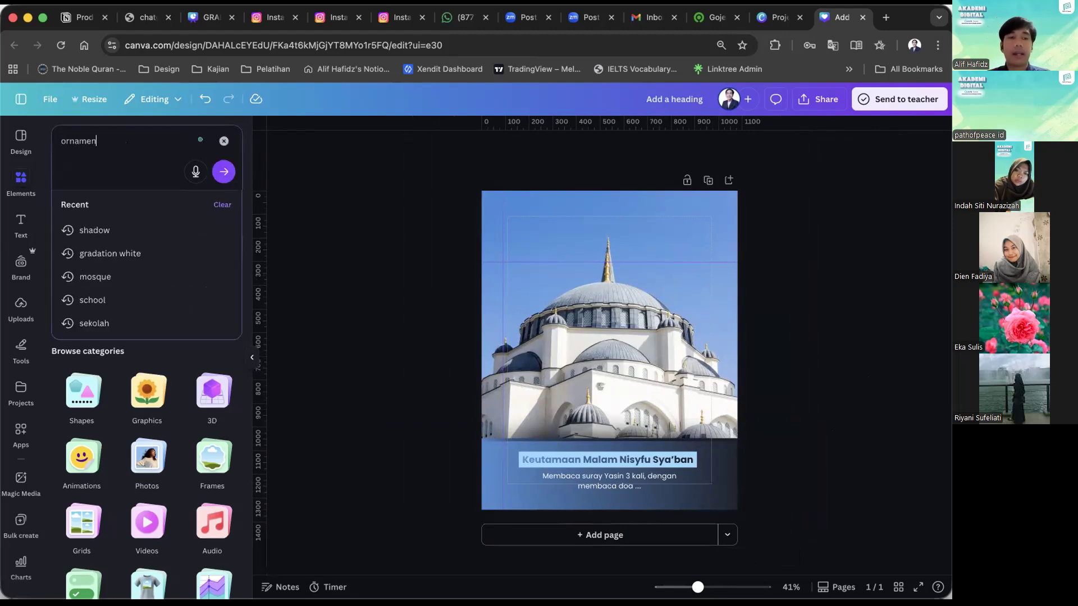
text( moslem)
key(Return)
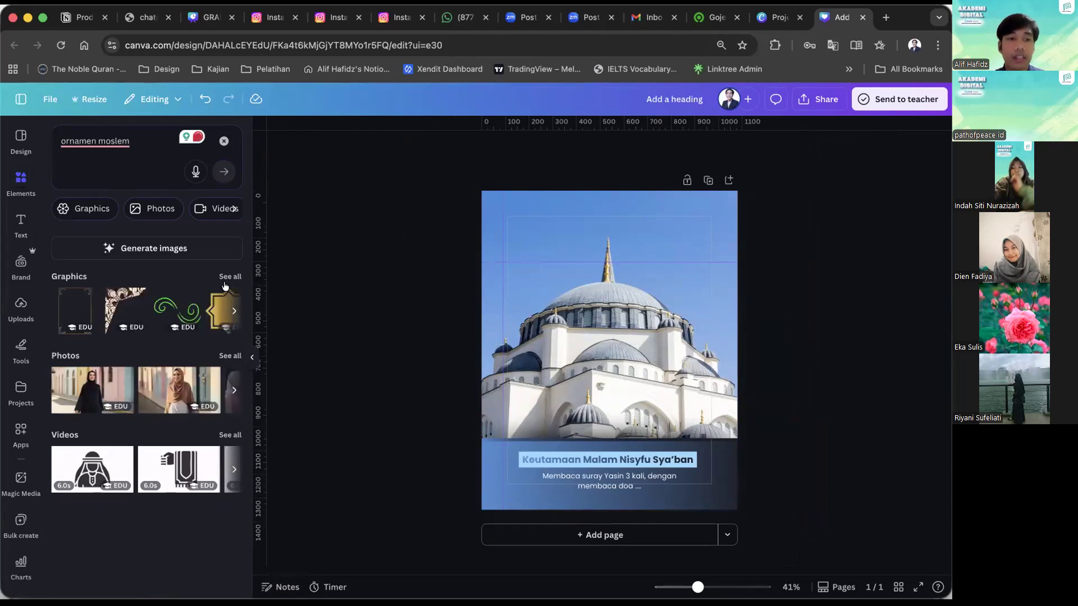
click(230, 280)
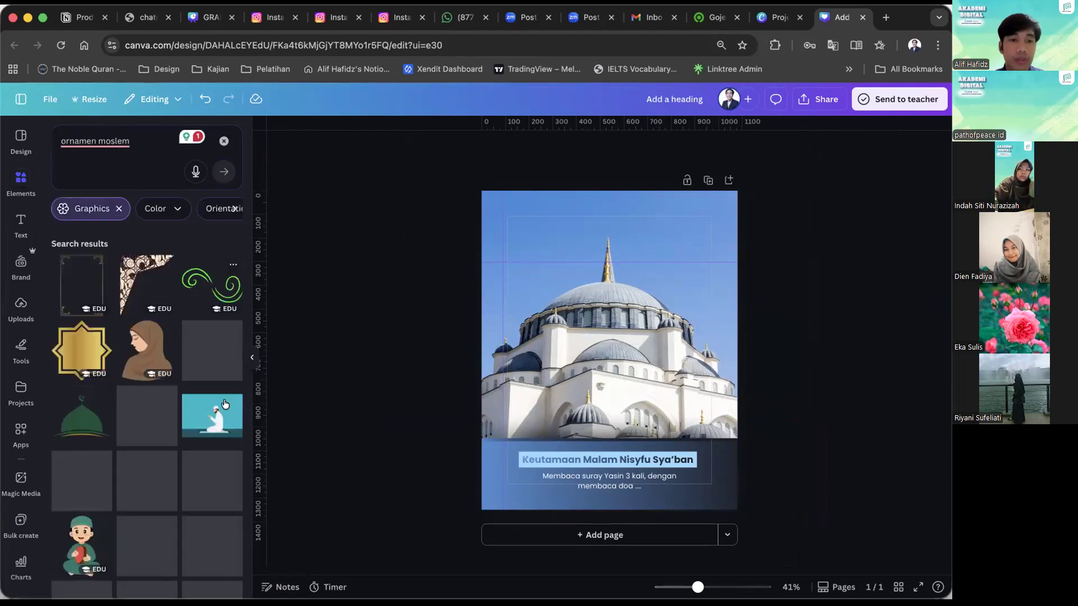
scroll(218, 449, down, 3)
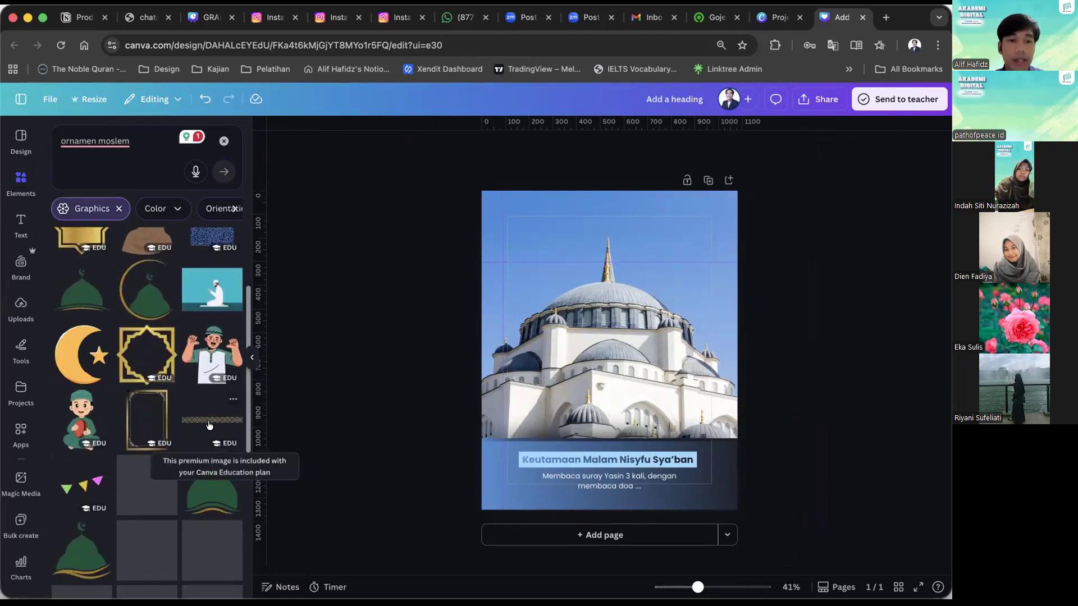
click(212, 419)
Shrink the gold border strip and place it along the photo's lower edge, overlapping the page's left side.
scroll(604, 383, up, 1)
drag(612, 364, 572, 443)
scroll(410, 530, up, 5)
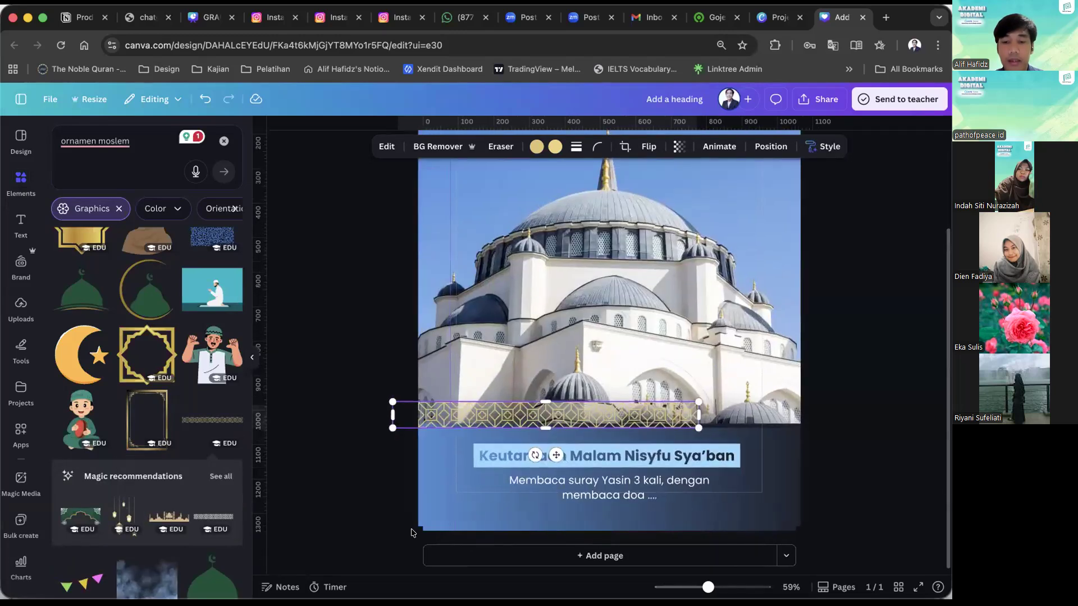
scroll(411, 532, up, 6)
drag(579, 346, 453, 348)
scroll(452, 348, down, 3)
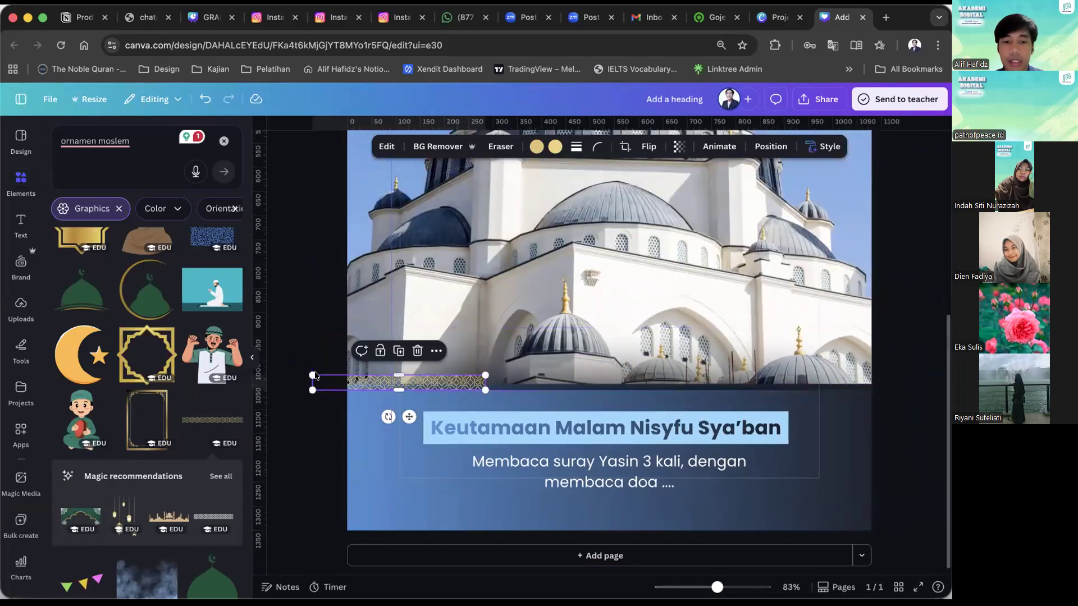
Move the border strip down onto the top edge of the gradient band and add a duplicate beside it.
click(383, 369)
click(386, 382)
drag(385, 384, 386, 393)
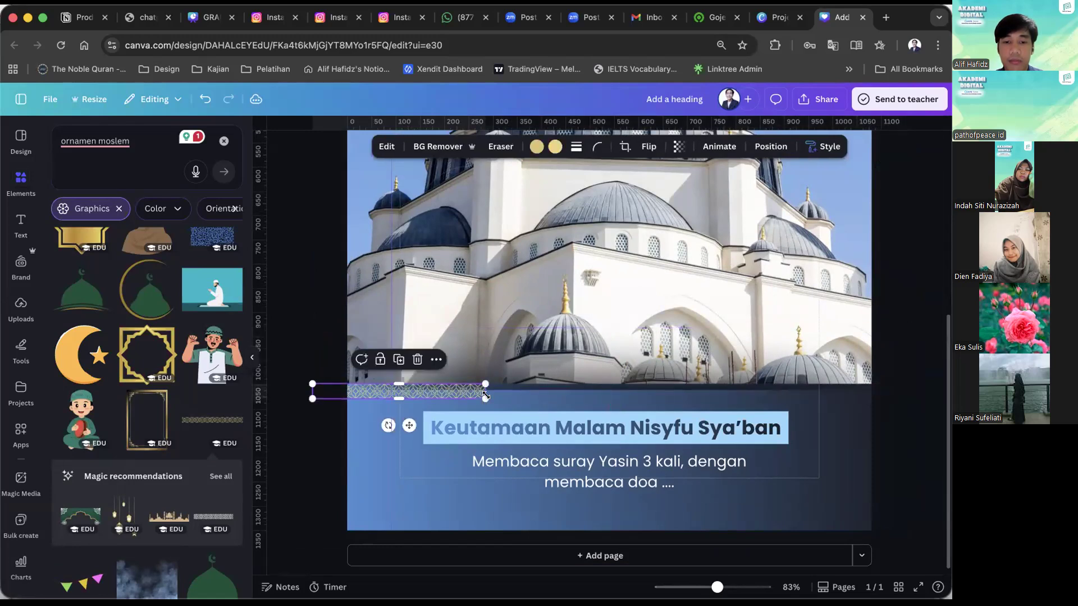
drag(484, 396, 594, 387)
key(super+d)
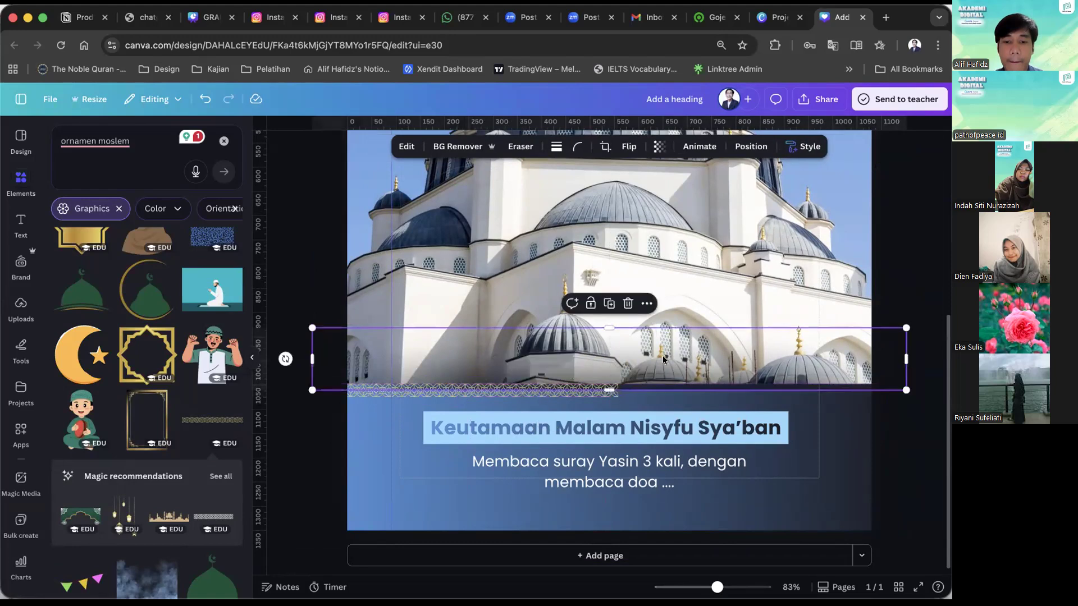
Try to extend the ornament row with further duplicates of the strip towards the page's right edge.
click(579, 395)
click(579, 395)
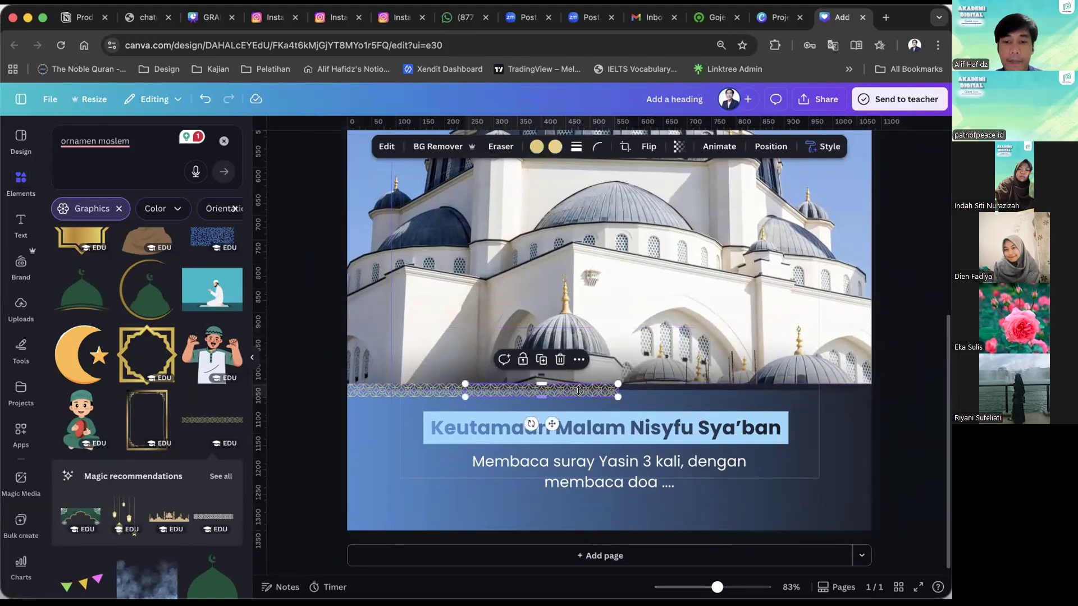
mouse_move(579, 394)
mouse_down()
mouse_move(721, 390)
mouse_move(780, 402)
mouse_move(887, 386)
mouse_up()
key(super+d)
click(890, 318)
scroll(891, 319, down, 5)
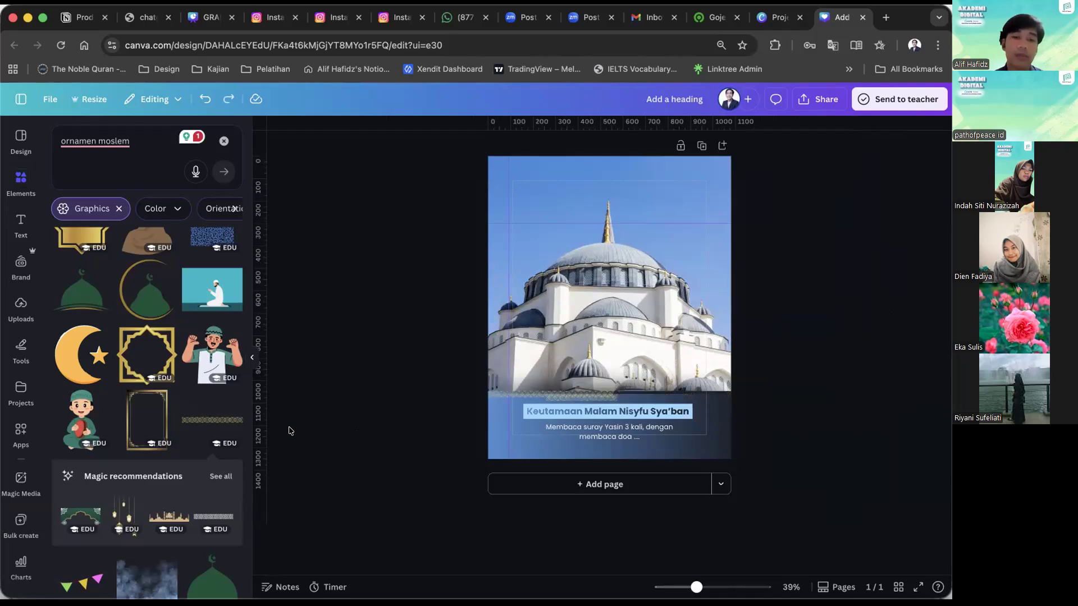
Undo the ornament edits until all gold border strips are removed from the page.
key(super+z)
scroll(219, 453, down, 1)
key(super+z)
key(super+z)
key(super+z)
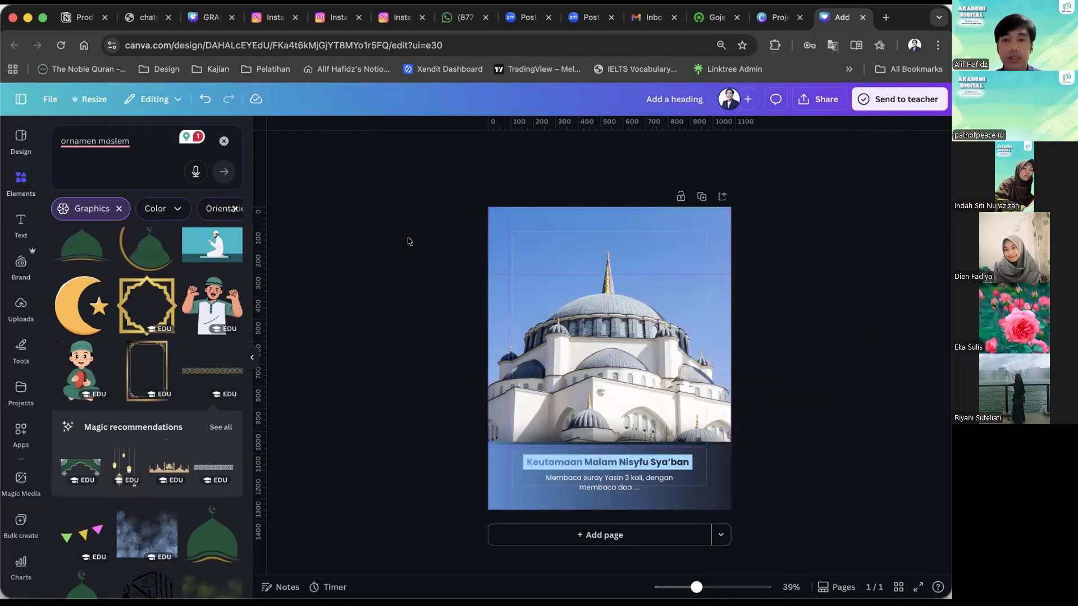
Search the graphics for "bird" and insert the black flock of flying birds.
click(146, 145)
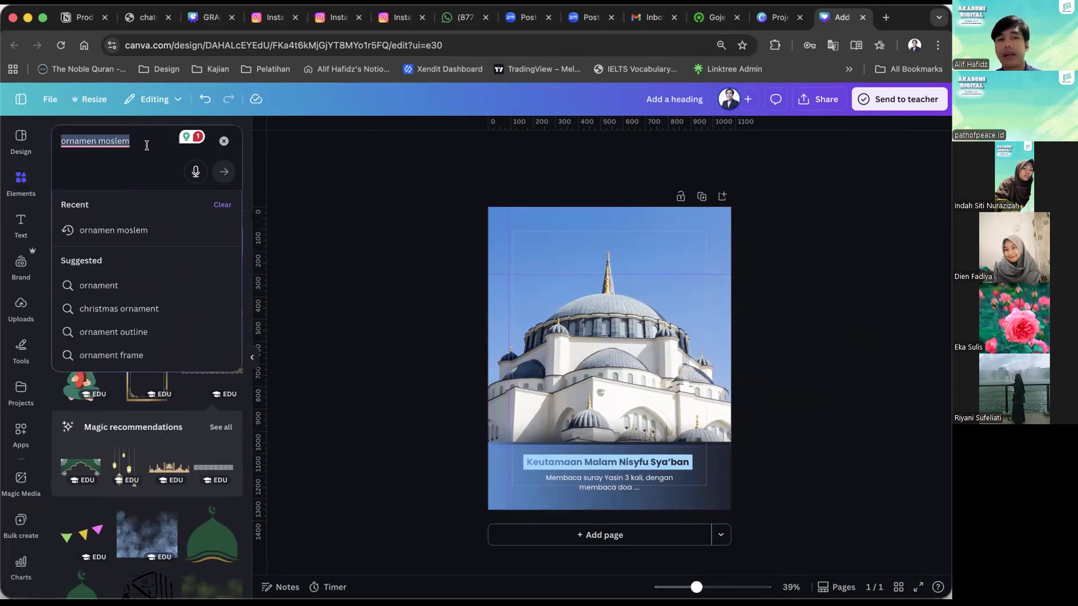
key(BackSpace)
text(bird)
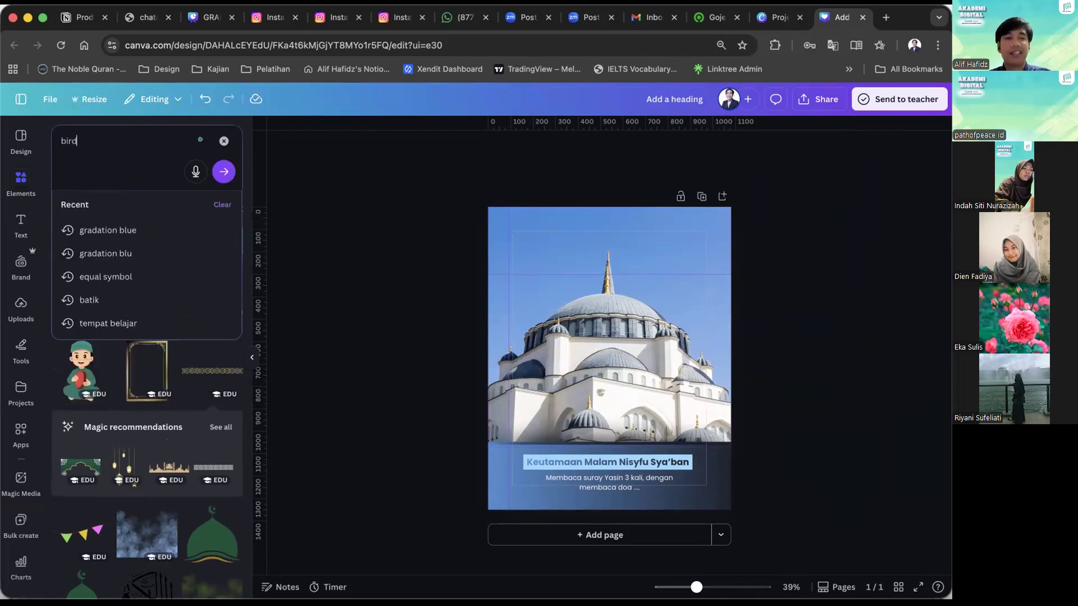
key(Return)
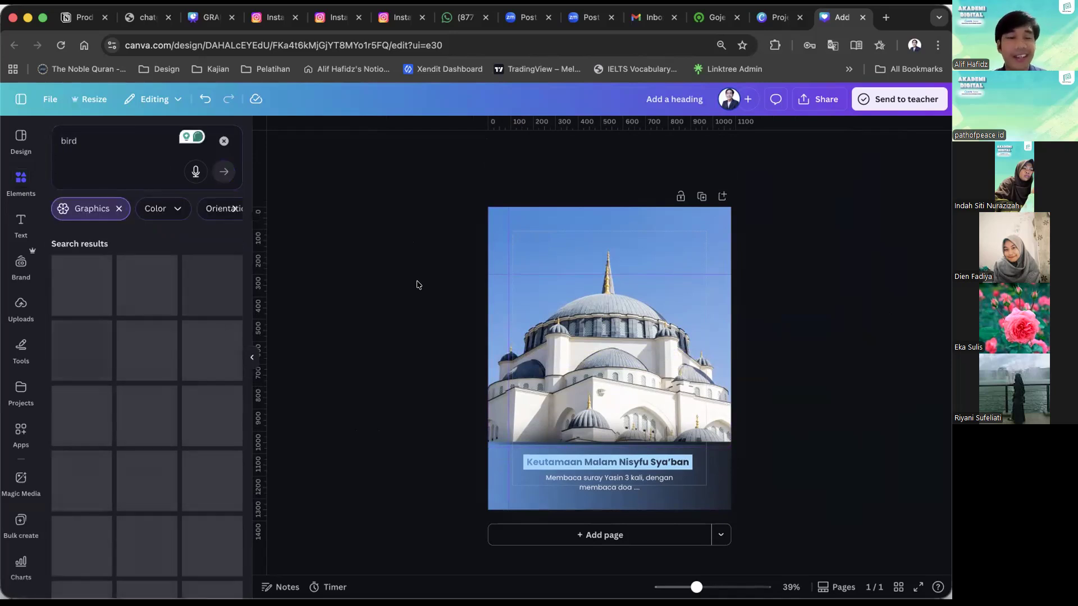
click(104, 275)
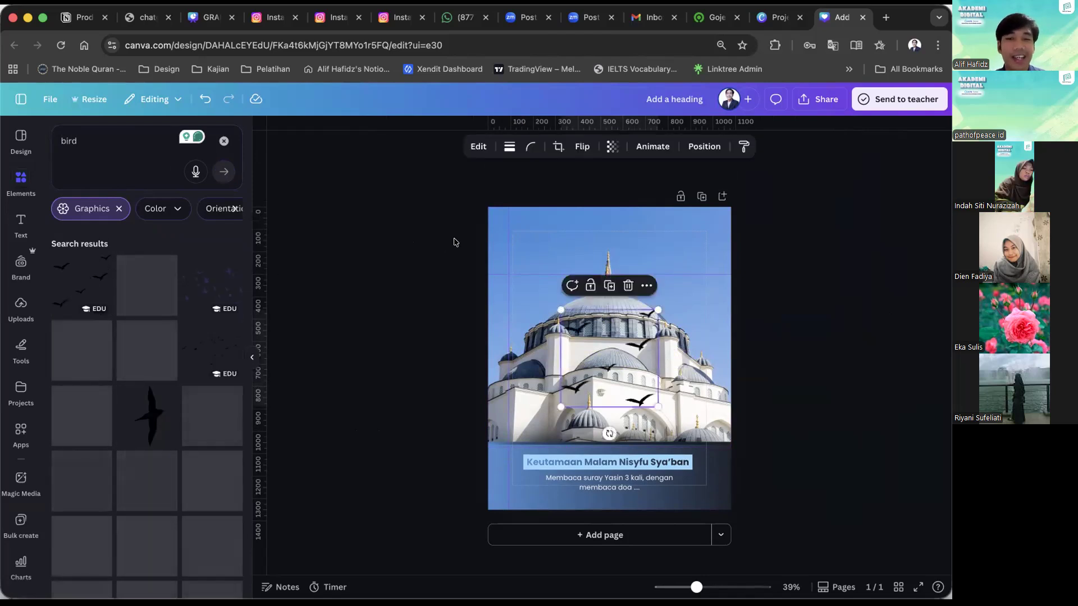
Recolour the birds pale blue, then shrink them and place them in the sky to the right of the spire.
click(486, 147)
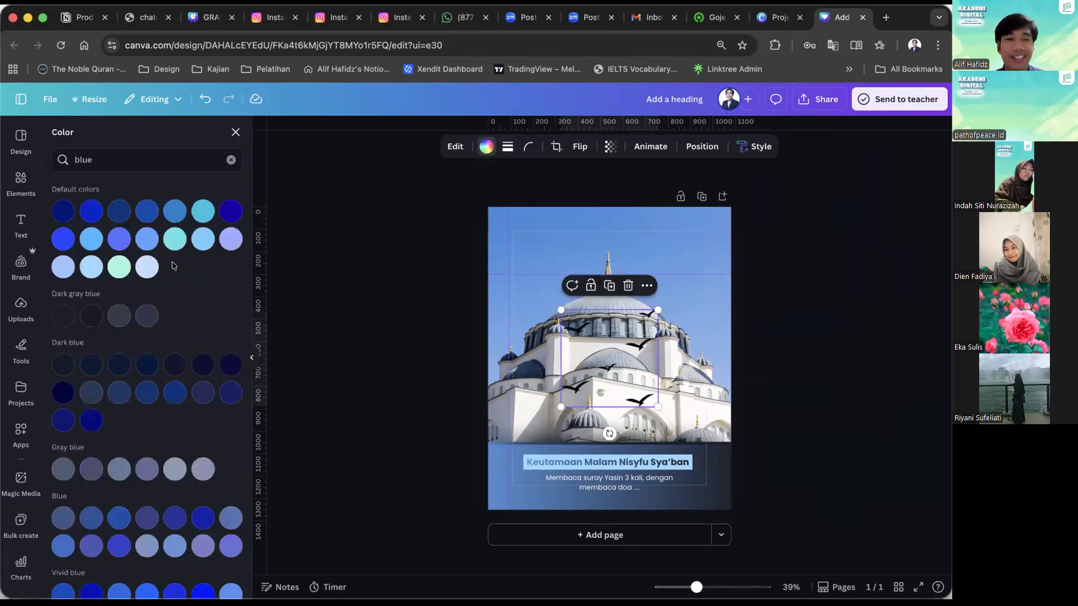
click(147, 266)
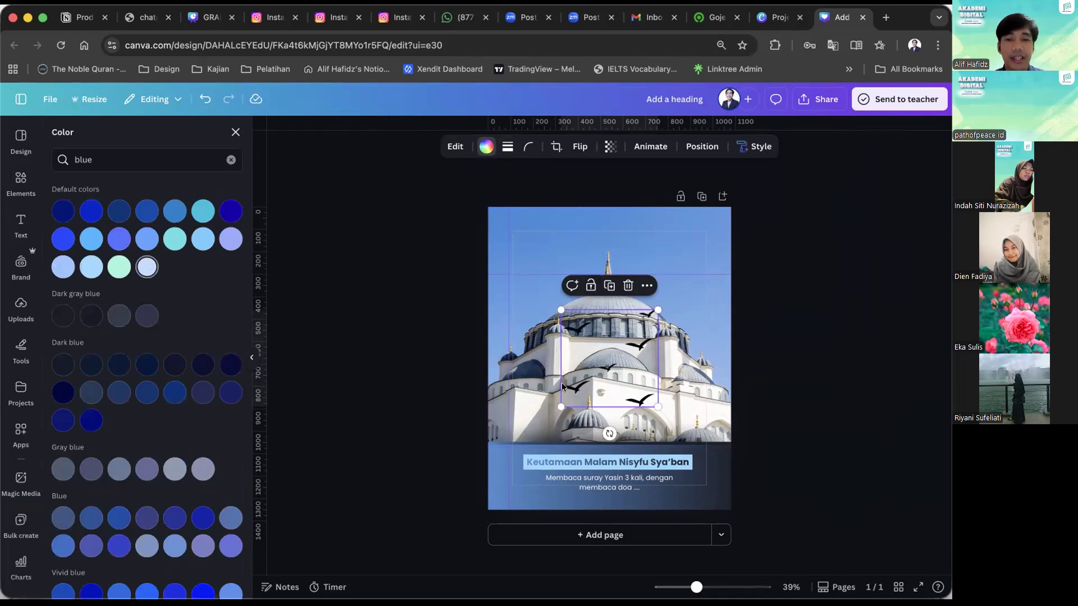
drag(558, 404, 670, 267)
click(794, 262)
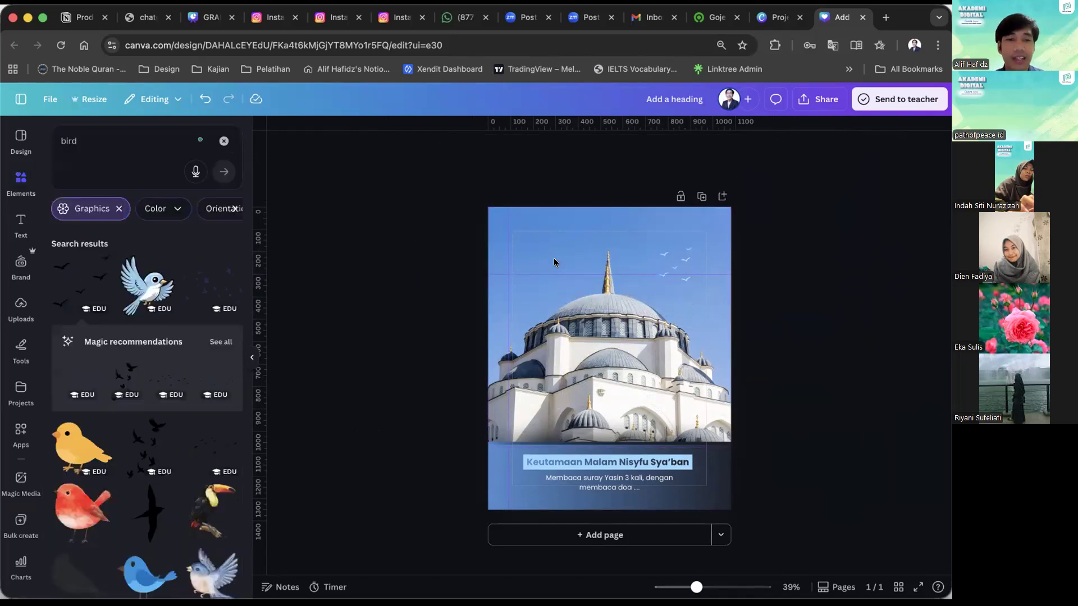
Duplicate the bird flock and place a smaller copy in the sky to the left of the spire.
click(680, 263)
drag(680, 263, 549, 297)
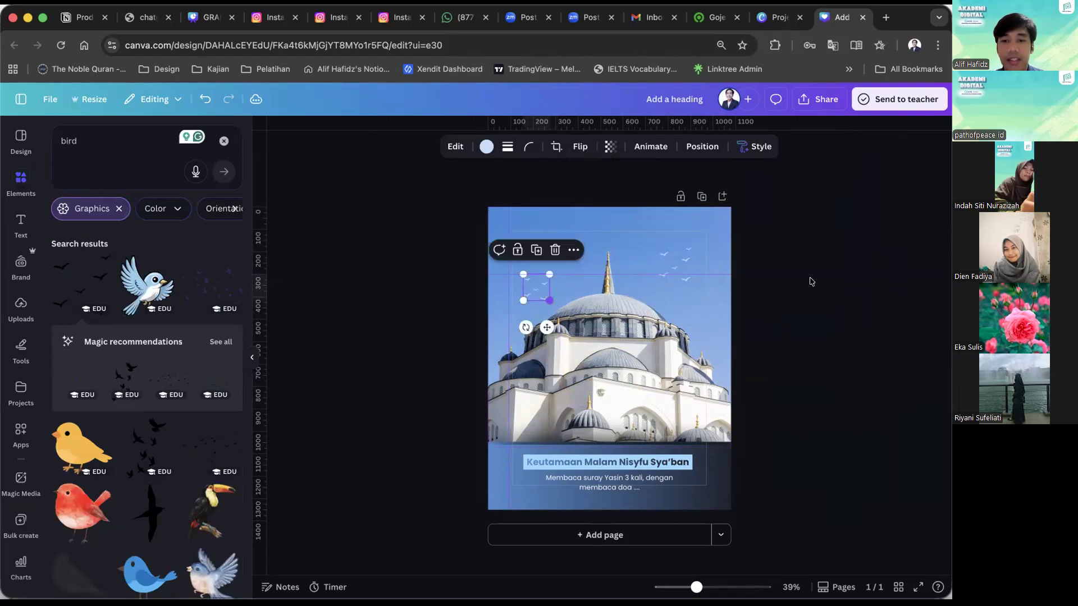
click(810, 282)
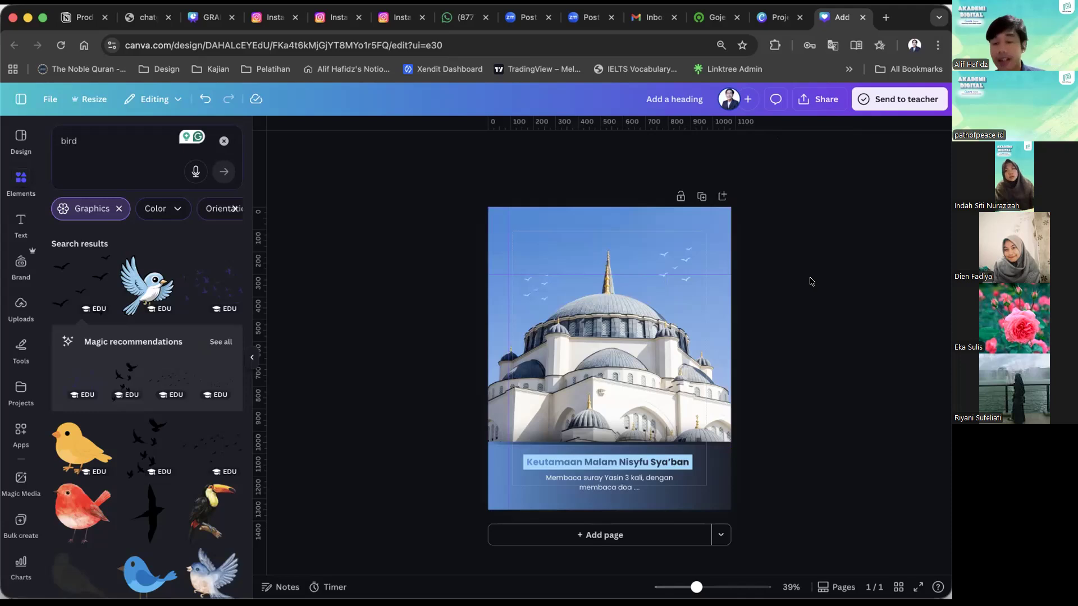
click(135, 135)
text(cloud)
key(Return)
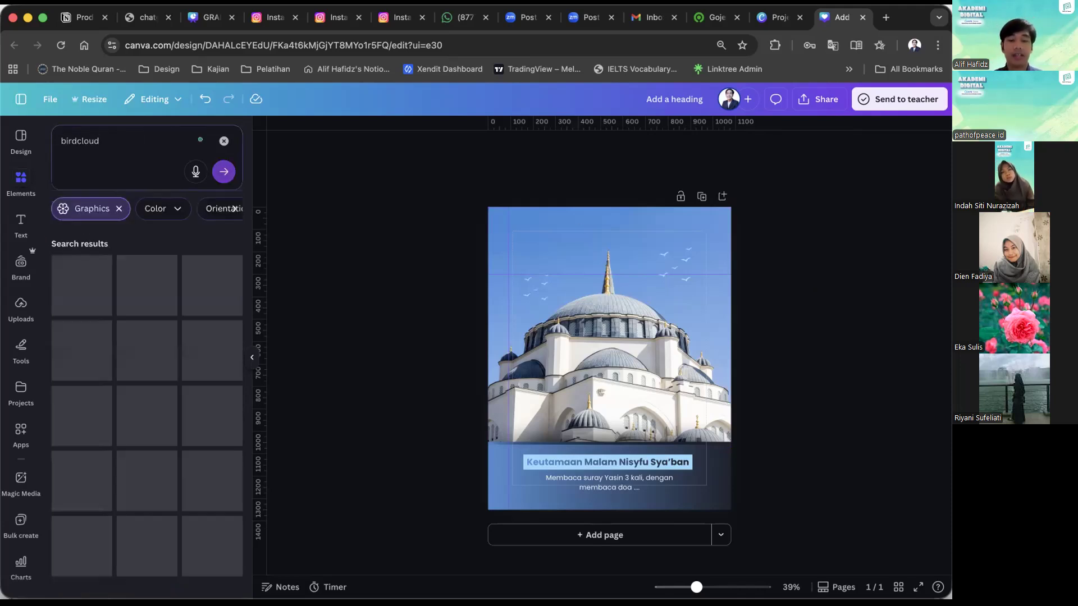
Search the graphics for "cloud" and insert the wispy white smoke-like cloud.
double_click(123, 137)
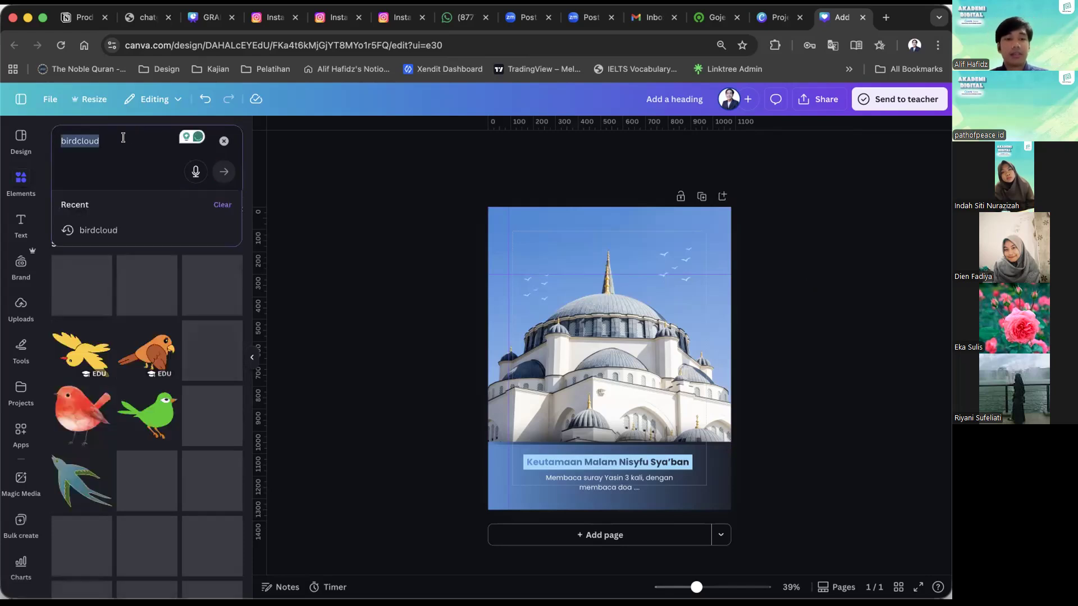
text(cloud)
key(Return)
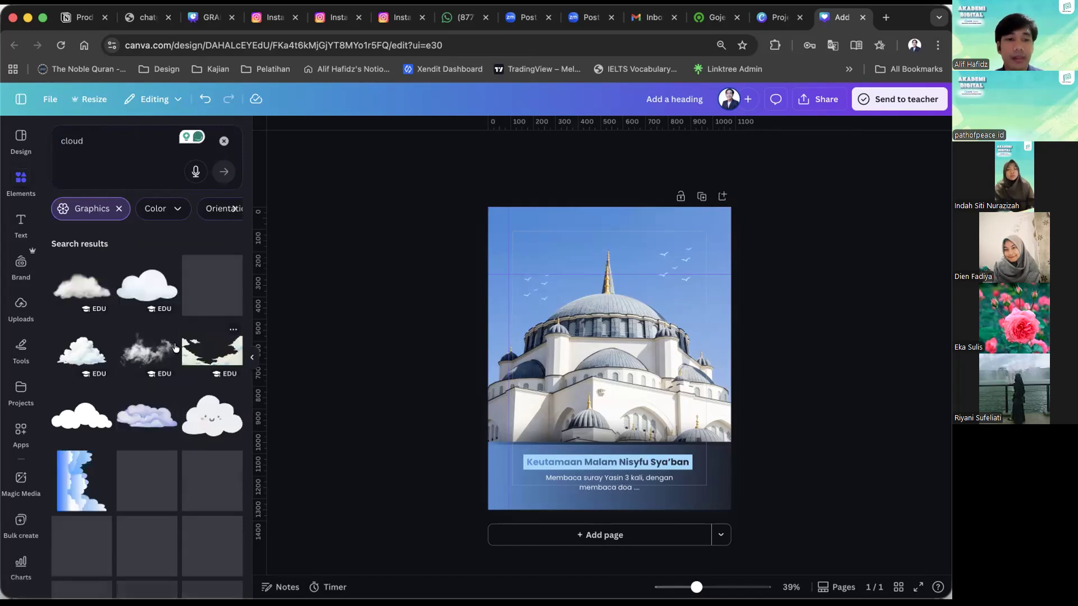
click(175, 347)
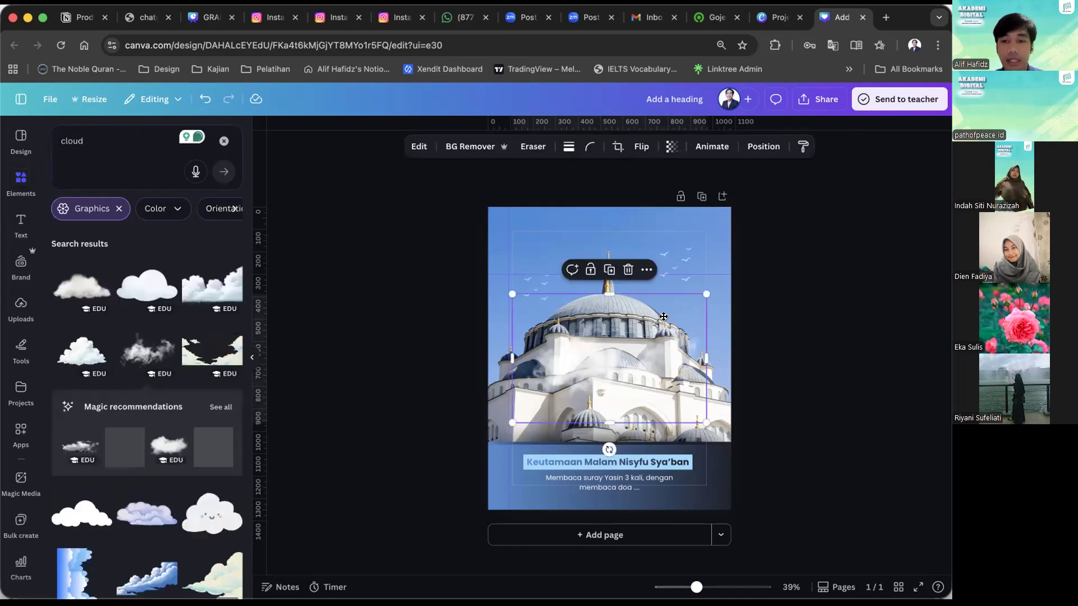
Position the cloud over the mosque's right side and place a duplicate over its left side.
drag(659, 317, 671, 322)
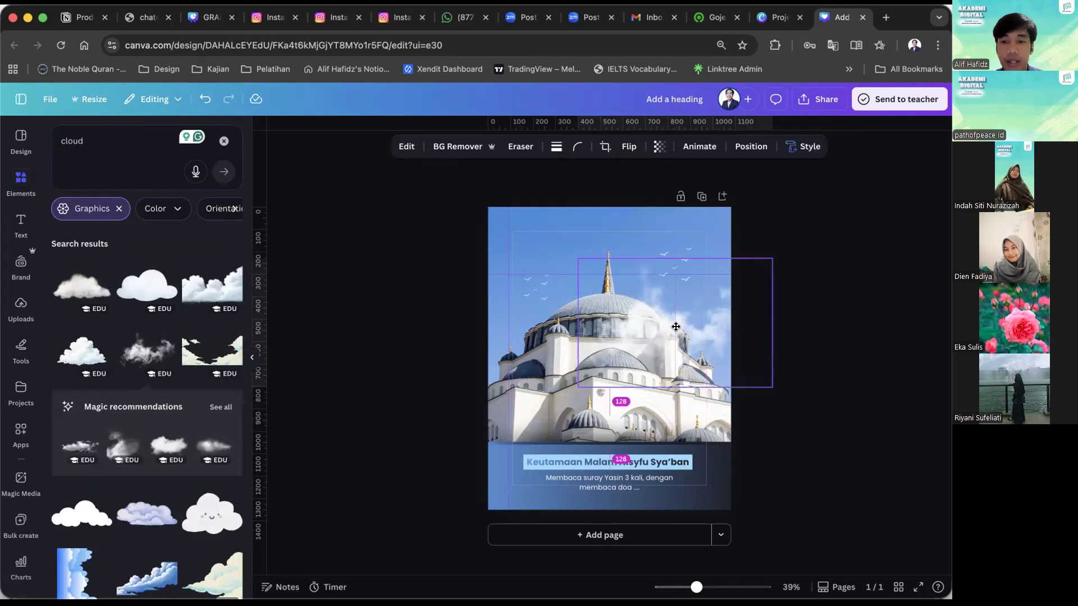
drag(676, 327, 691, 346)
drag(654, 340, 465, 368)
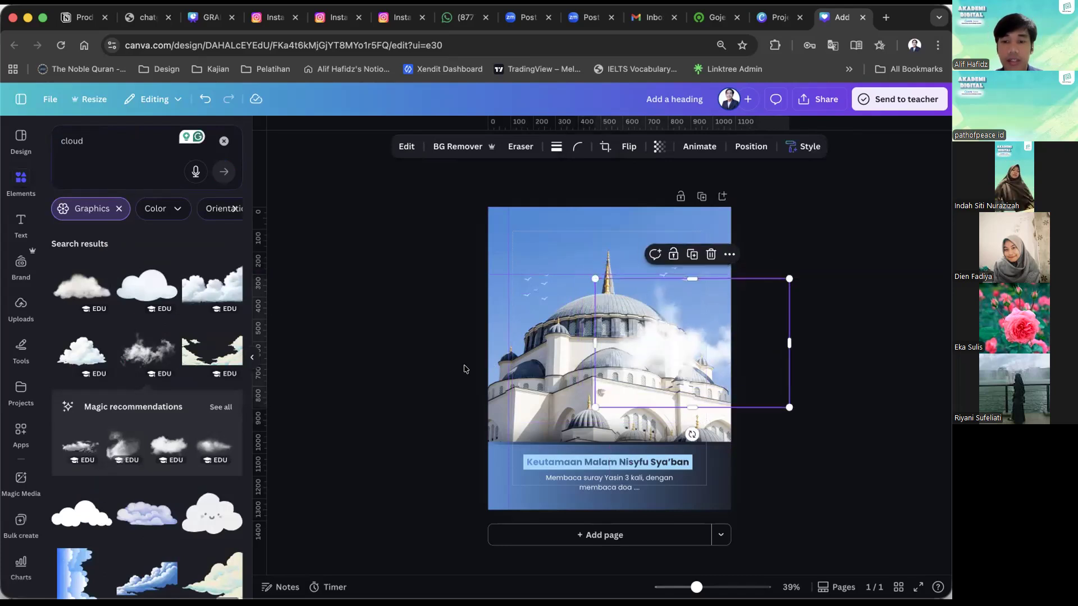
click(367, 375)
Recolour the light blue bar behind the heading with the default yellow found by searching the colours for "yellow".
scroll(502, 496, up, 3)
click(500, 497)
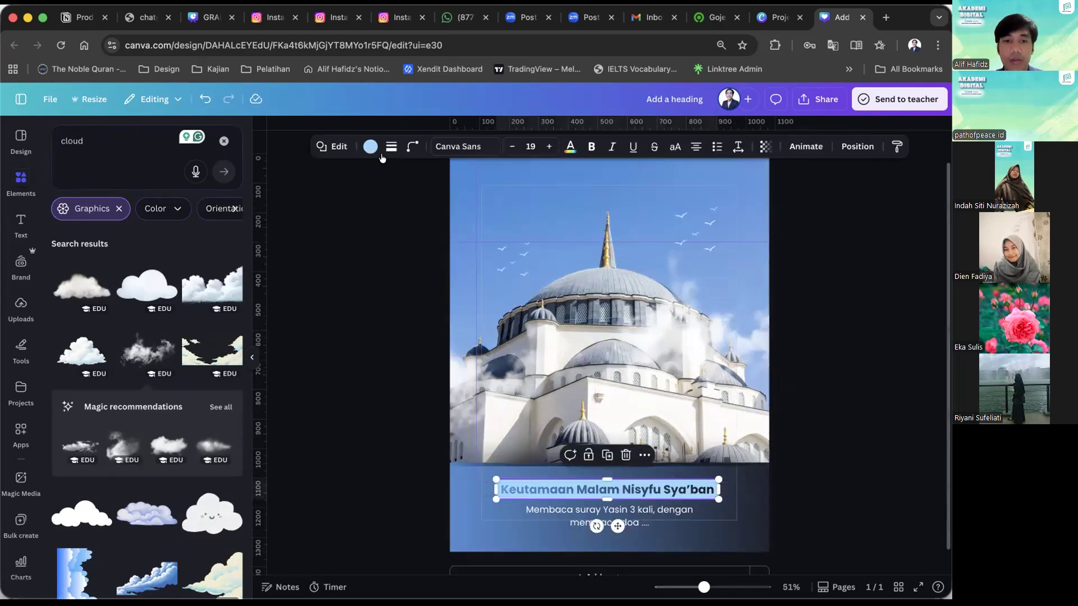
click(231, 160)
click(207, 163)
text(yellow)
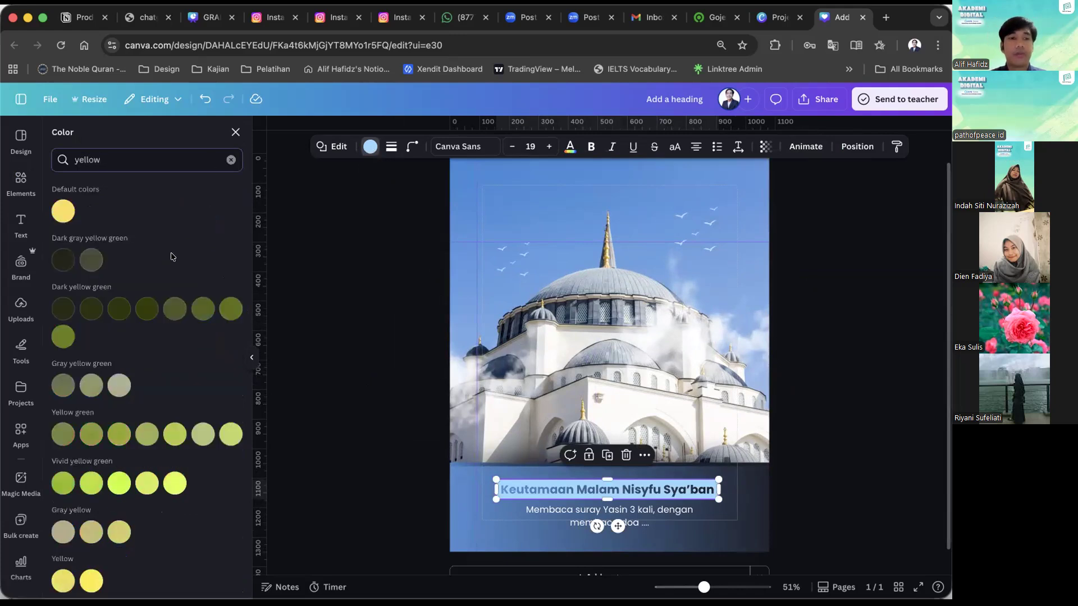
click(70, 218)
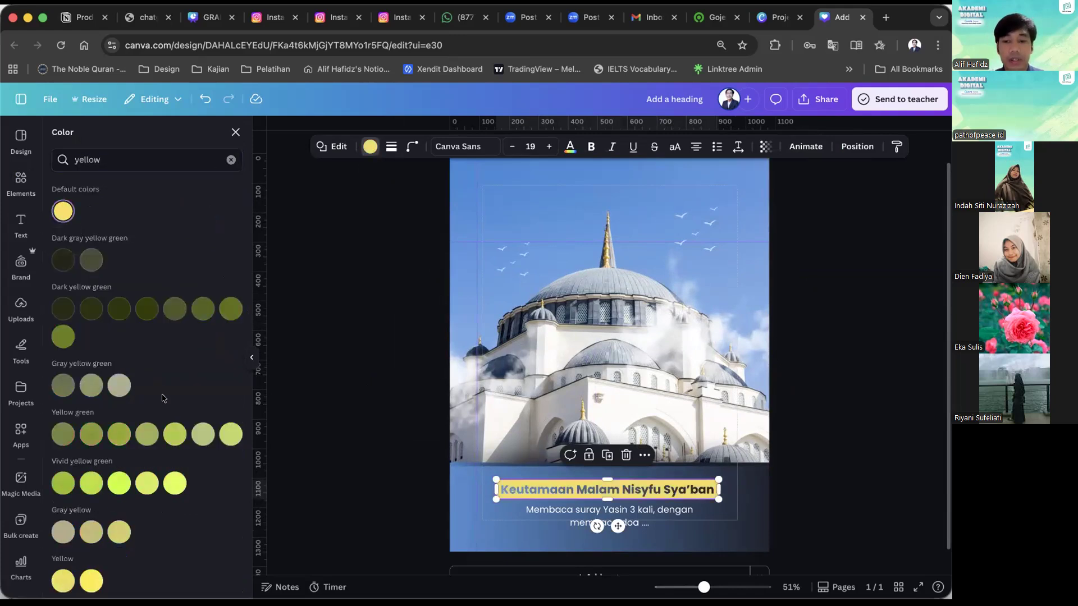
scroll(162, 396, down, 15)
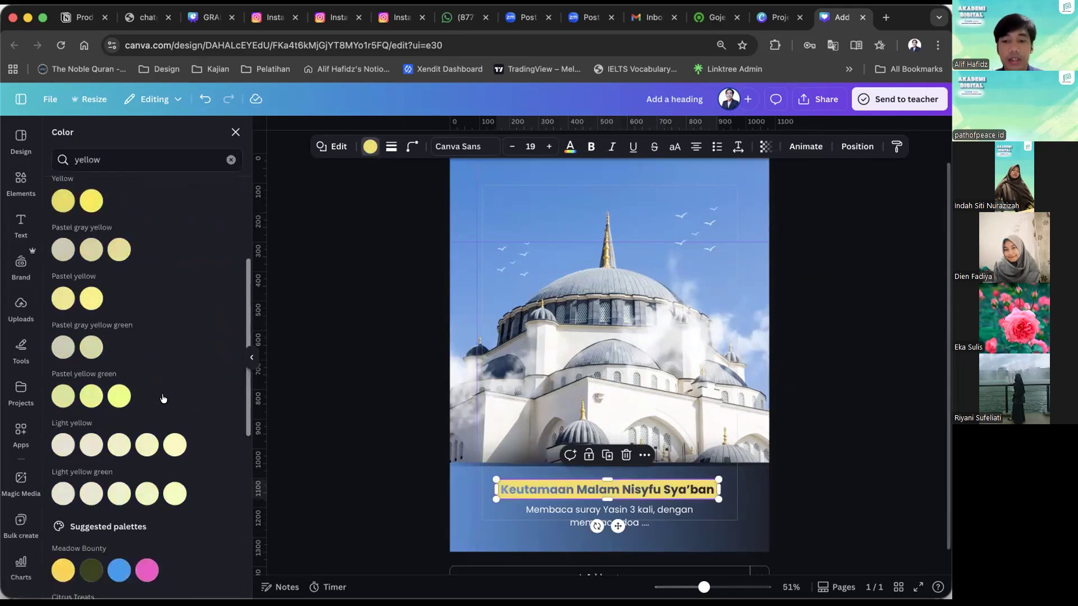
click(329, 378)
scroll(328, 377, up, 3)
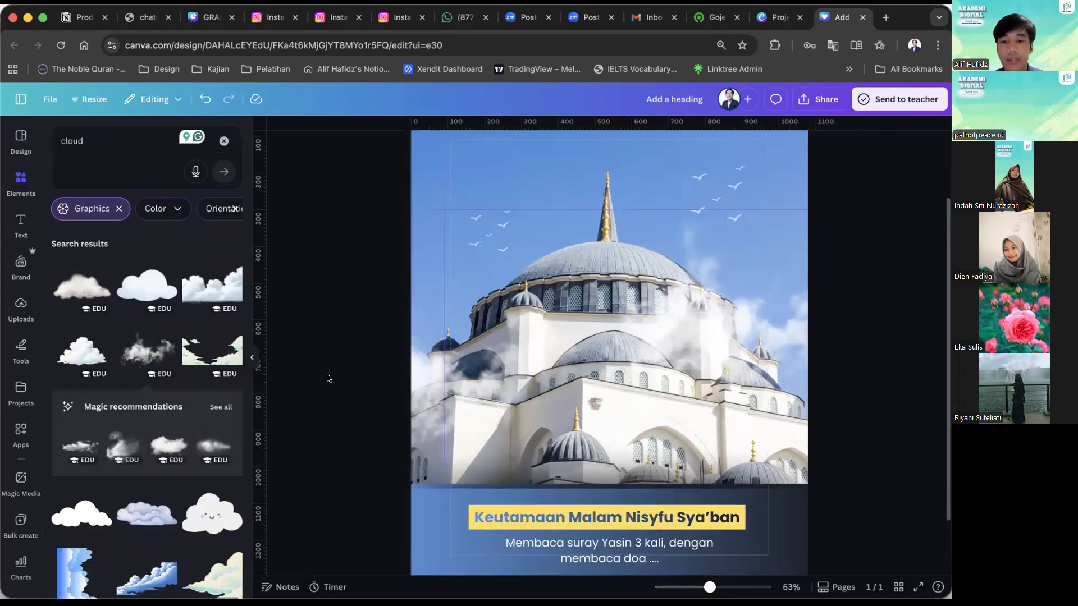
Look at the Image Upscaler and Enhancer apps and the other apps available in the editor.
scroll(340, 389, down, 3)
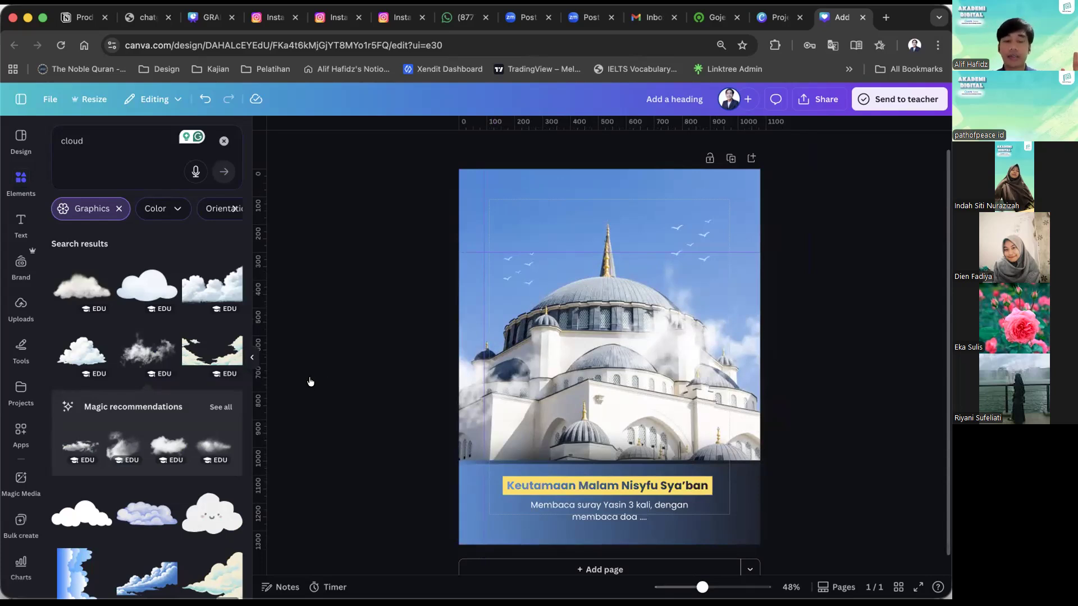
scroll(21, 449, down, 5)
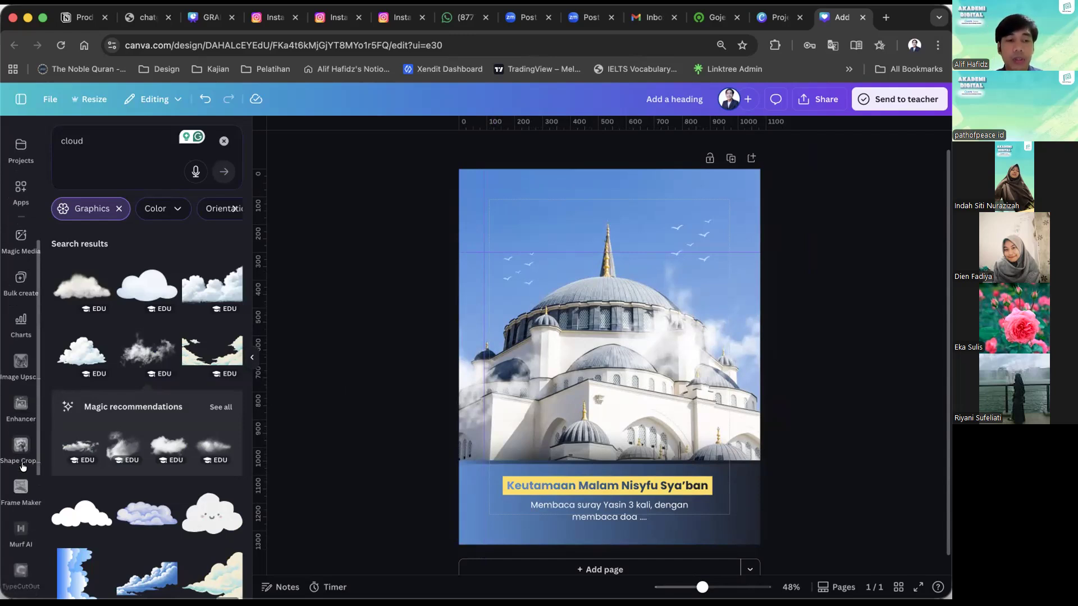
click(16, 380)
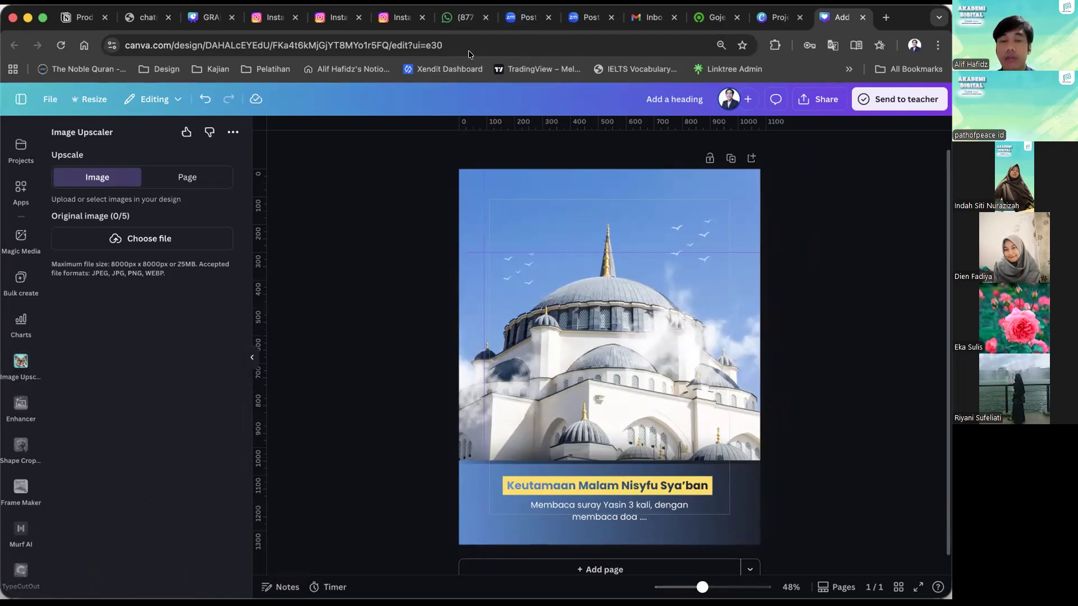
click(20, 406)
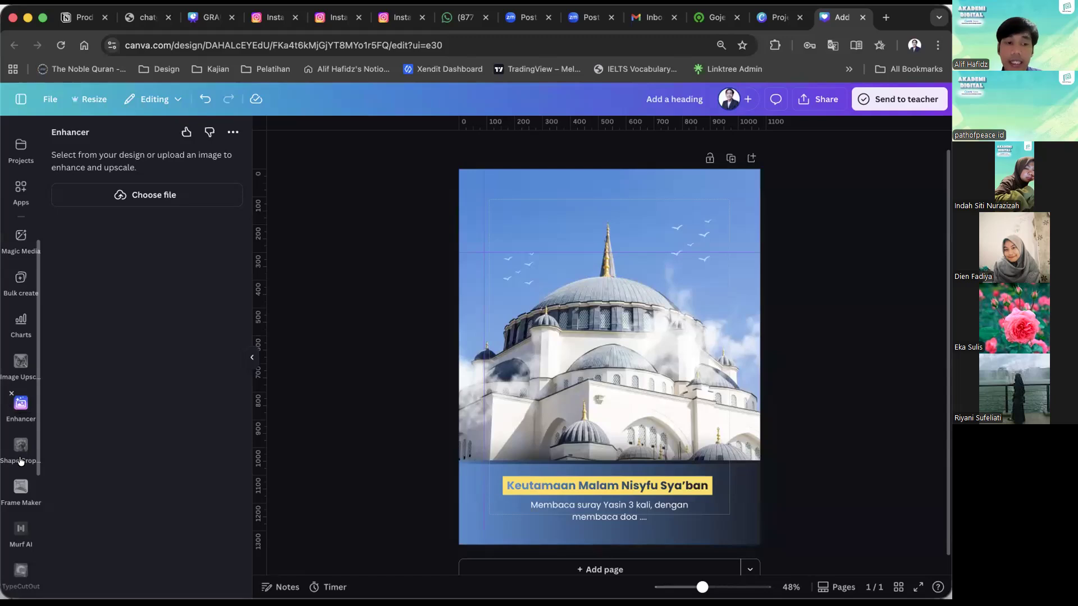
scroll(20, 486, down, 2)
scroll(20, 482, up, 2)
scroll(19, 476, up, 5)
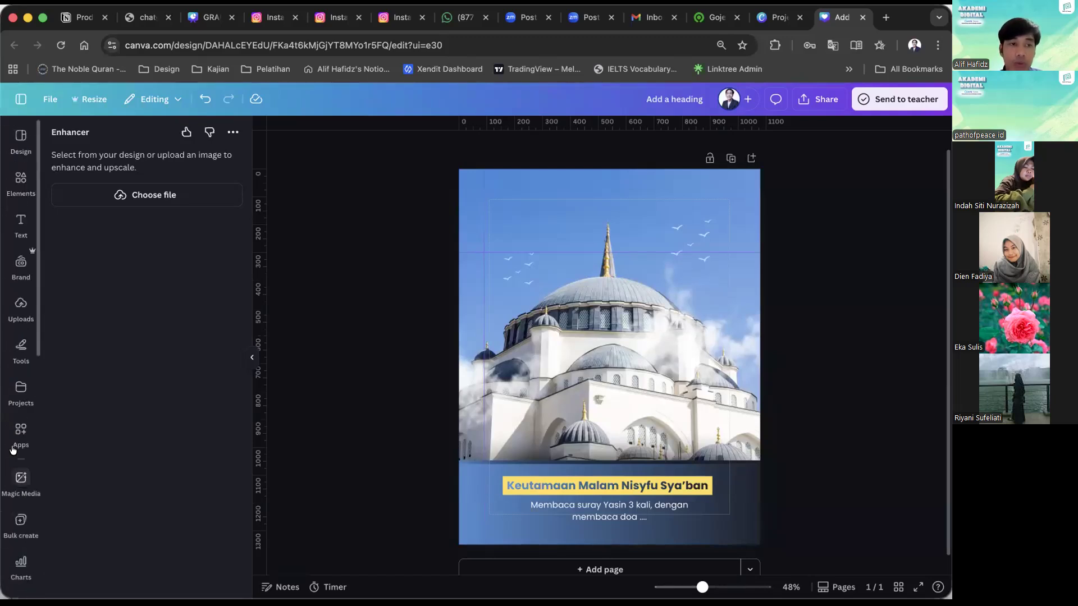
Search the Canva apps for "QR Code", browse the matching apps and clear the search.
click(21, 404)
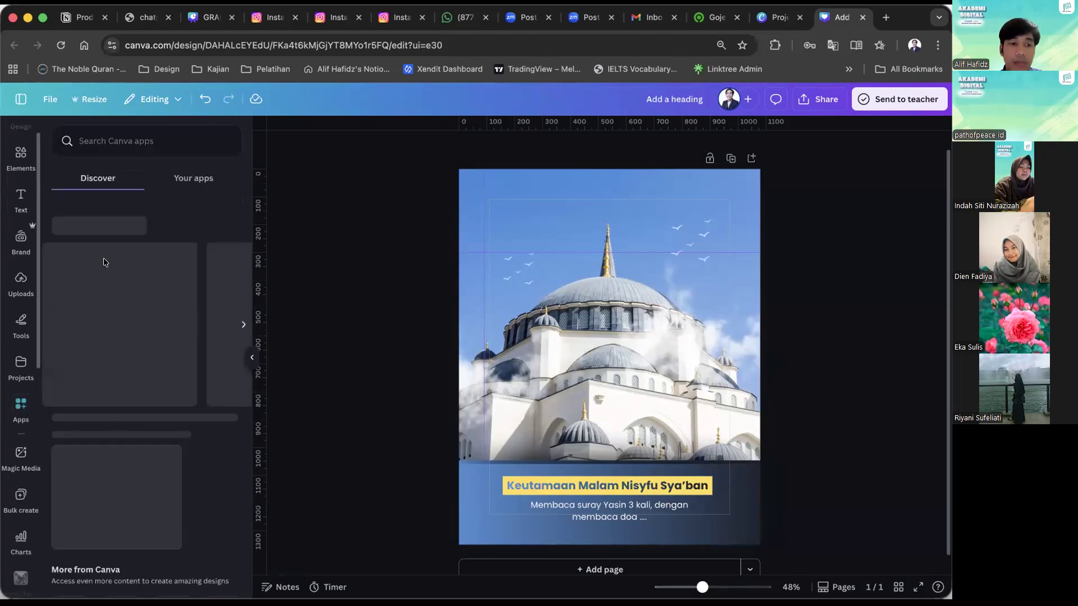
click(134, 148)
text(QR Code)
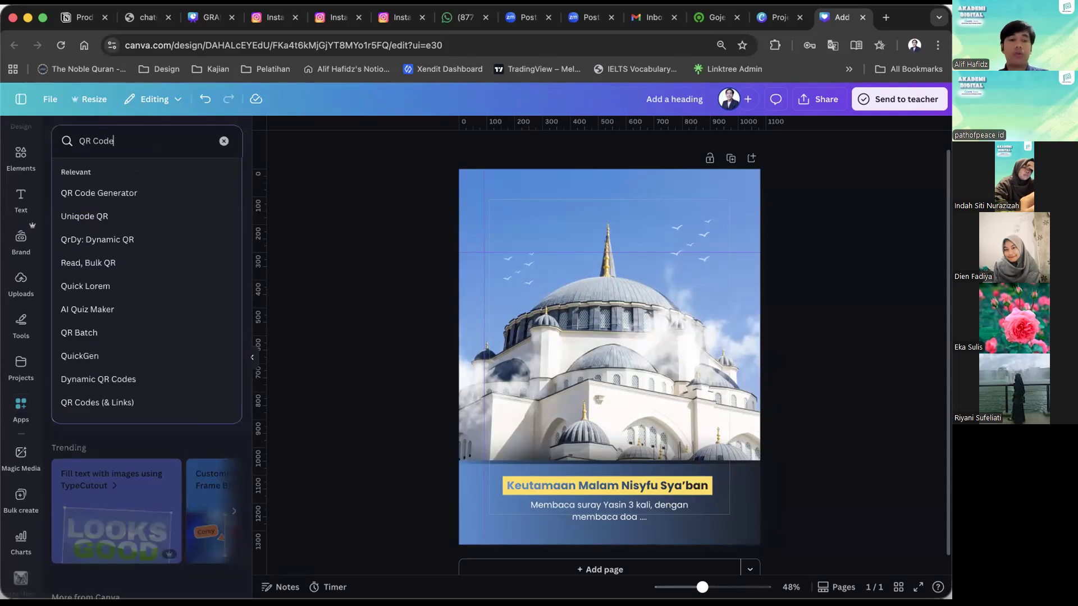
key(Return)
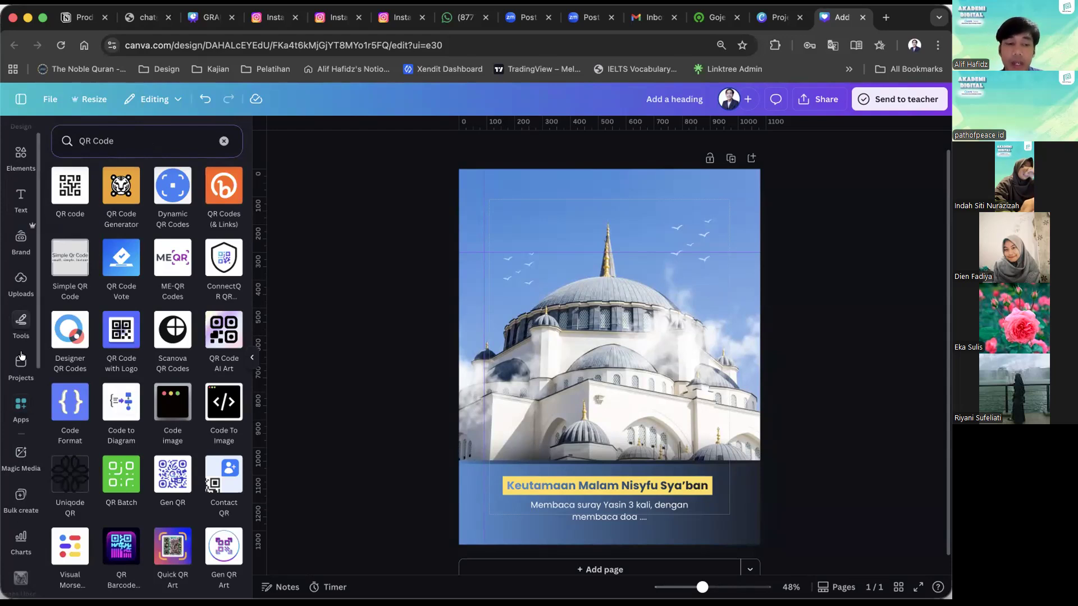
scroll(20, 372, down, 2)
scroll(20, 372, down, 3)
scroll(19, 372, up, 5)
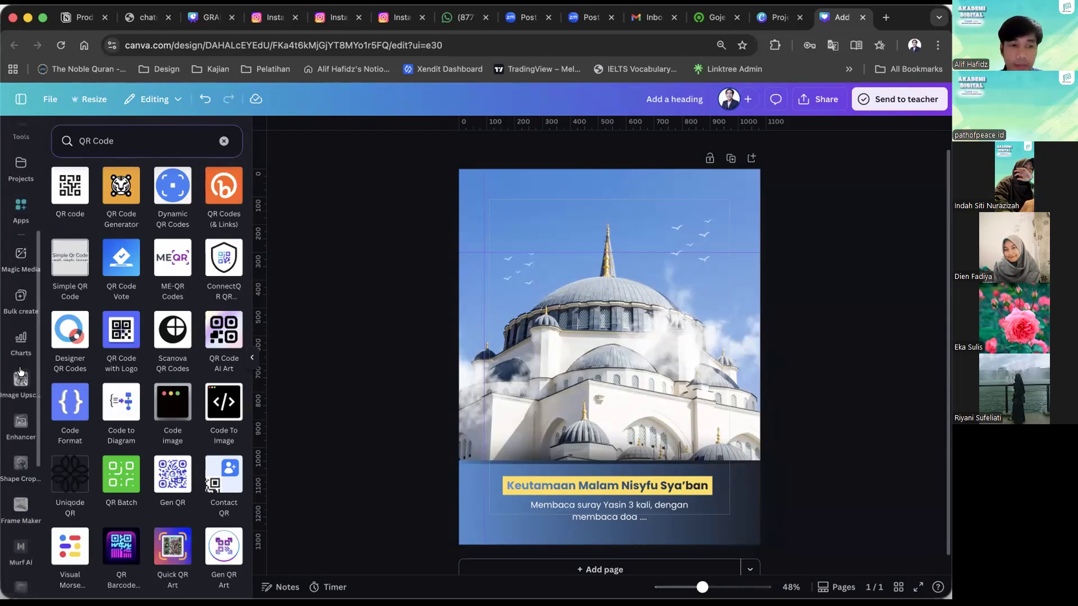
click(224, 144)
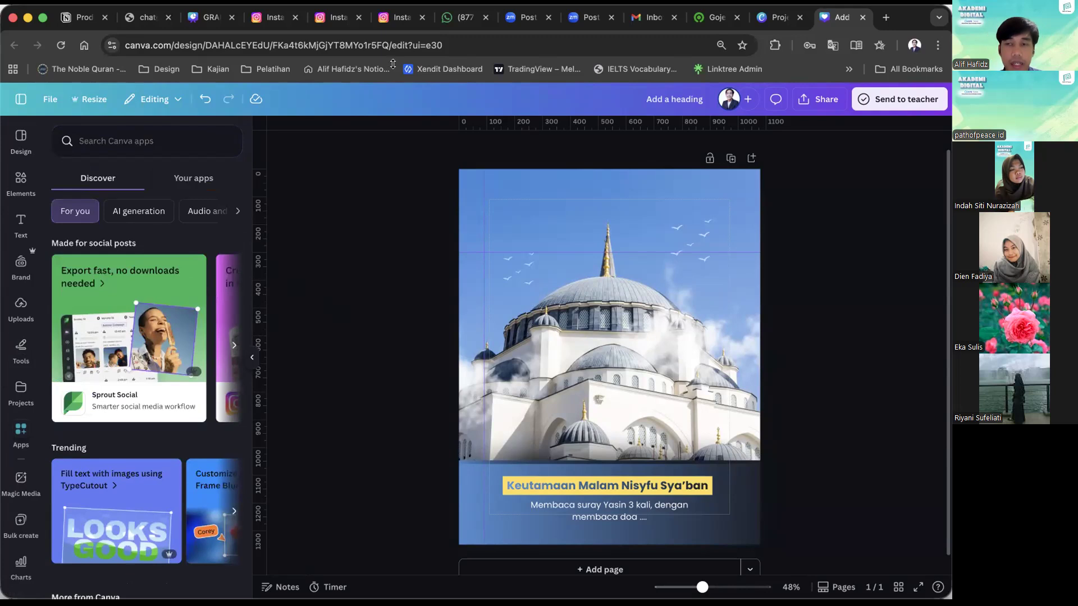
Switch to the Canva projects page, dismiss the Create a design dialog and open Canva AI from the home page.
click(784, 22)
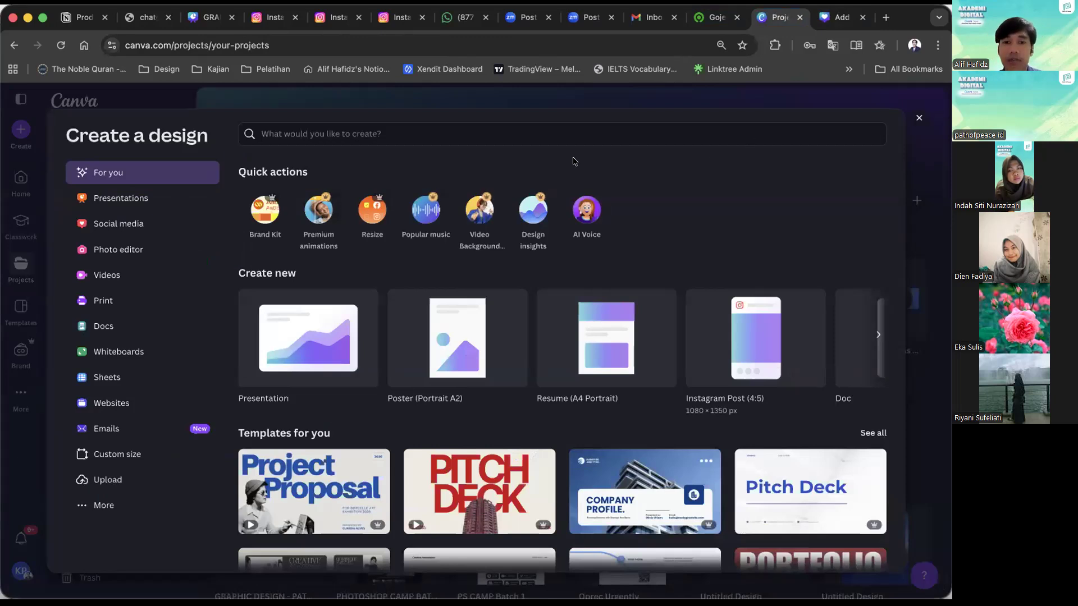
key(Escape)
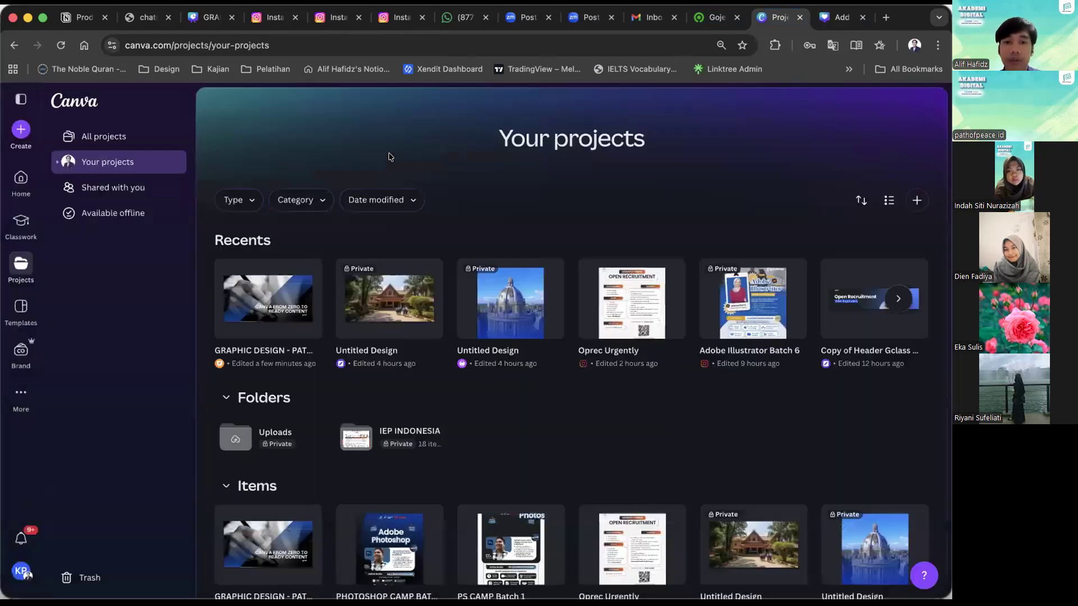
click(10, 179)
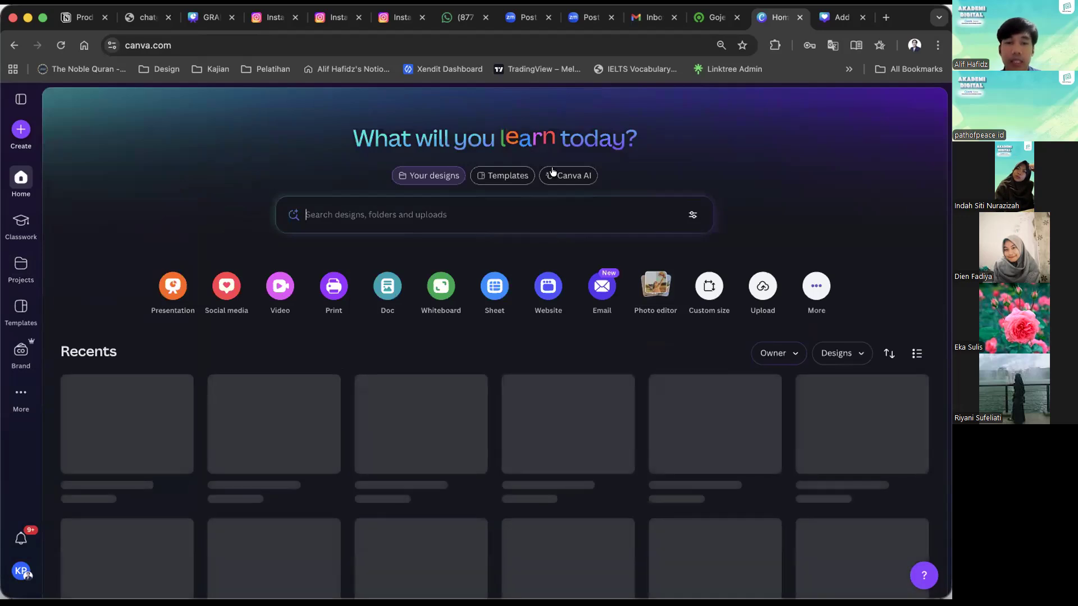
click(553, 173)
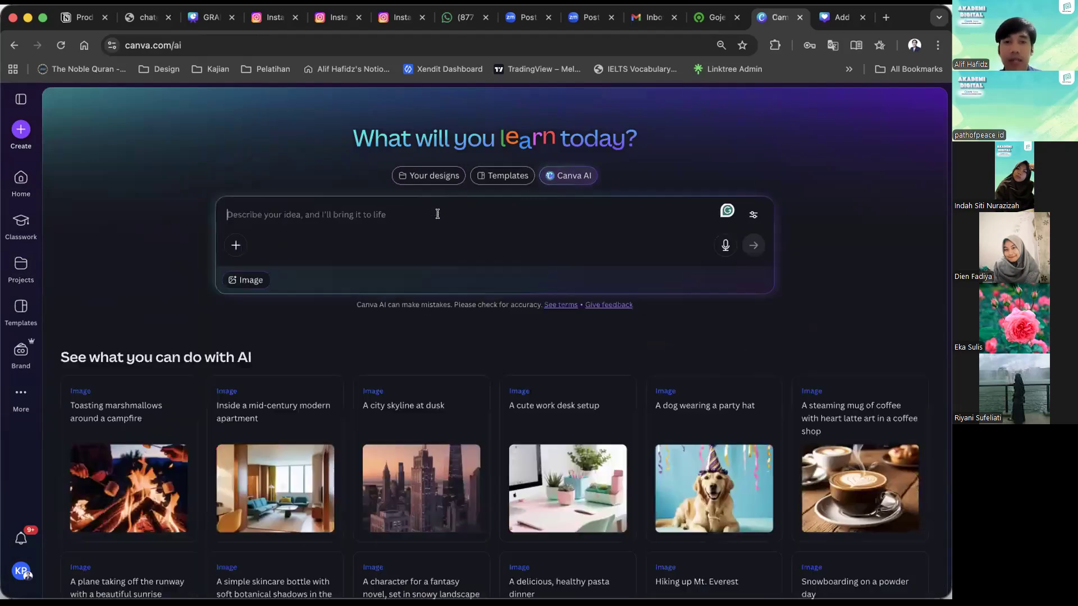
Enter the prompt "indonesian school" in Canva AI and examine the generated school images.
click(437, 214)
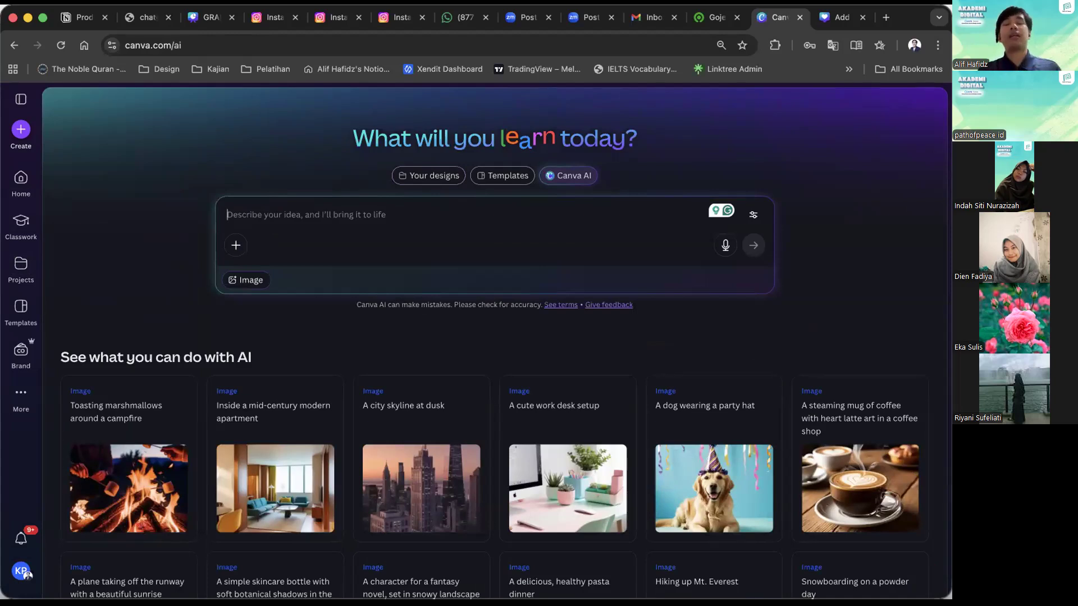
text(indones)
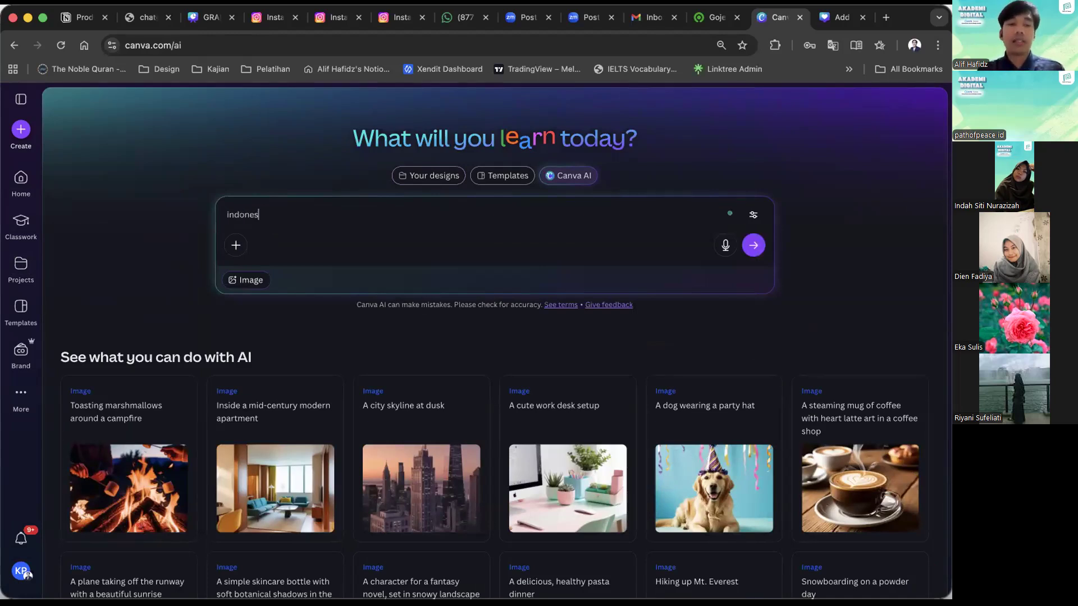
text(ian schoo)
key(Return)
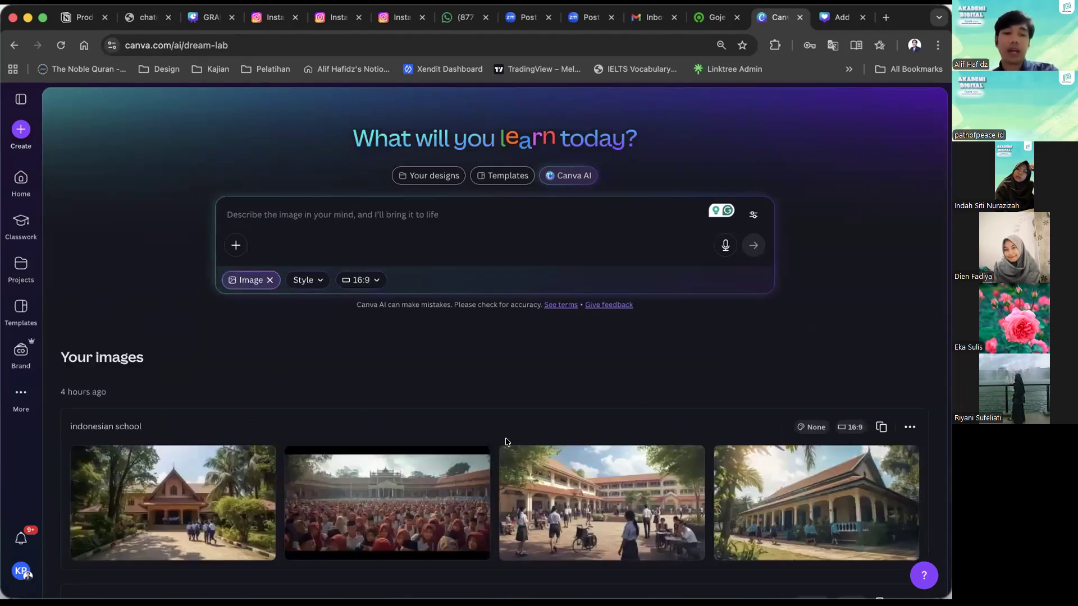
scroll(415, 471, down, 2)
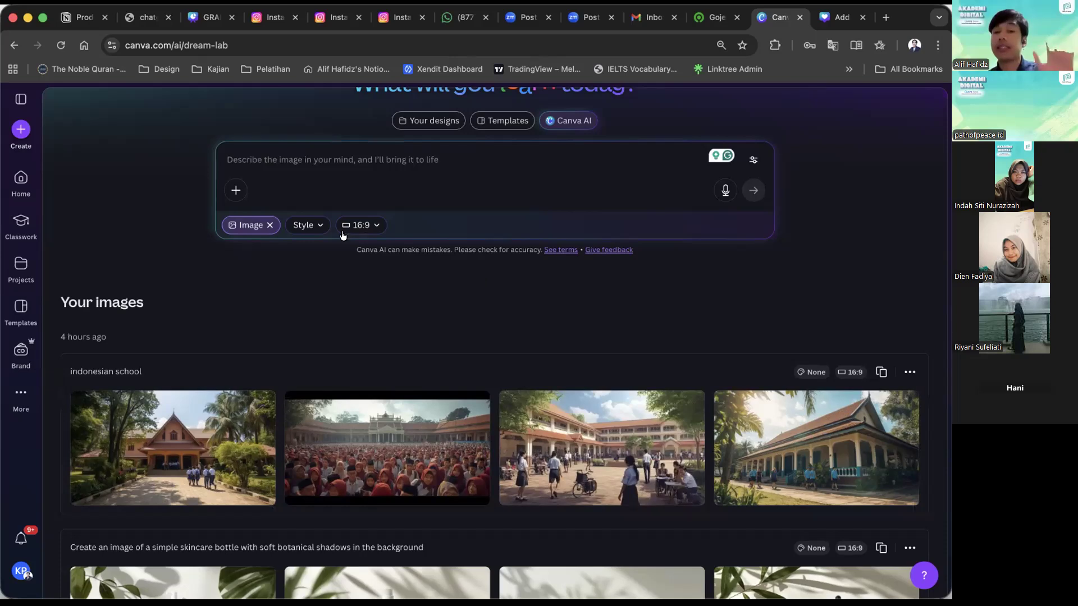
scroll(352, 240, up, 1)
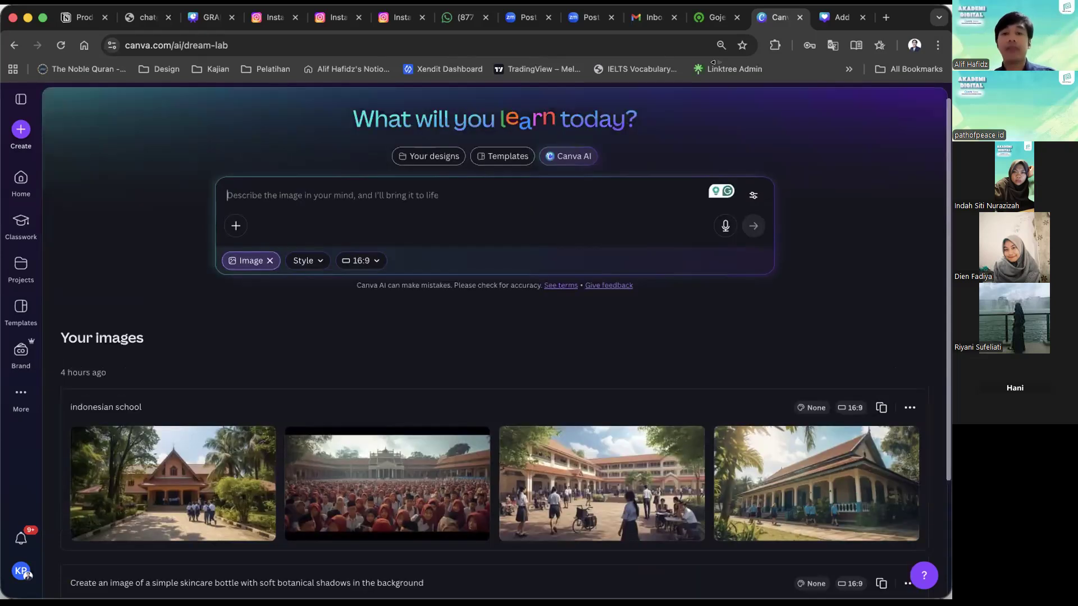
Switch to the IdeaKraf browser profile and open Canva AI there, ready for a prompt.
click(913, 47)
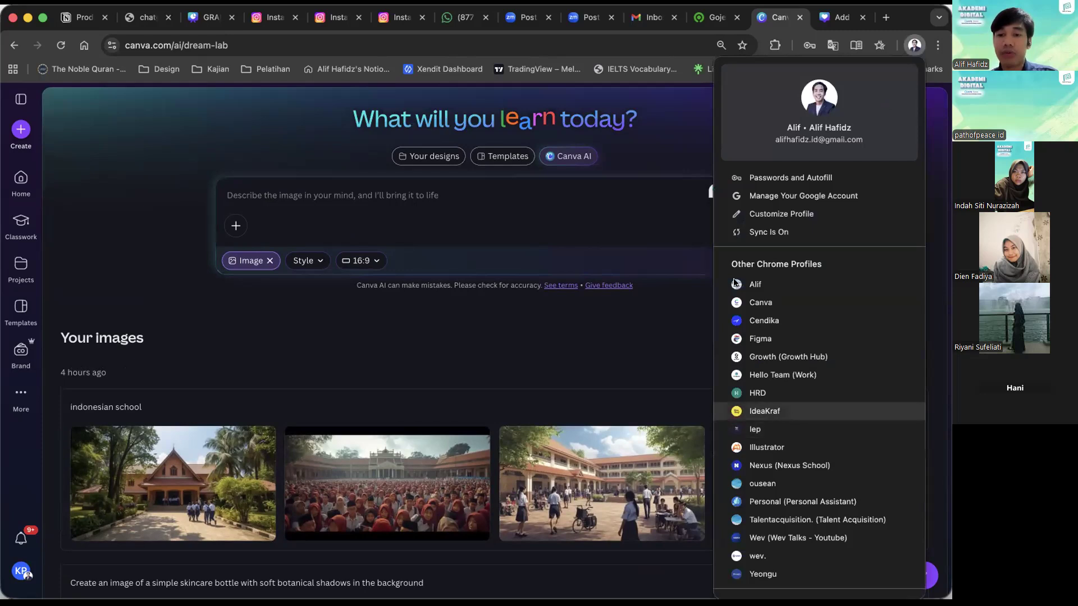
click(790, 415)
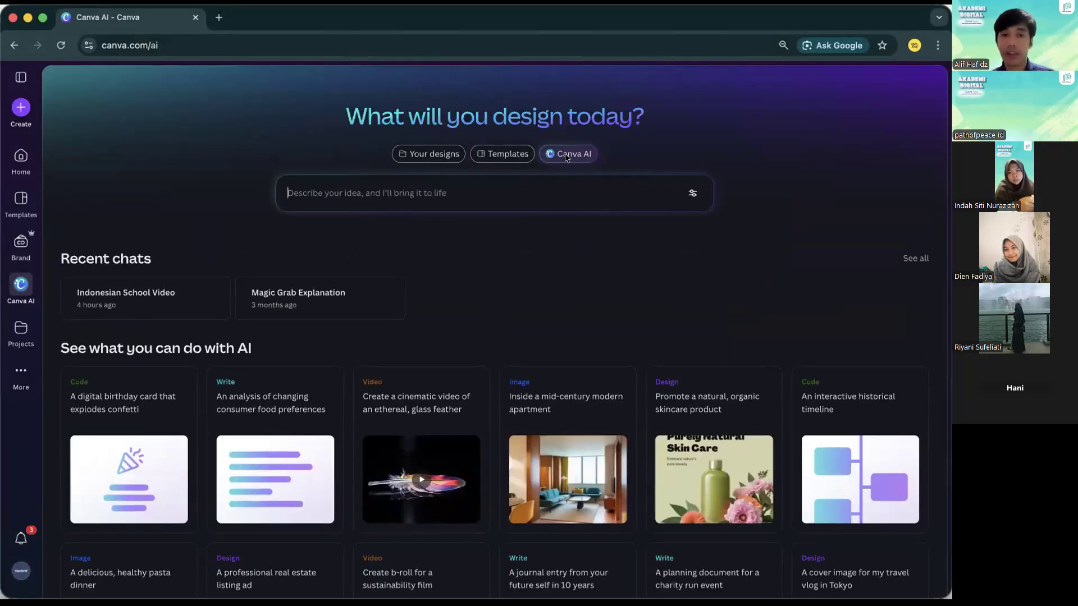
click(524, 198)
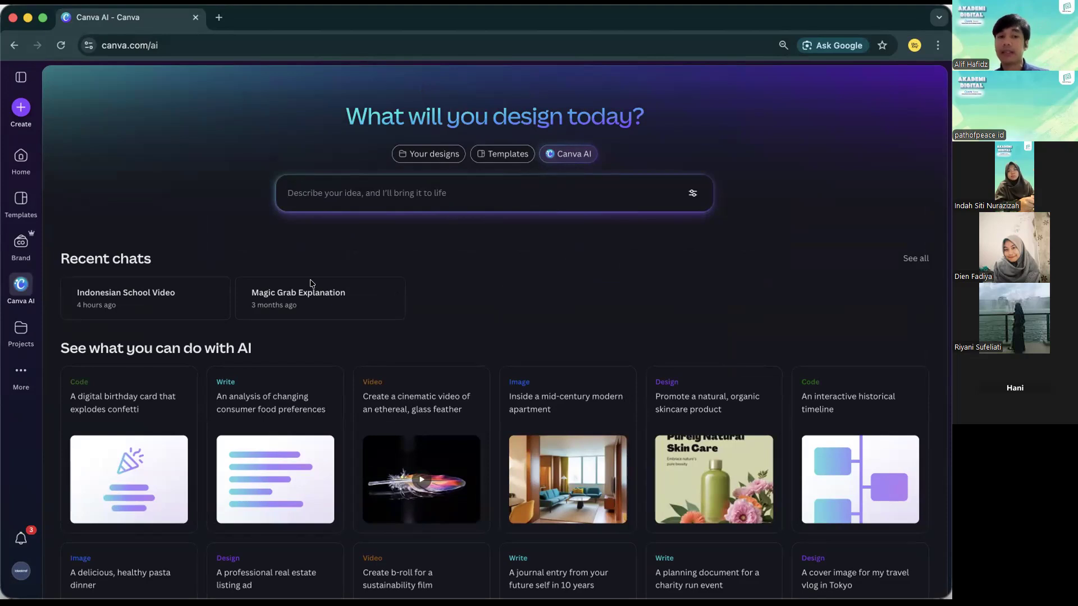
Play the generated video in the "Indonesian School Video" chat and return to the presentation's closing slide.
click(195, 293)
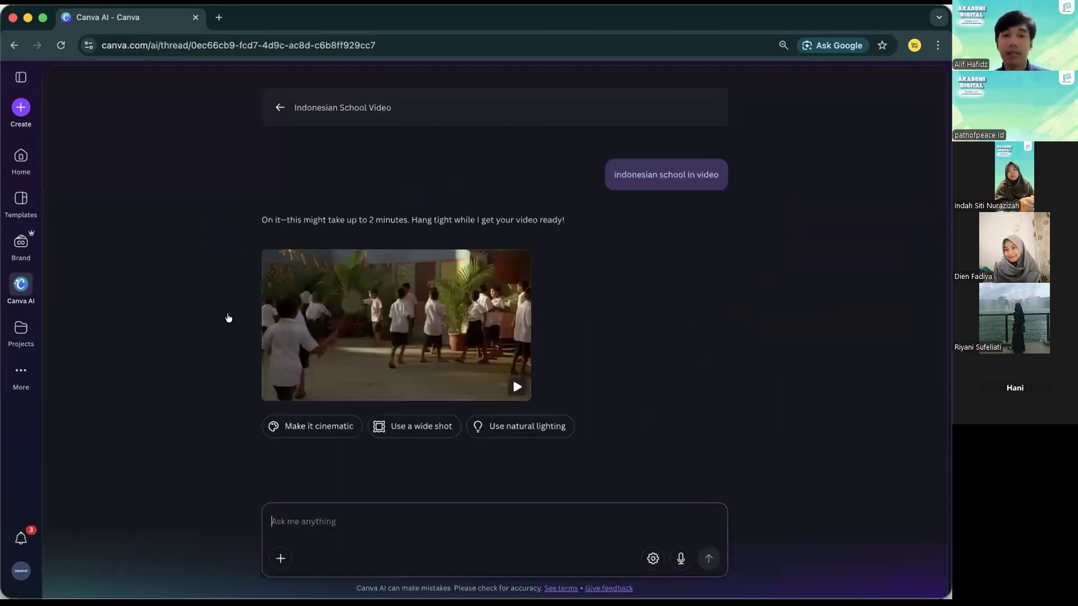
click(387, 345)
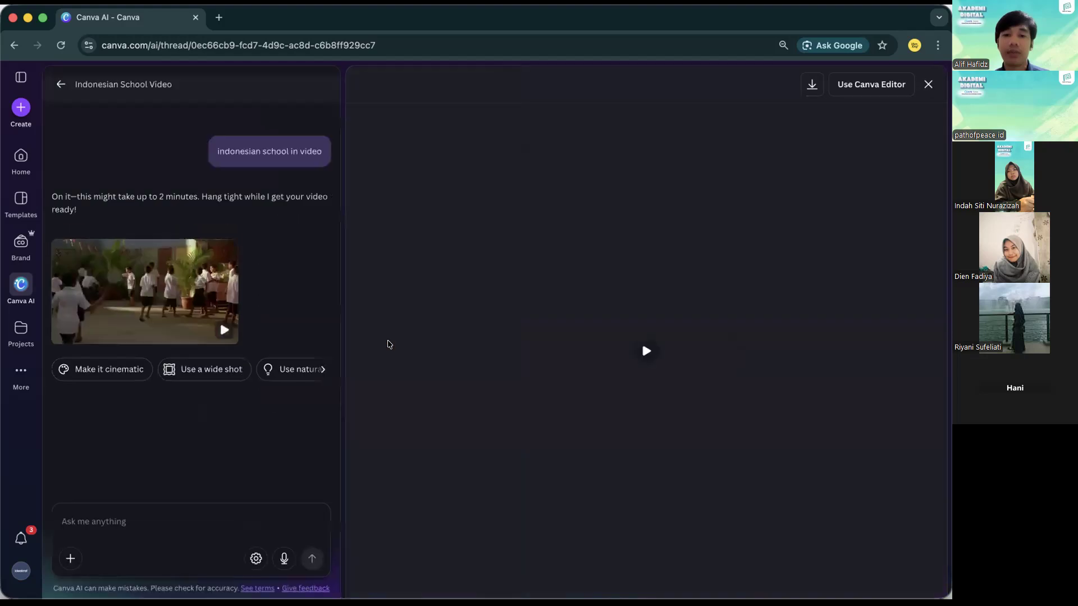
click(644, 351)
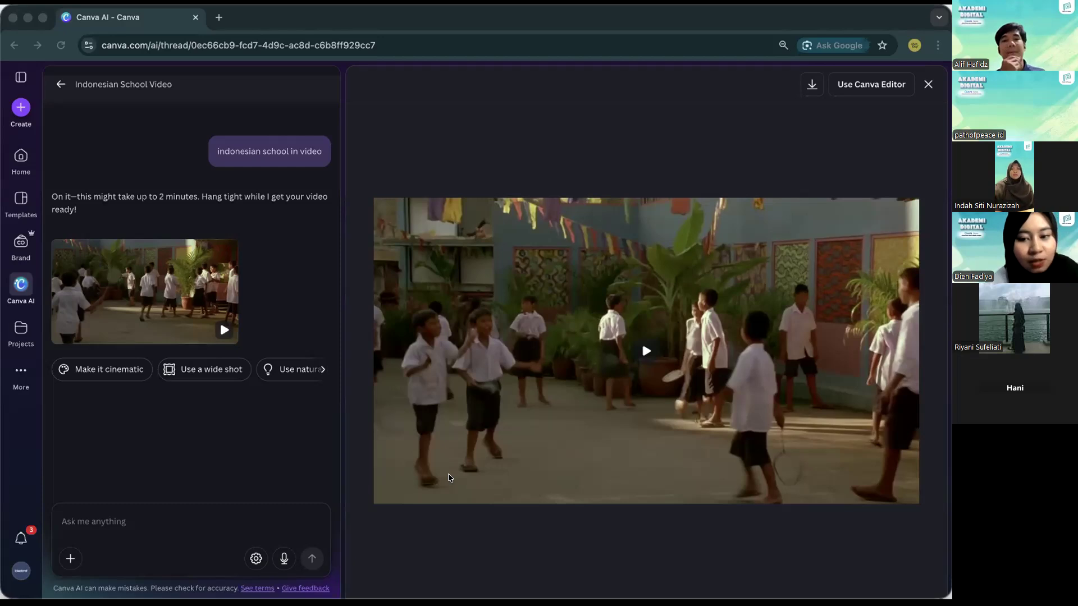
key(ctrl+Right)
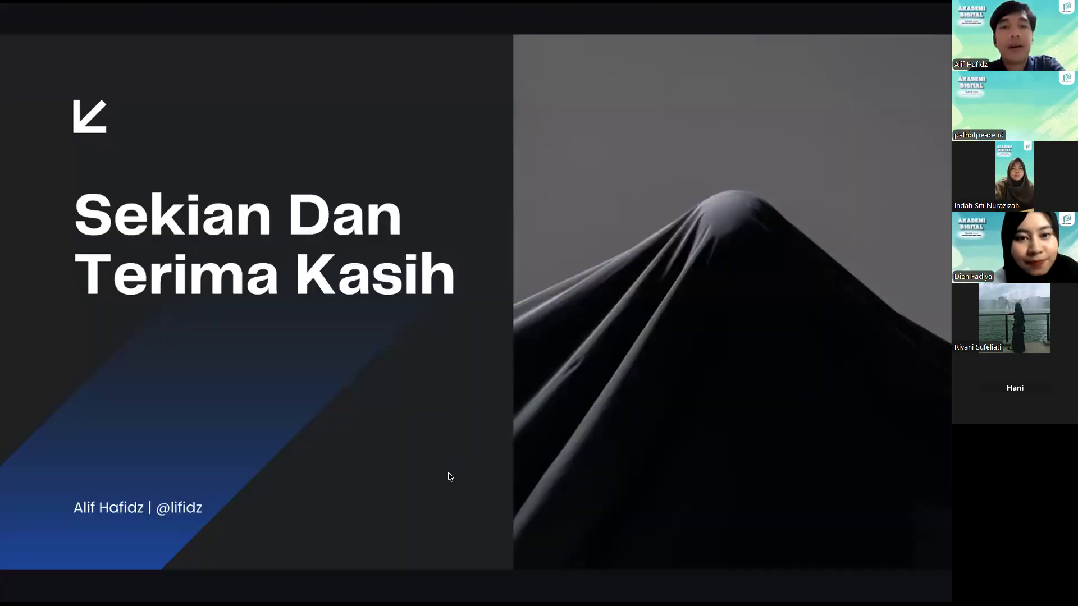